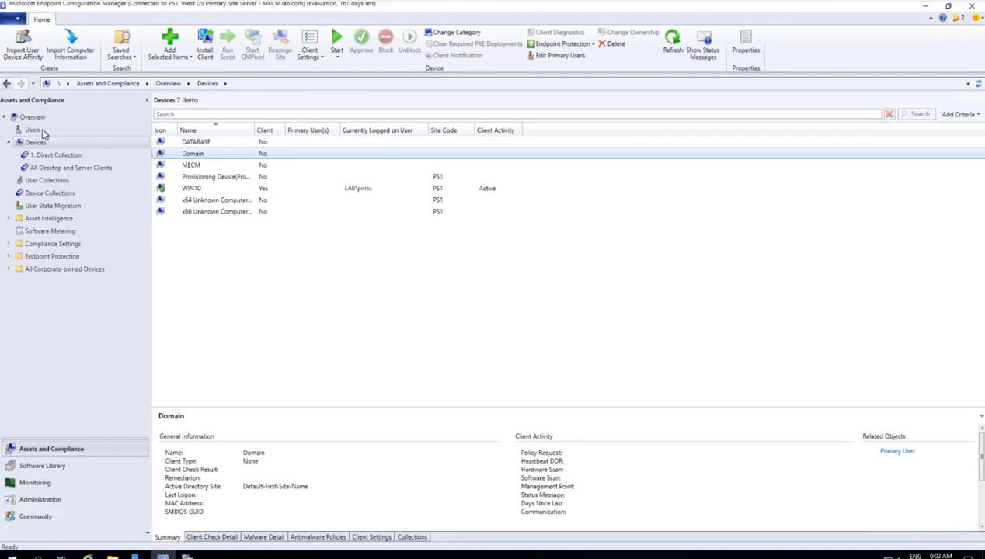
# Step: Push the Configuration Manager client to the Domain device with the wizard's default options
pyautogui.click(185, 155)
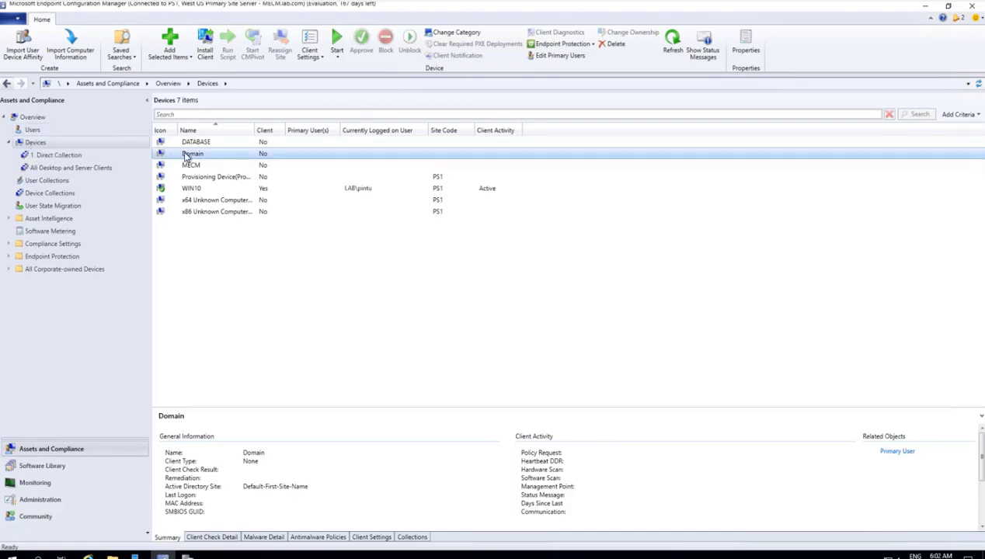
pyautogui.rightClick(186, 158)
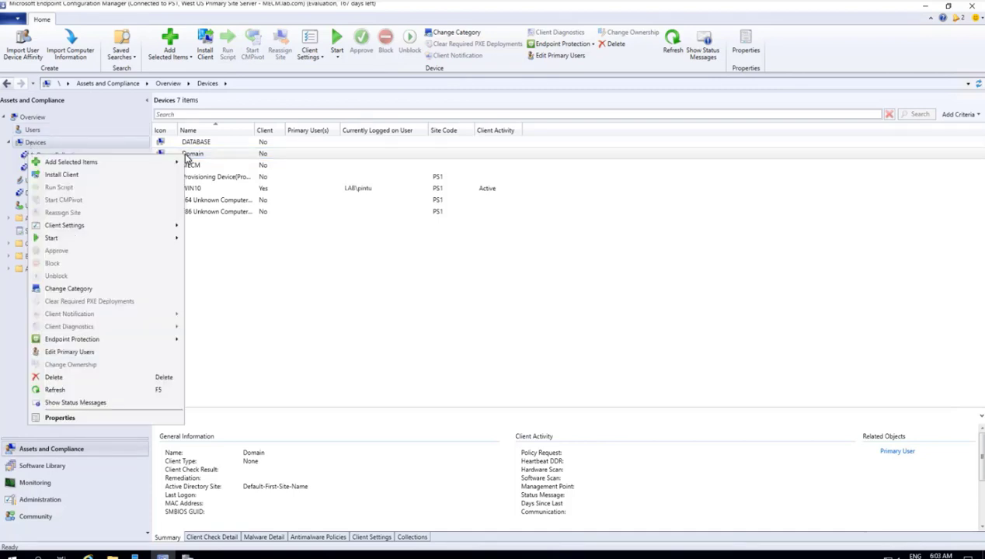
pyautogui.click(48, 176)
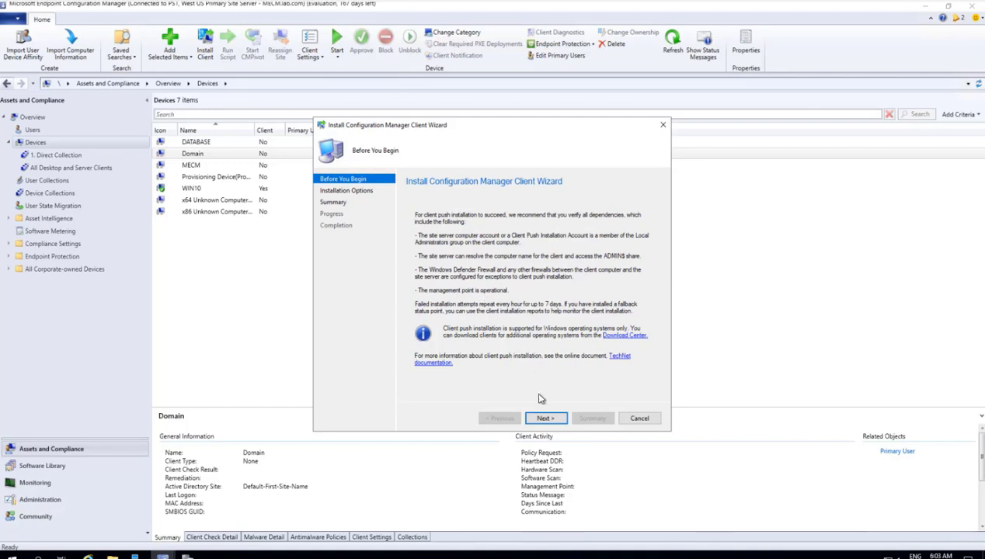
pyautogui.click(546, 418)
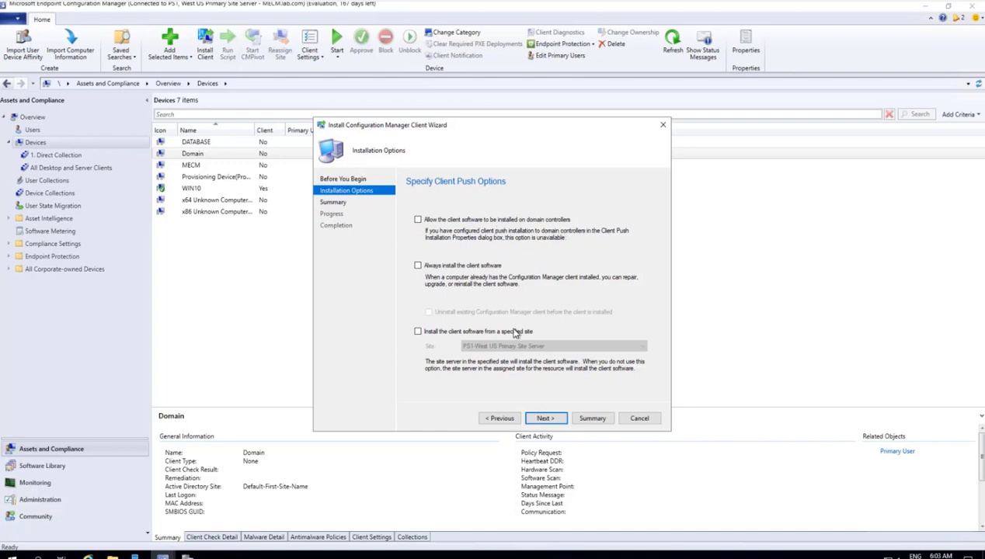
pyautogui.click(543, 419)
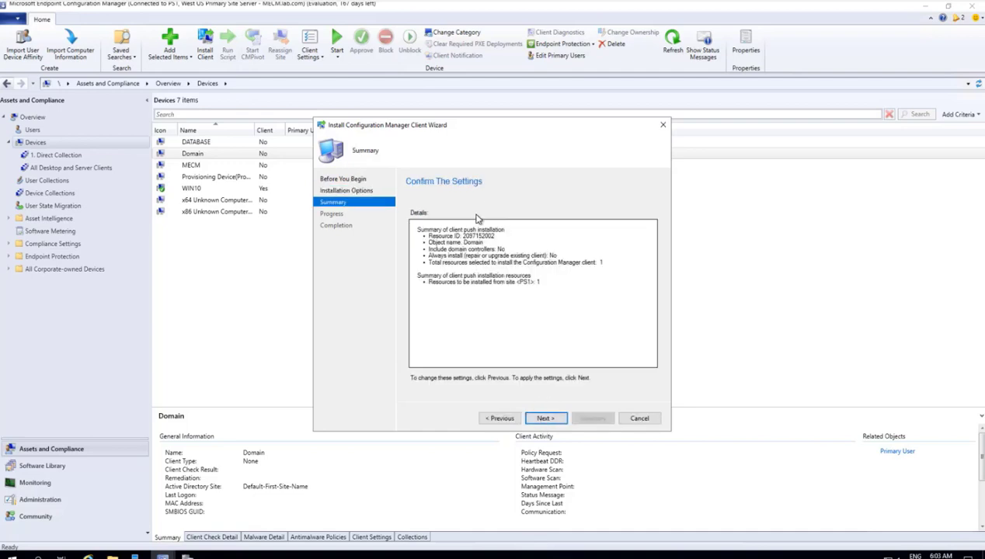
pyautogui.click(545, 420)
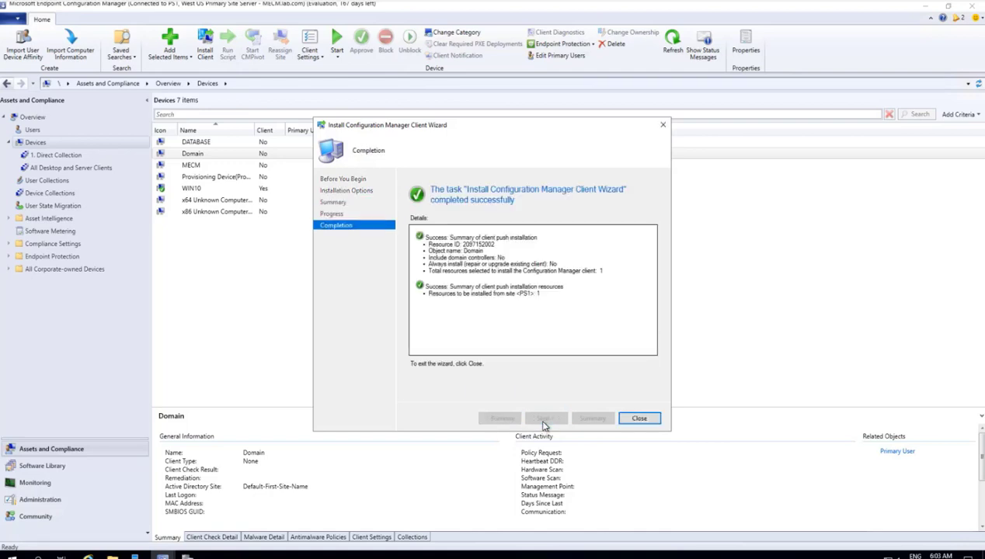
pyautogui.click(637, 420)
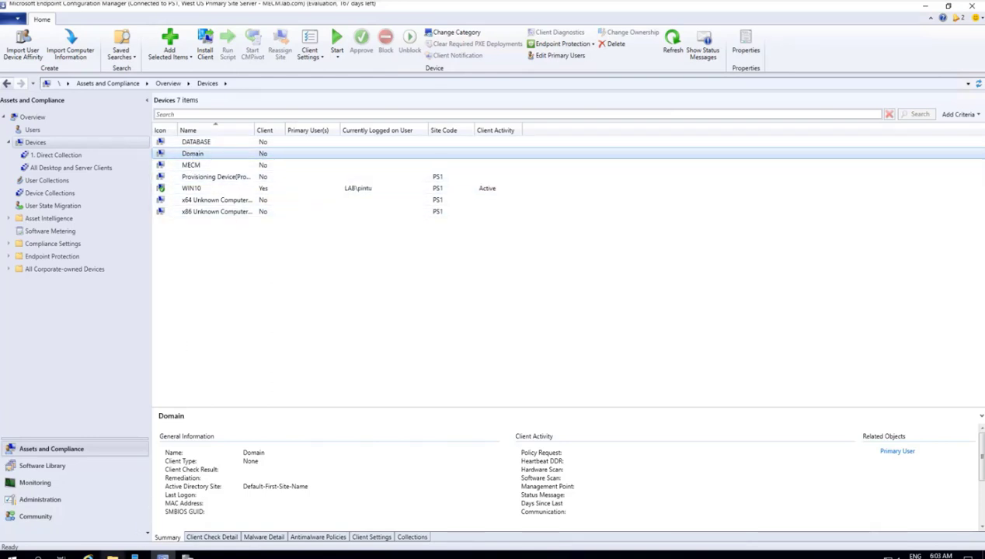
# Step: Open ccm.log from the Logs folder in the log viewer and inspect its last request entry
pyautogui.moveTo(113, 553)
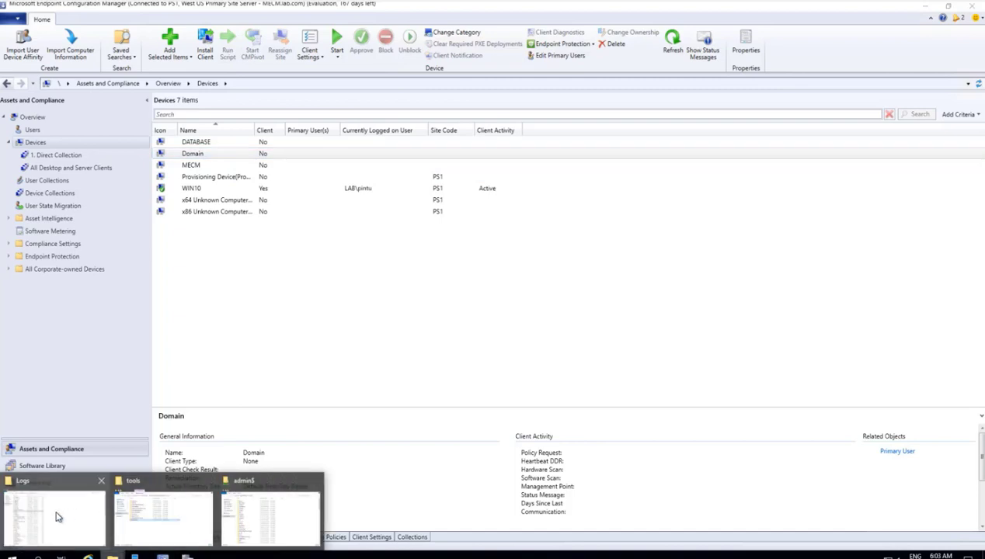
pyautogui.click(57, 516)
pyautogui.click(114, 213)
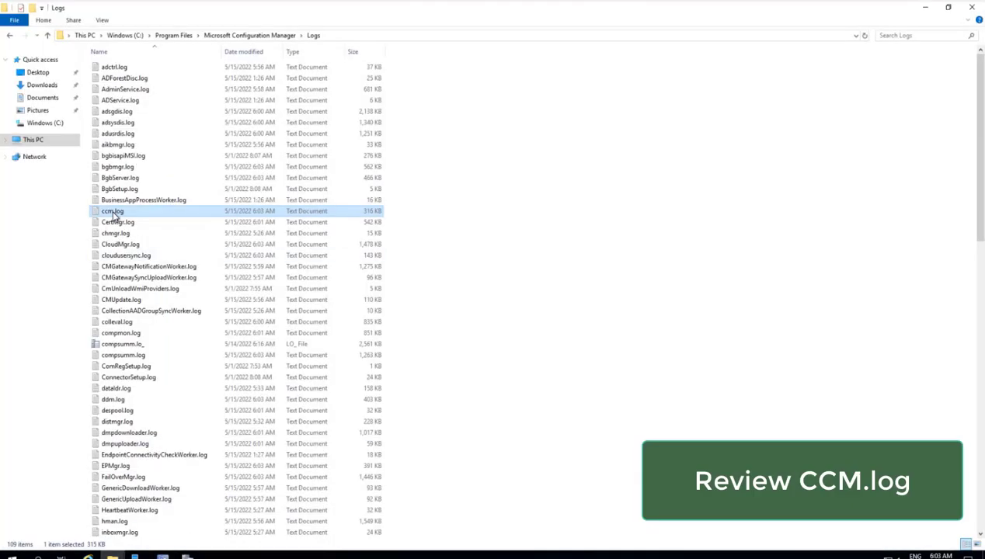
pyautogui.click(187, 552)
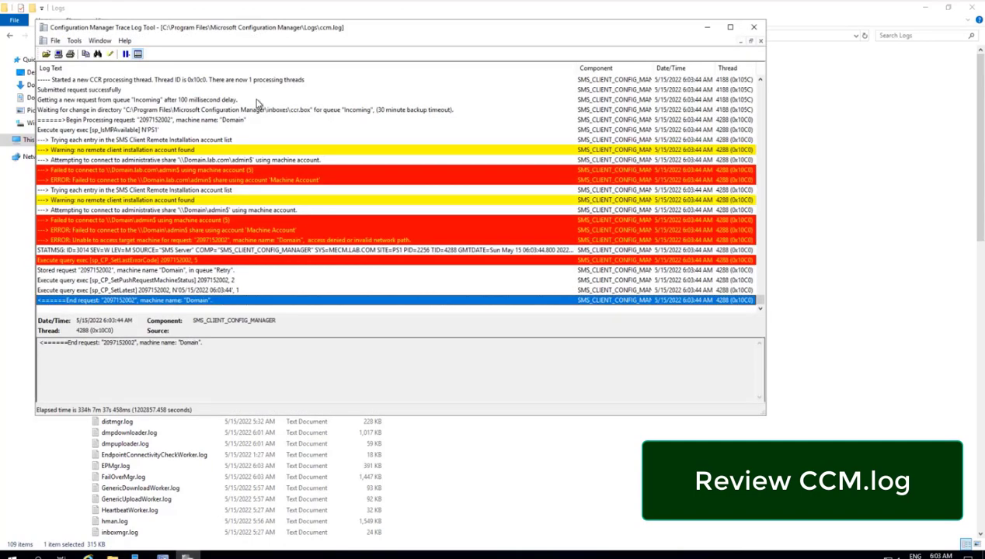
pyautogui.click(129, 308)
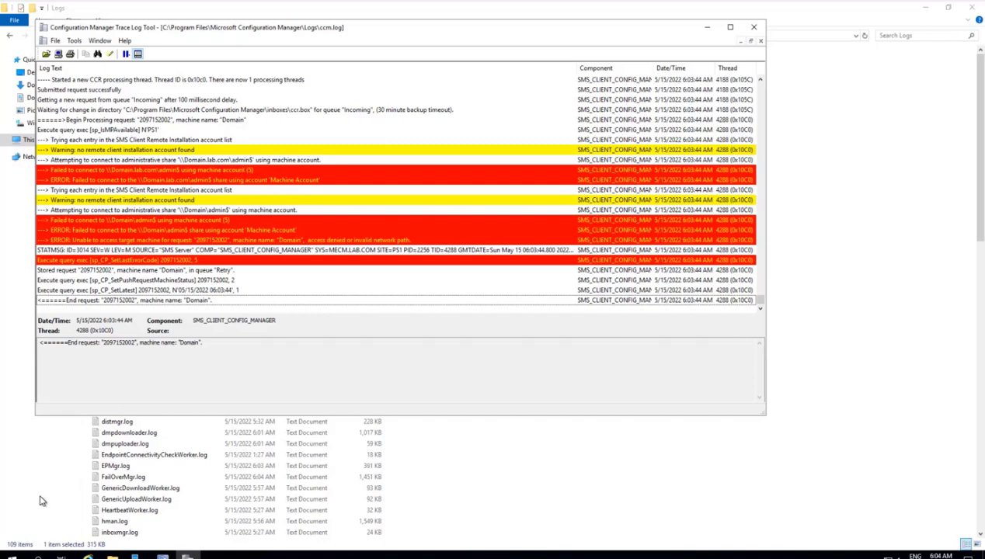
# Step: Confirm \\domain\admin$ opens from Run, then return to the Configuration Manager console
pyautogui.click(12, 555)
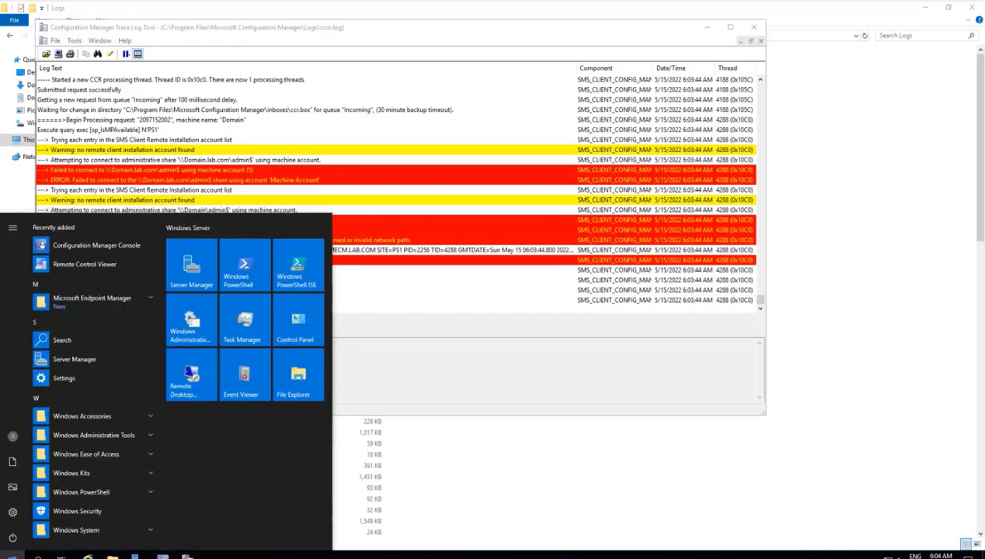
pyautogui.write('run')
pyautogui.press('Return')
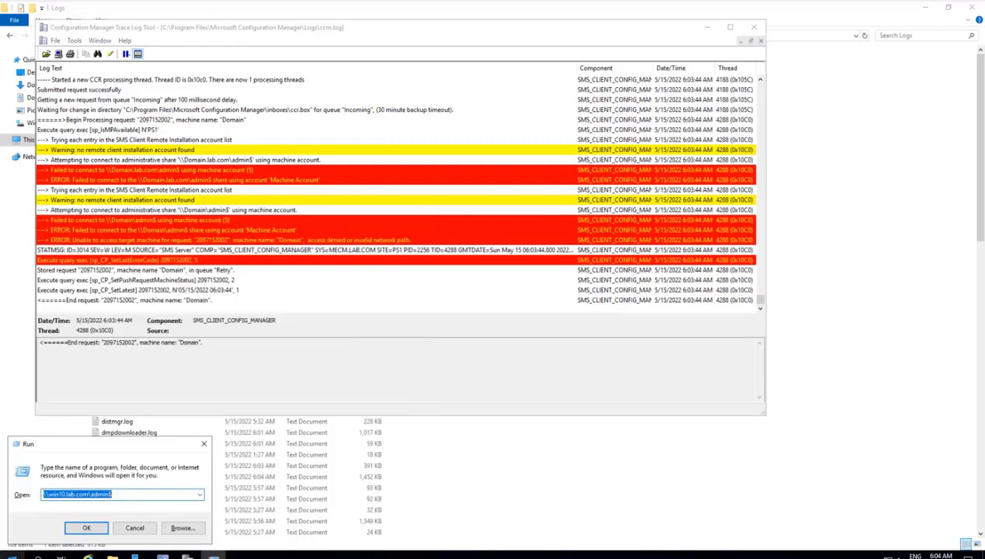
pyautogui.write('\\\\')
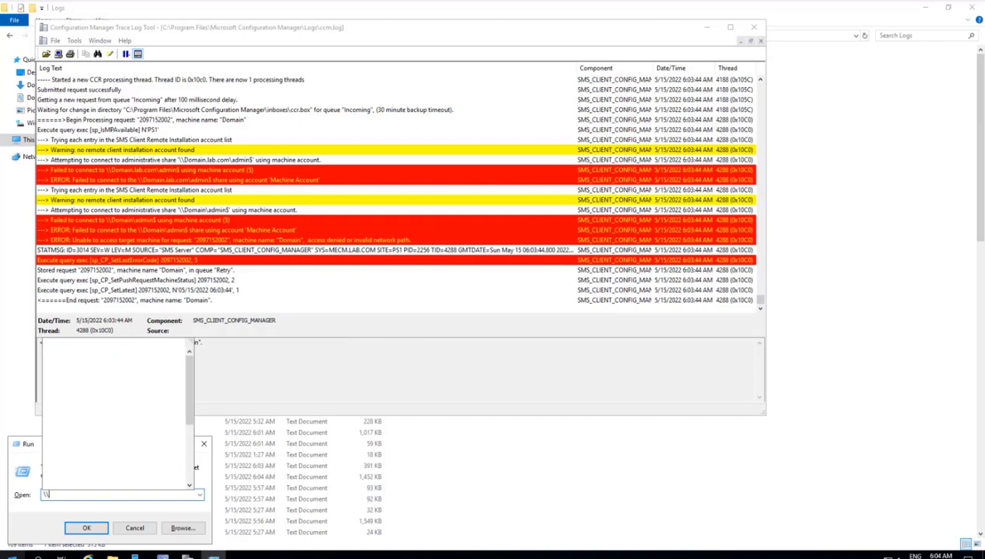
pyautogui.write('domain\\a')
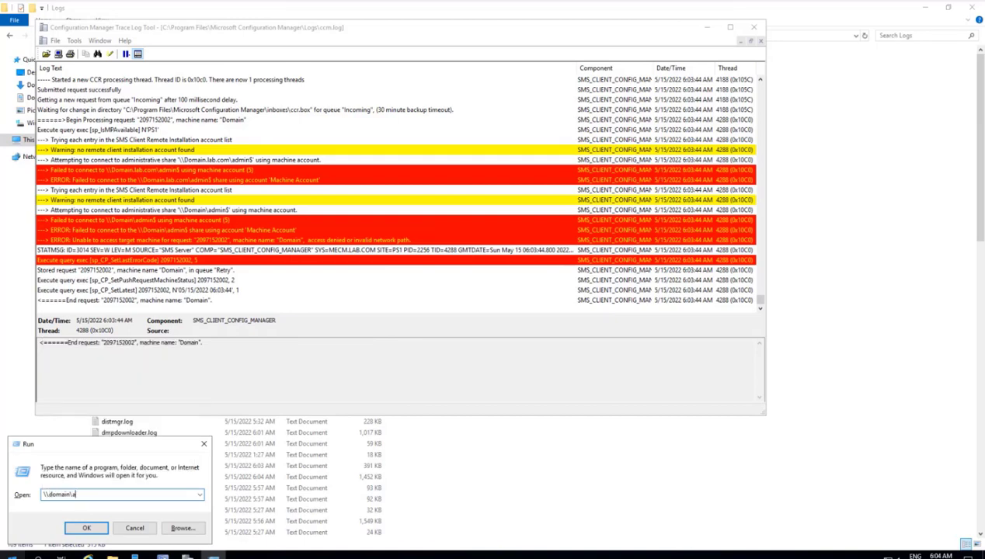
pyautogui.write('dmin$')
pyautogui.press('Return')
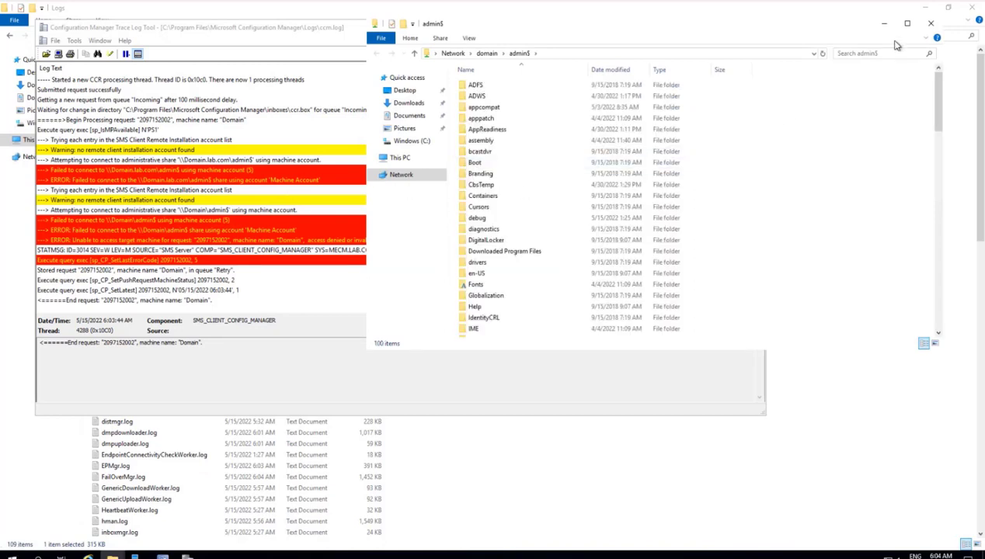
pyautogui.click(931, 26)
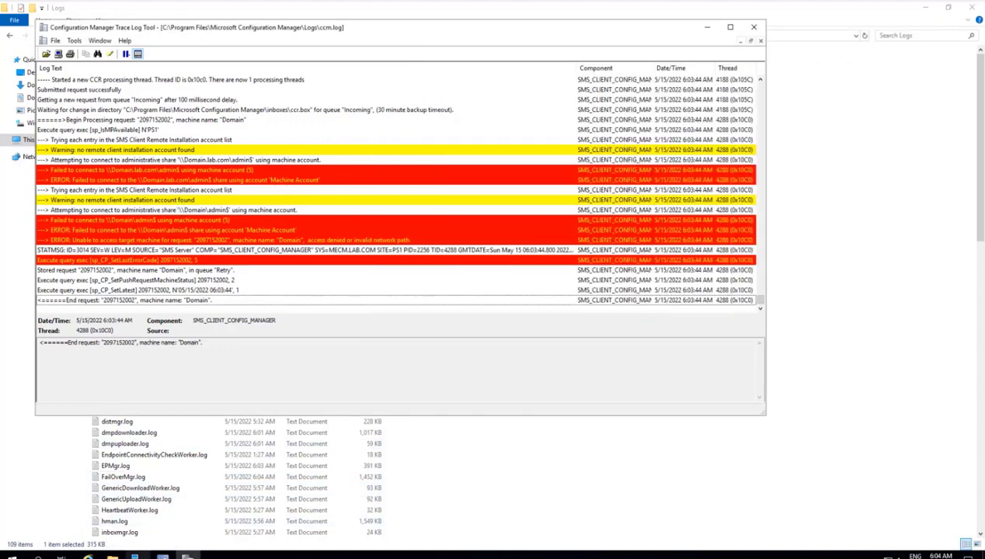
pyautogui.click(162, 556)
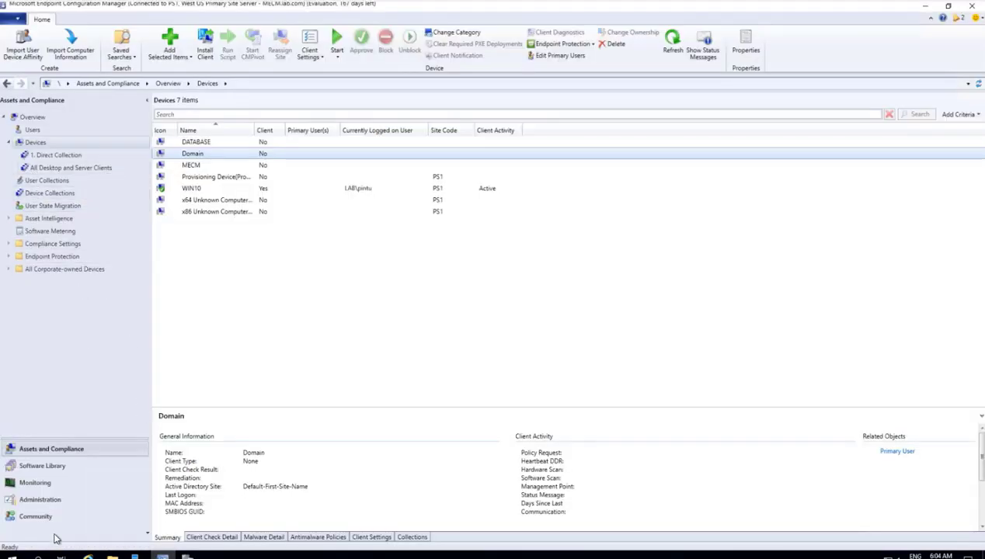
# Step: Open the Accounts tab of site PS1's Client Push Installation Properties under Administration
pyautogui.click(44, 503)
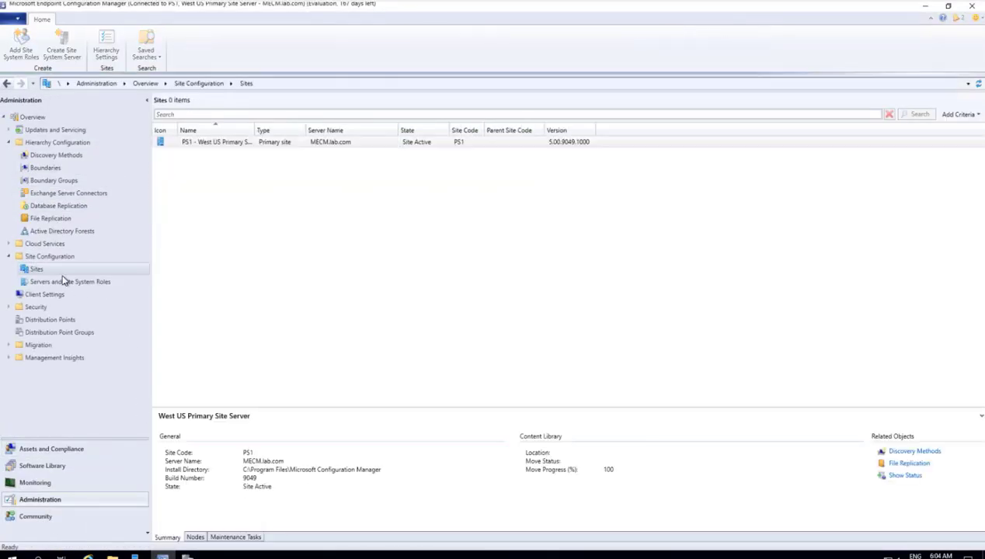
pyautogui.click(218, 145)
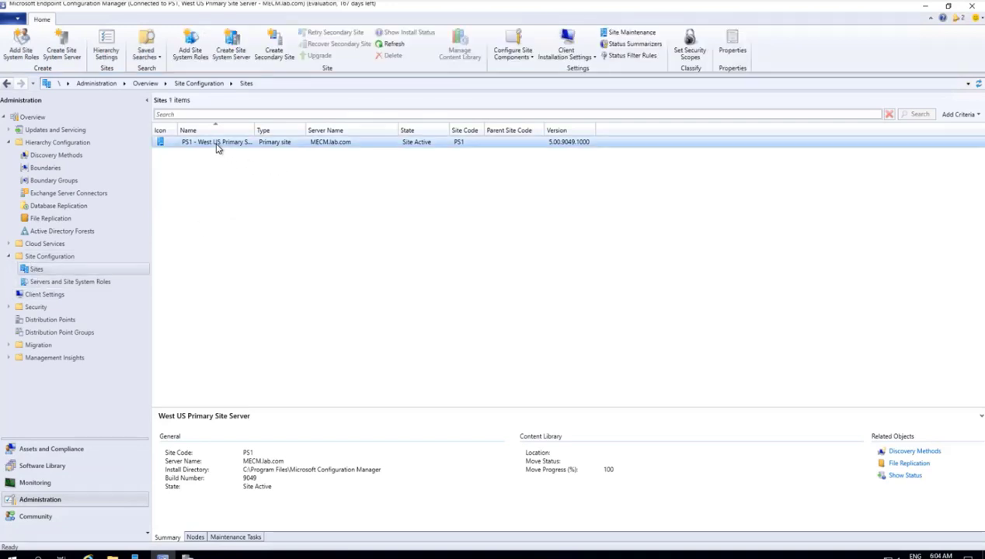
pyautogui.rightClick(216, 146)
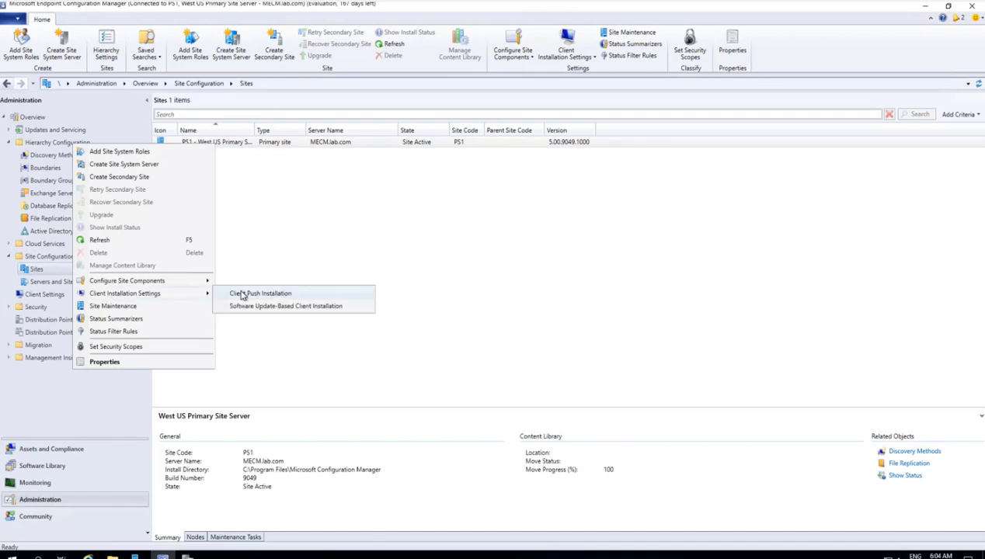
pyautogui.click(240, 295)
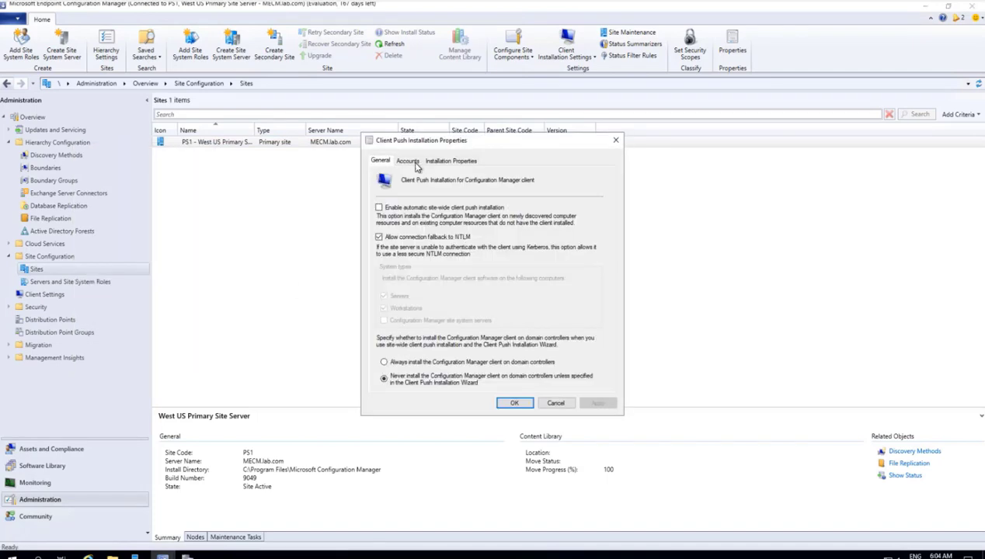
pyautogui.click(407, 161)
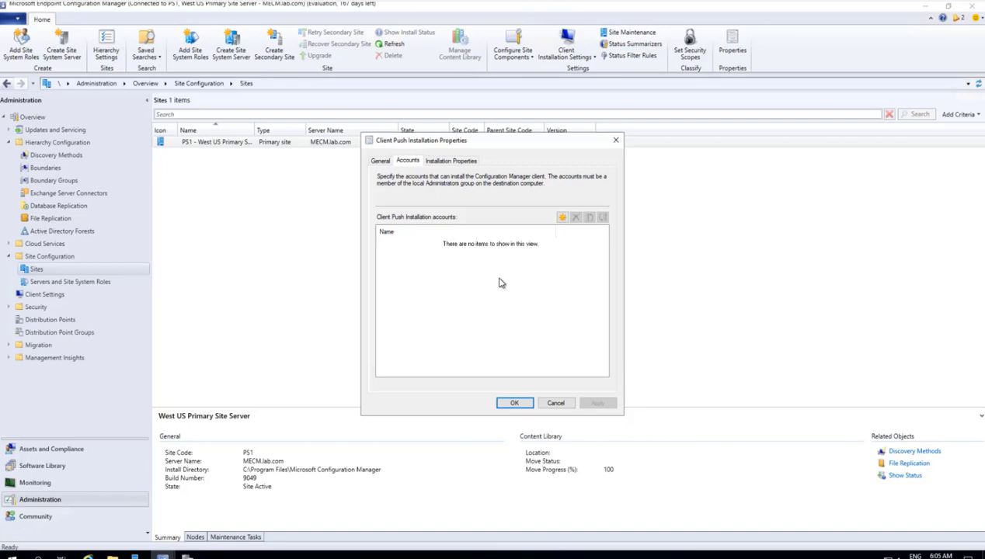
# Step: Add a new push account entry and select user LAB\mecmadmin from the directory
pyautogui.click(562, 218)
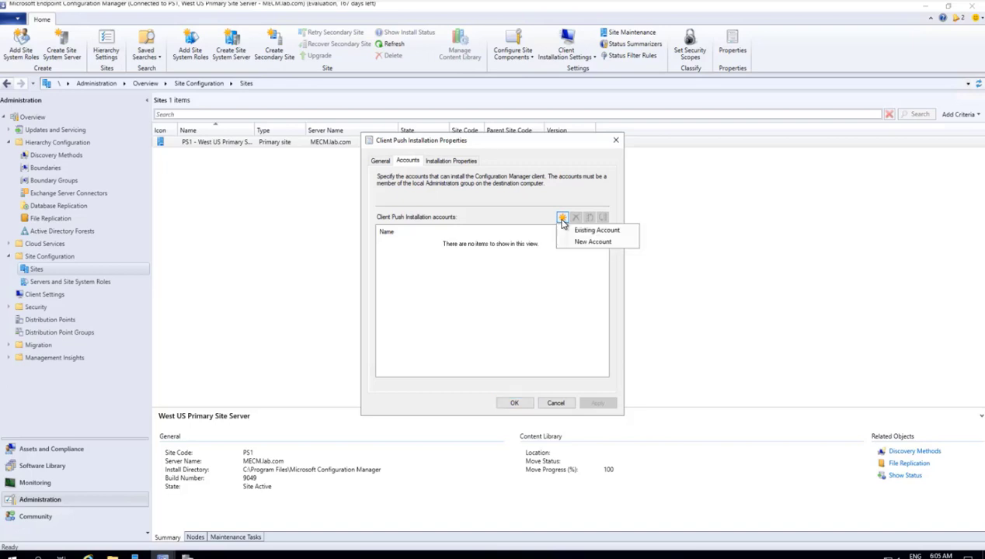
pyautogui.click(592, 243)
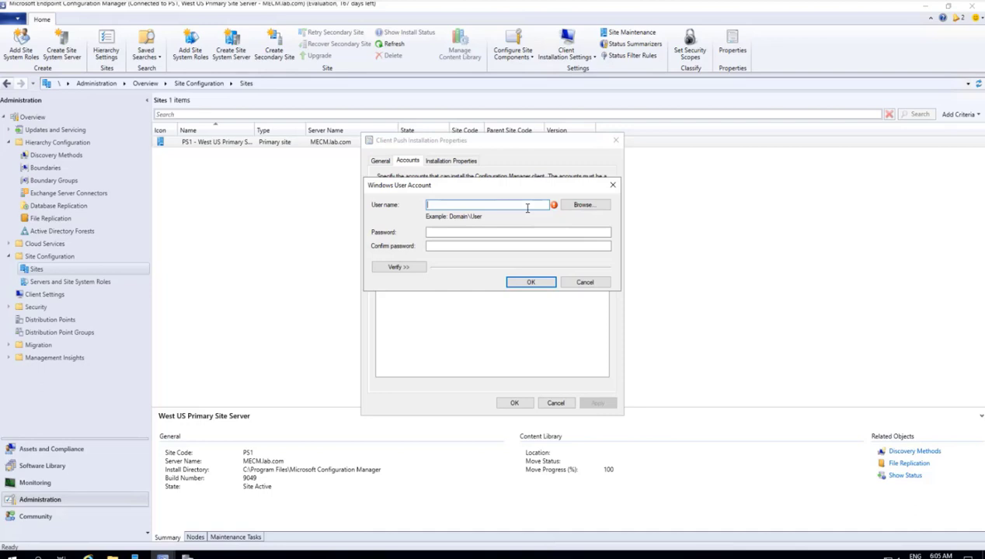
pyautogui.write('lab\\mecmadmin')
pyautogui.click(578, 204)
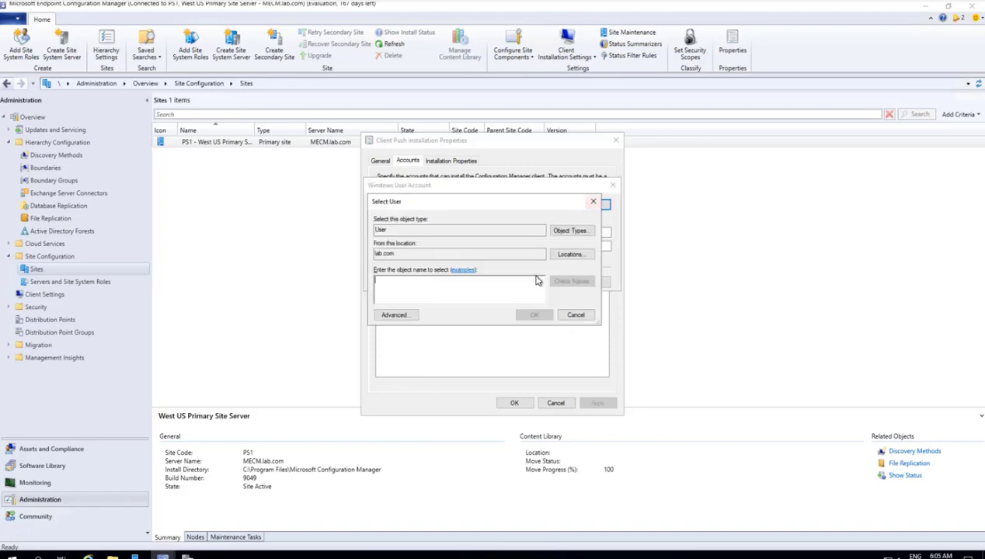
pyautogui.write('mecmadmi')
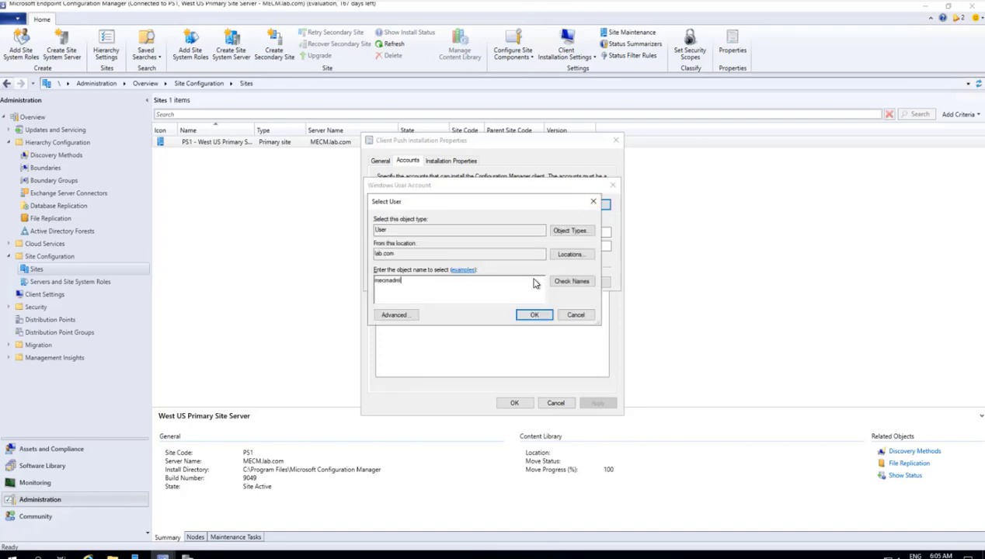
pyautogui.press('Return')
pyautogui.click(449, 245)
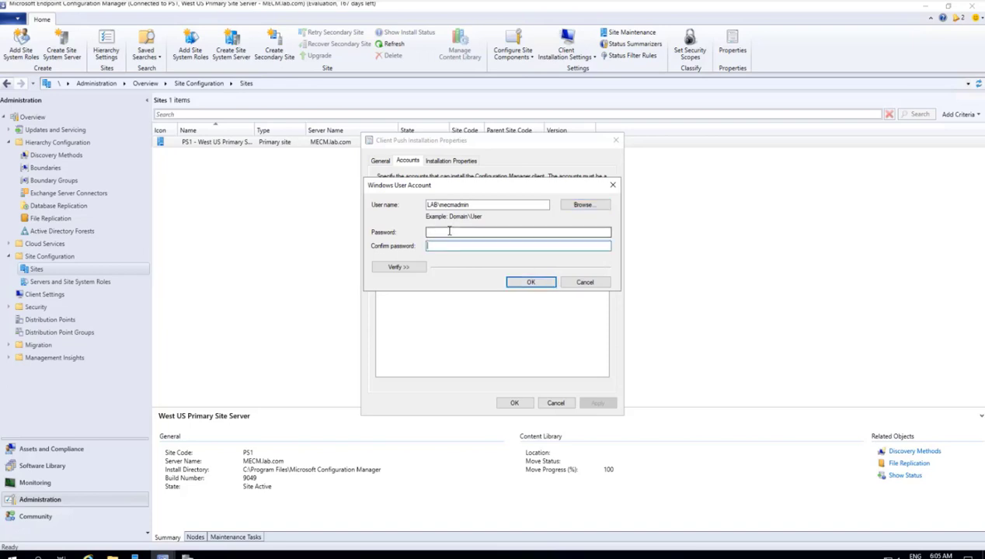
# Step: Enter and confirm the account password, then expand the verification options
pyautogui.click(449, 231)
pyautogui.write('P@')
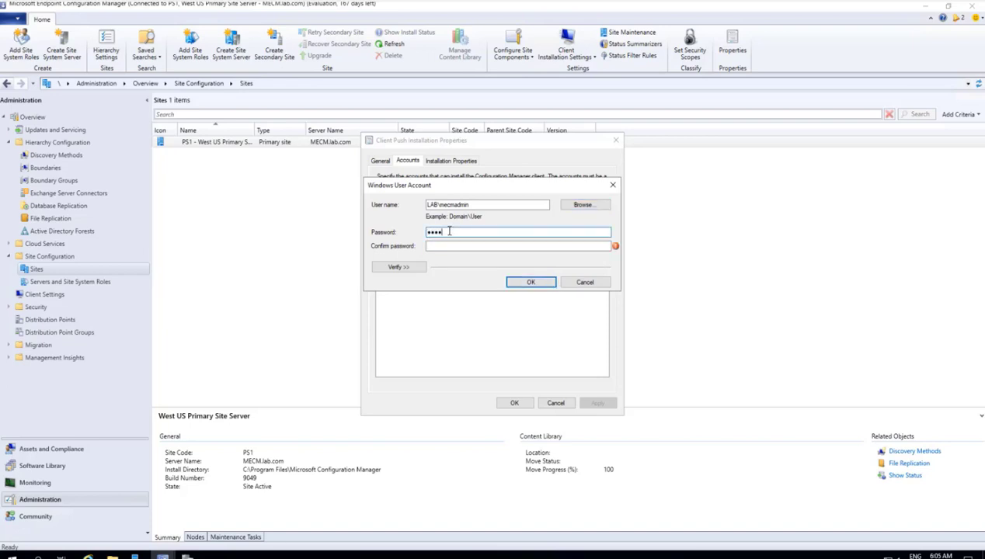
pyautogui.press('Tab')
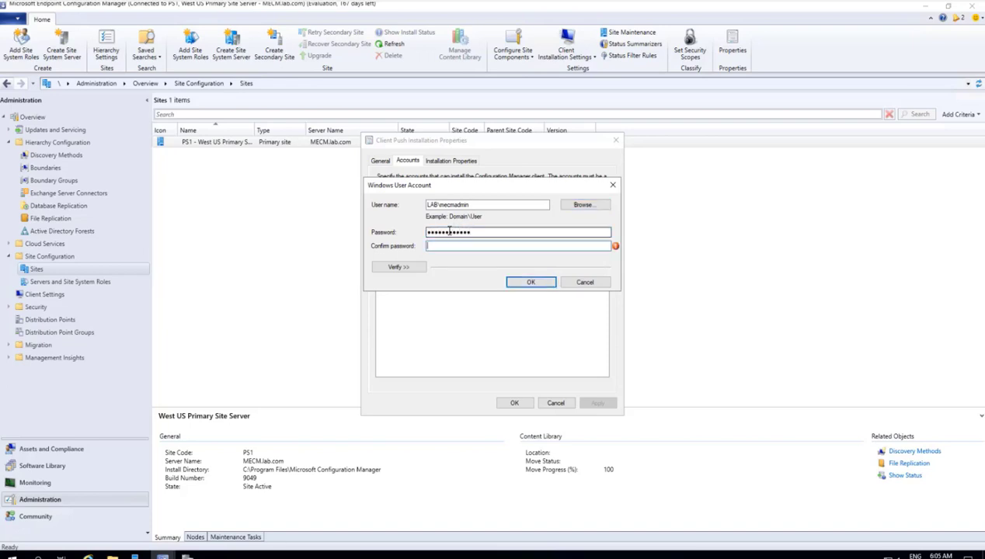
pyautogui.write('P@ssw0rd1234')
pyautogui.click(400, 269)
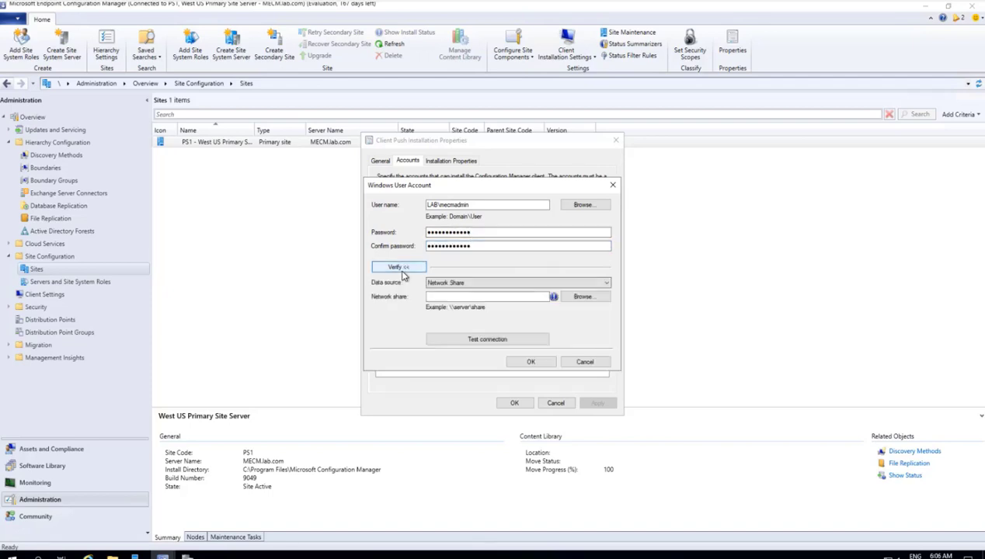
# Step: Verify the account against corrected share \\domain\admin$ and save it as a push account
pyautogui.click(486, 296)
pyautogui.write('\\\\domain$\\')
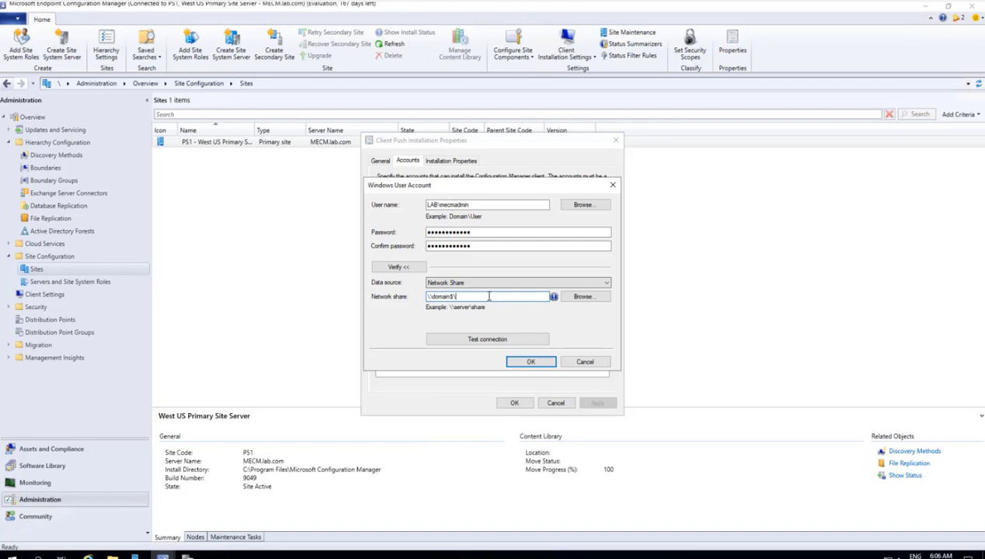
pyautogui.write('admin$')
pyautogui.click(500, 342)
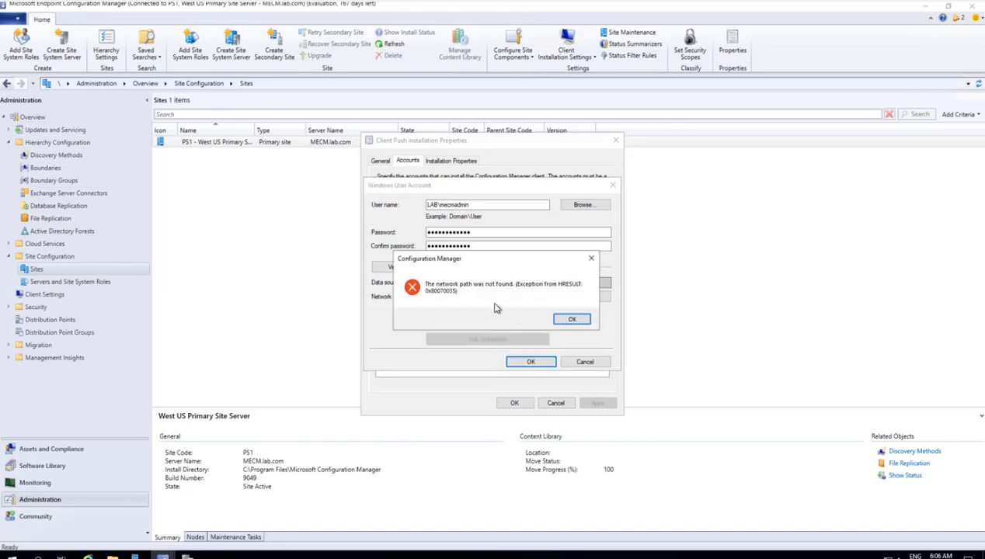
pyautogui.click(572, 319)
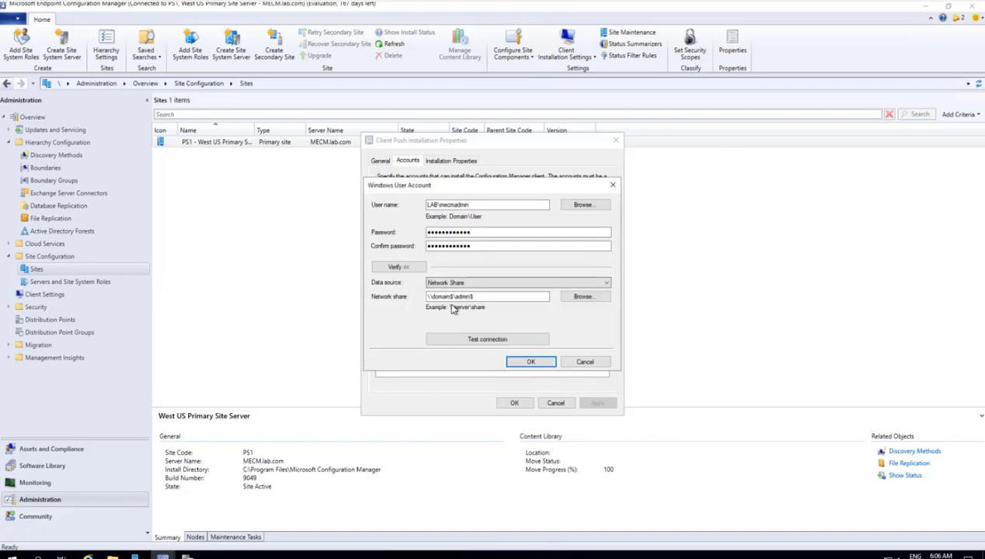
pyautogui.click(451, 297)
pyautogui.write('min$')
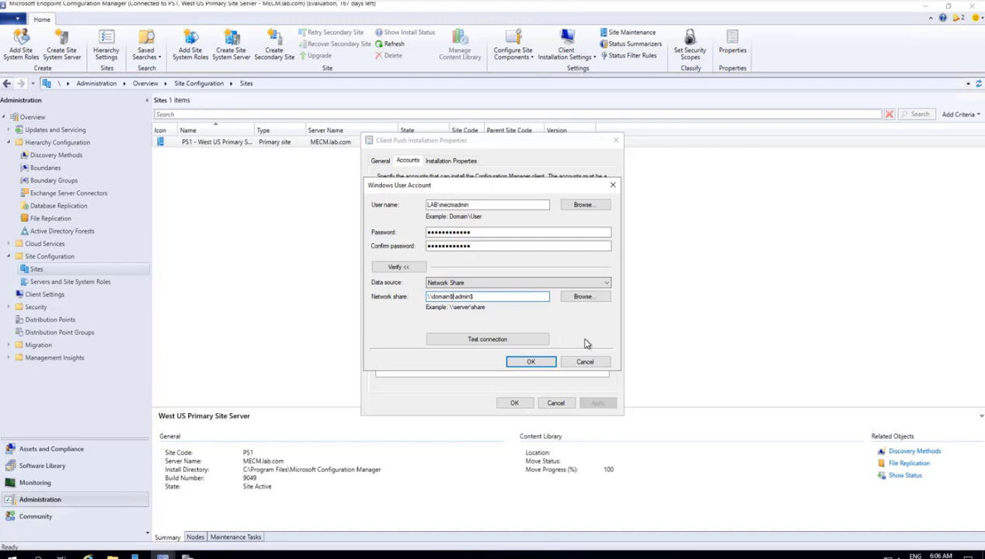
pyautogui.click(488, 341)
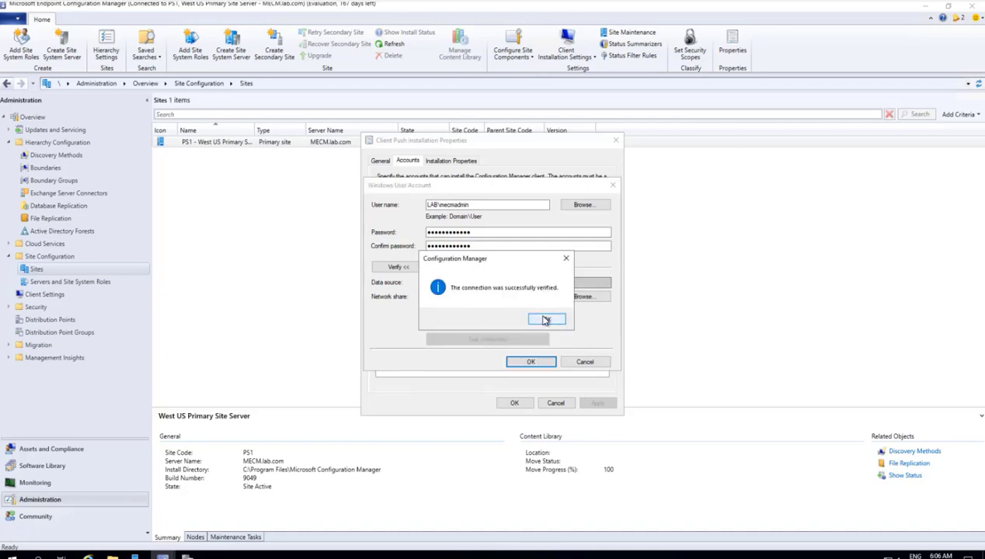
pyautogui.click(544, 319)
pyautogui.click(530, 364)
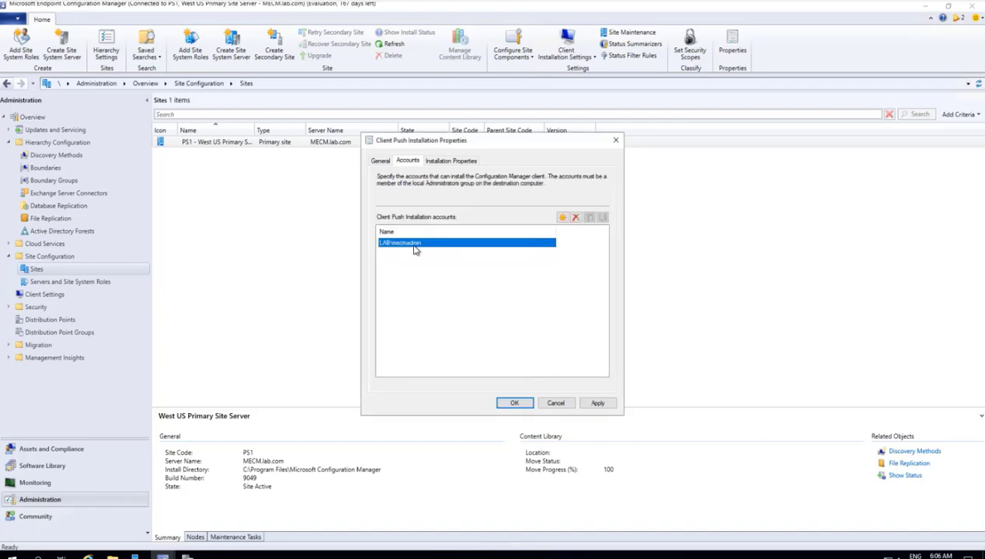
pyautogui.click(515, 403)
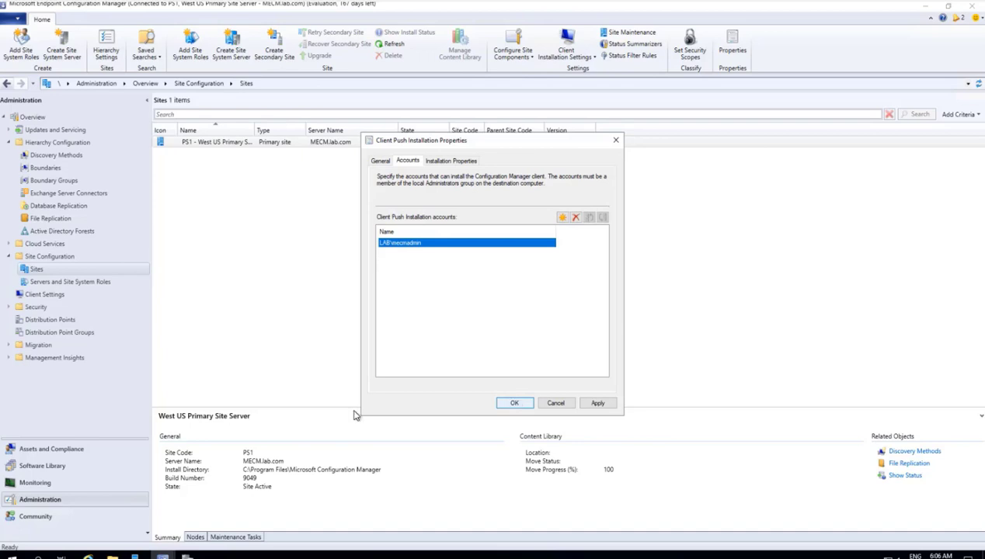
# Step: Return to Assets and Compliance, then browse File Explorer to the C:\Windows folder
pyautogui.click(36, 449)
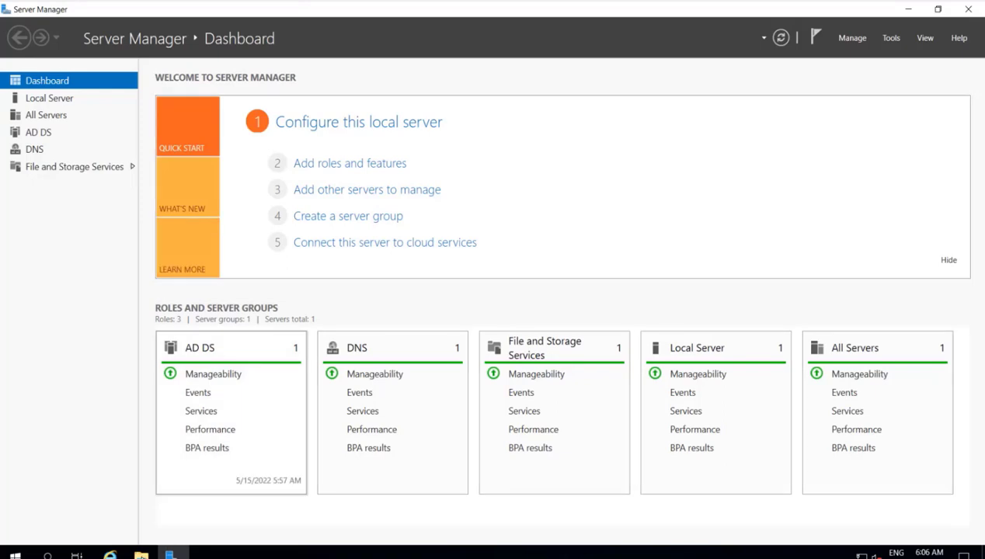
pyautogui.press('super+e')
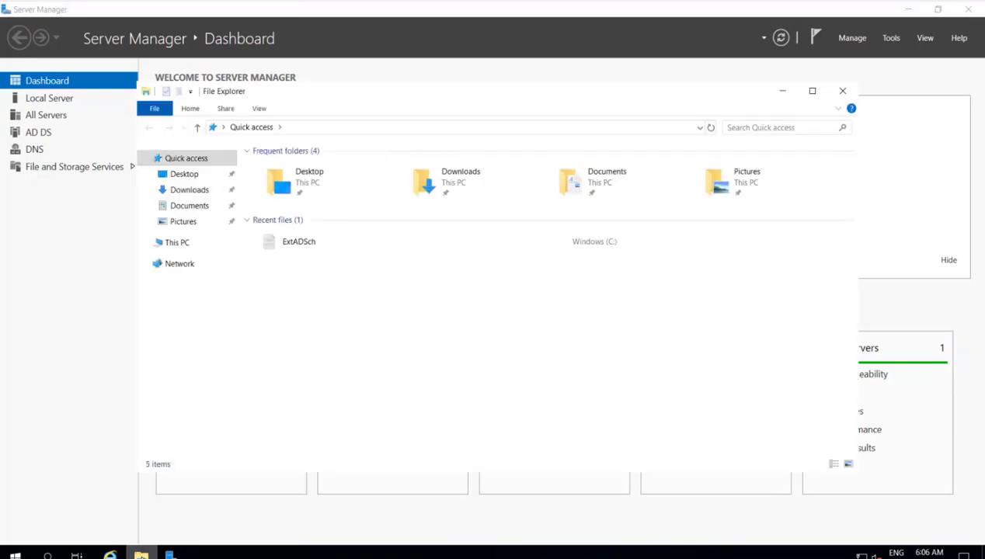
pyautogui.click(186, 245)
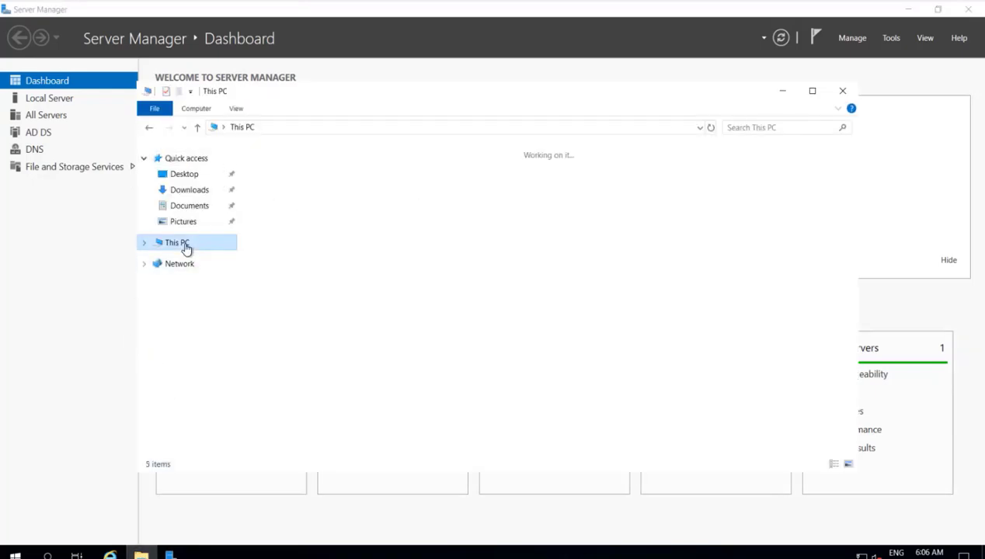
pyautogui.doubleClick(328, 314)
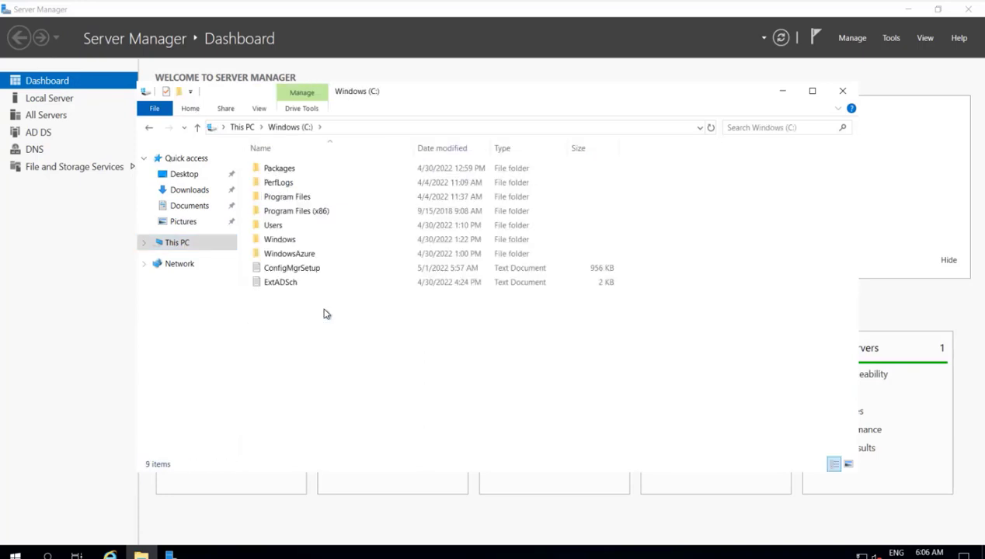
pyautogui.doubleClick(280, 240)
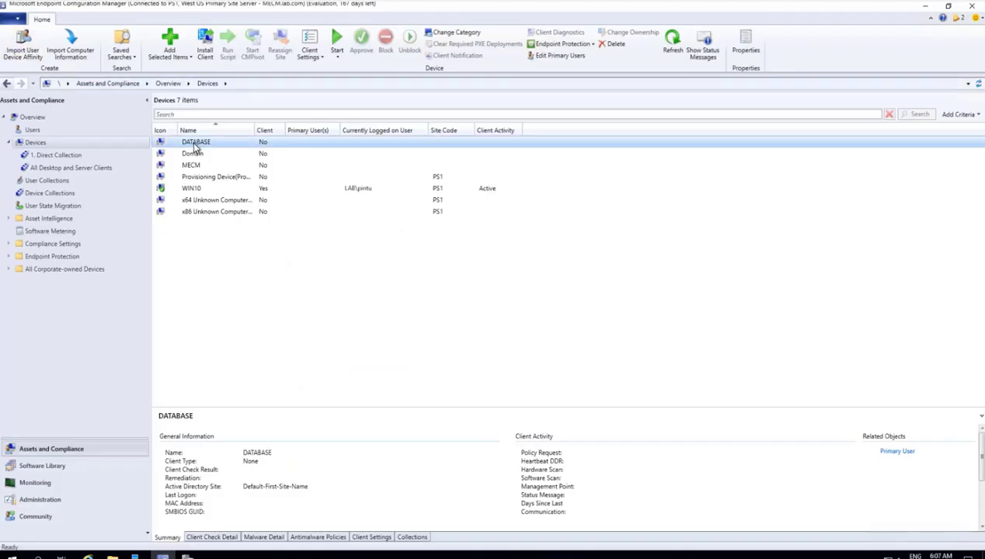
# Step: Re-run Install Client on the Domain device through the wizard with default settings
pyautogui.rightClick(195, 147)
pyautogui.click(202, 160)
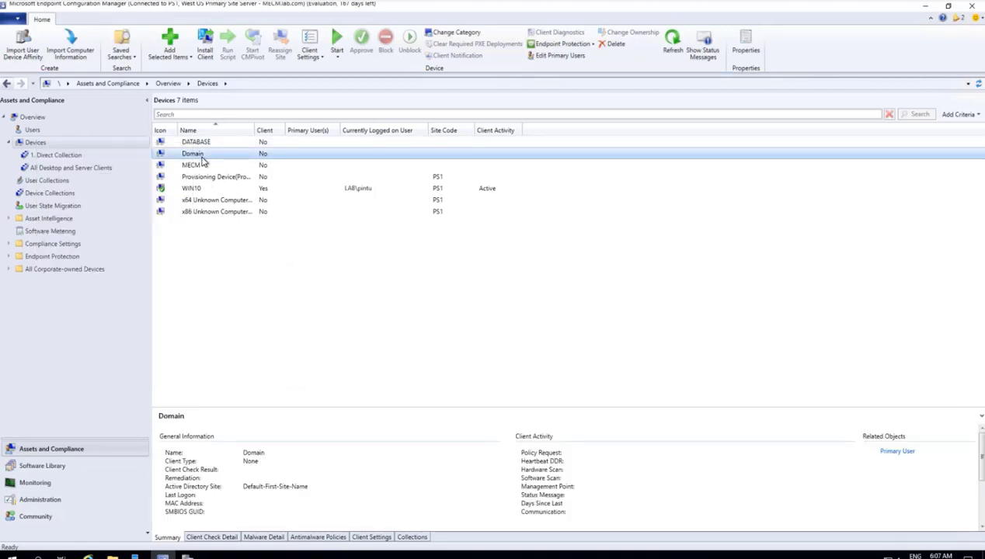
pyautogui.rightClick(202, 161)
pyautogui.click(87, 176)
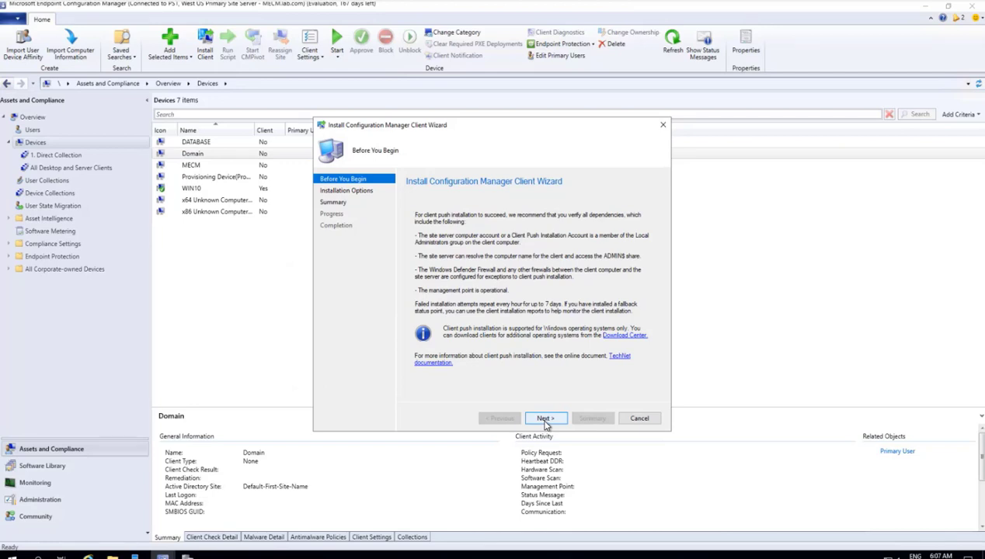
pyautogui.click(545, 419)
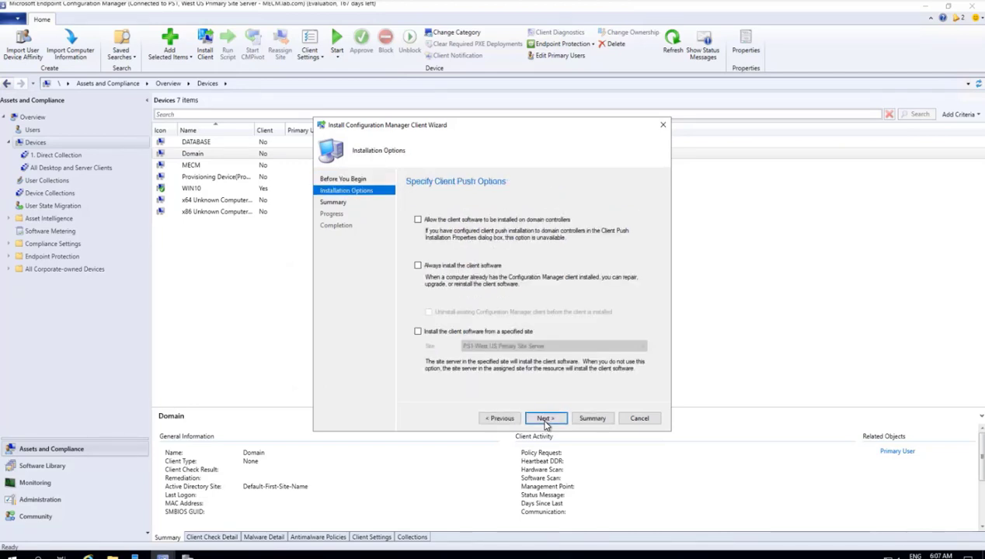
pyautogui.click(544, 419)
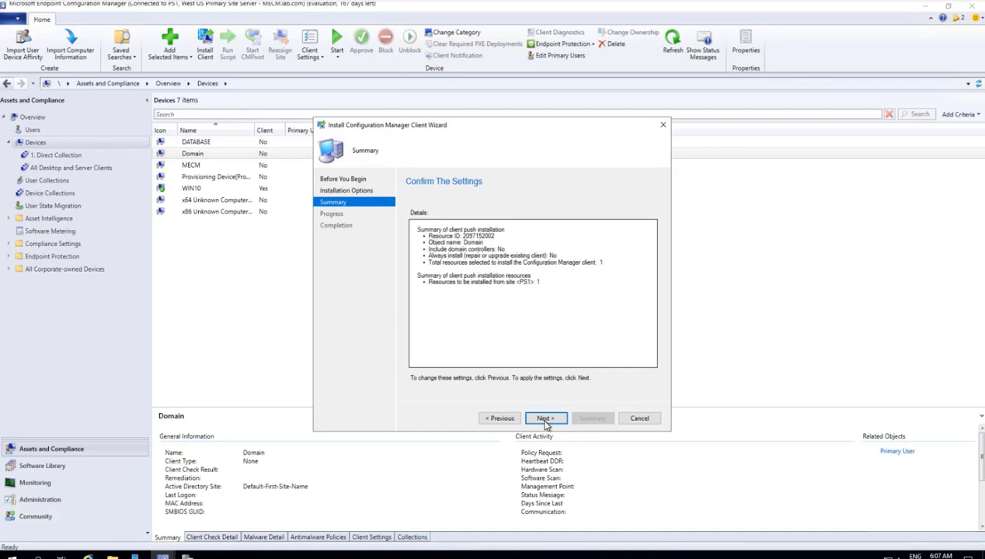
pyautogui.click(544, 419)
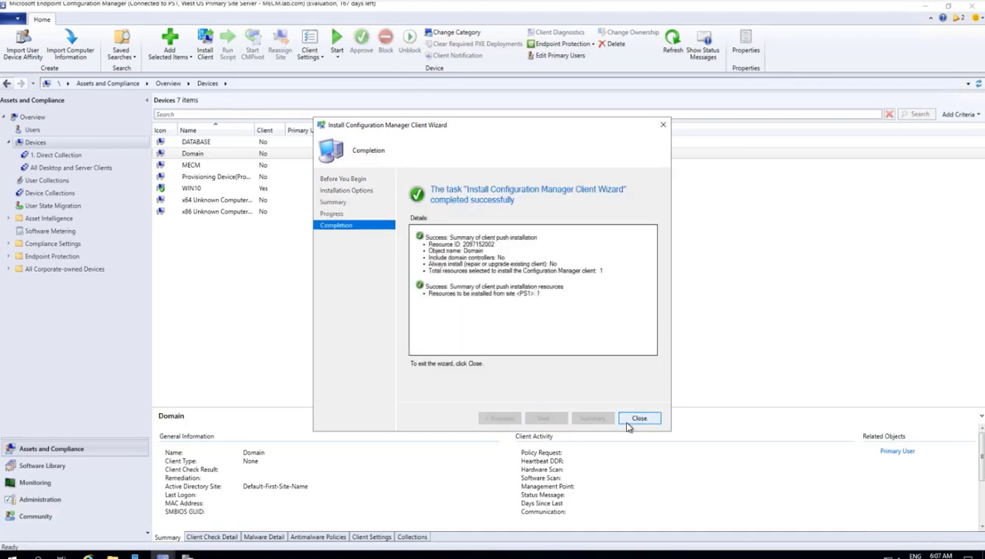
pyautogui.click(639, 418)
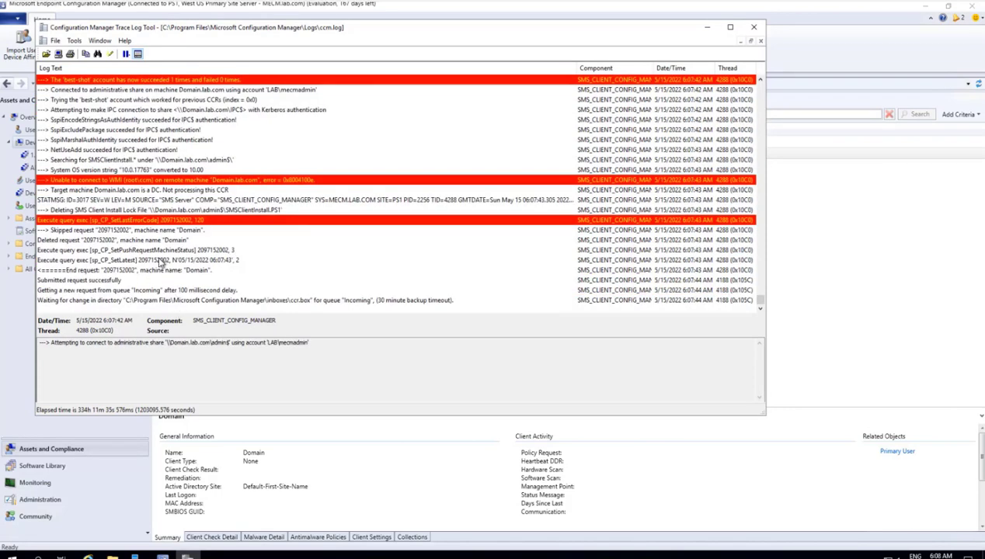
# Step: Review the best-shot account and admin share connection entries in ccm.log
pyautogui.scroll(3, 159, 264)
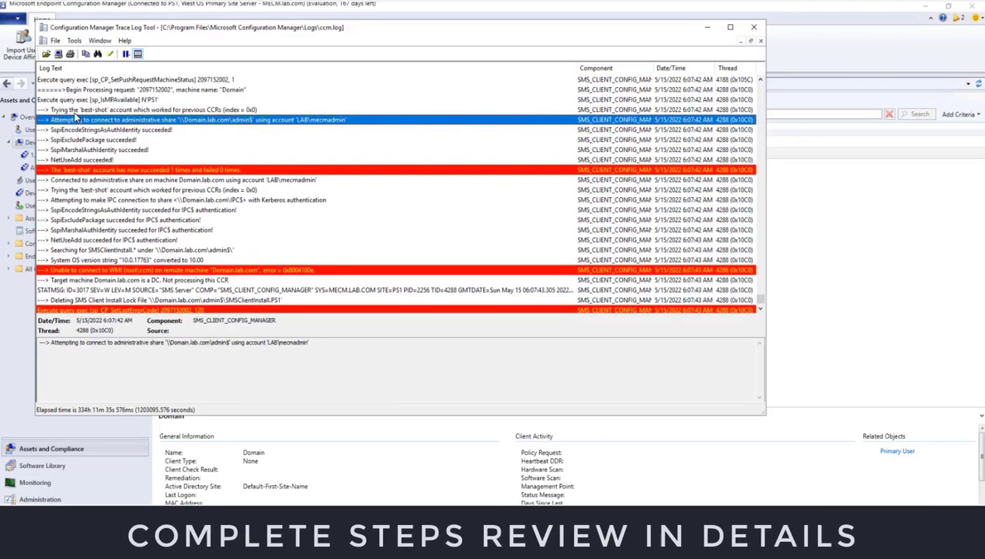
pyautogui.click(78, 111)
pyautogui.click(77, 122)
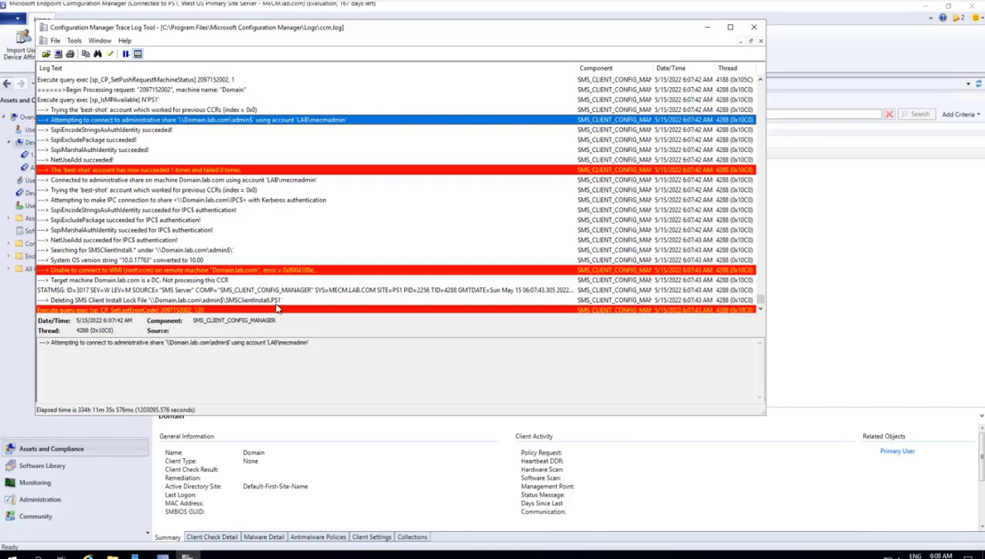
# Step: Look up WMI error 0x8004100e from the failure entry, revealing Invalid namespace
pyautogui.click(313, 272)
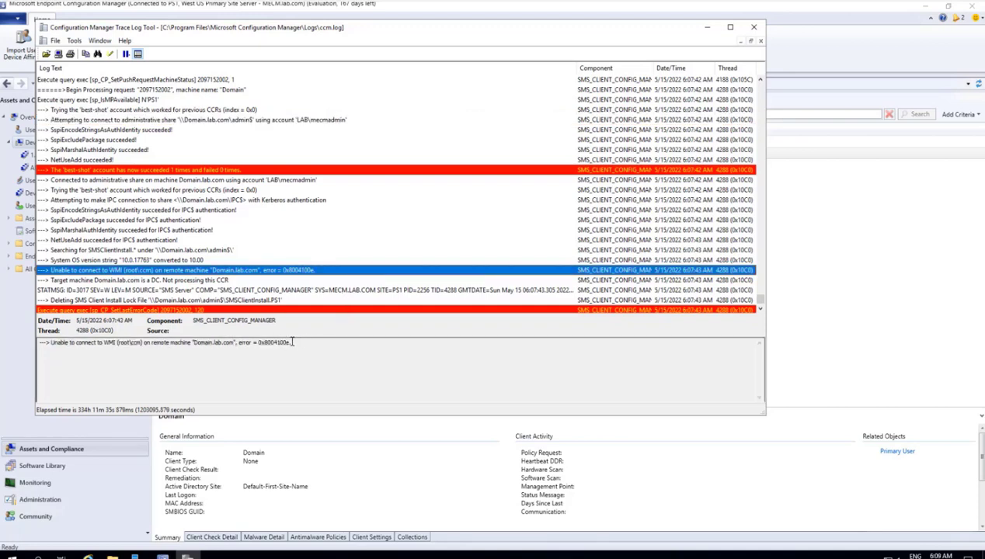
pyautogui.moveTo(292, 342); pyautogui.dragTo(261, 343)
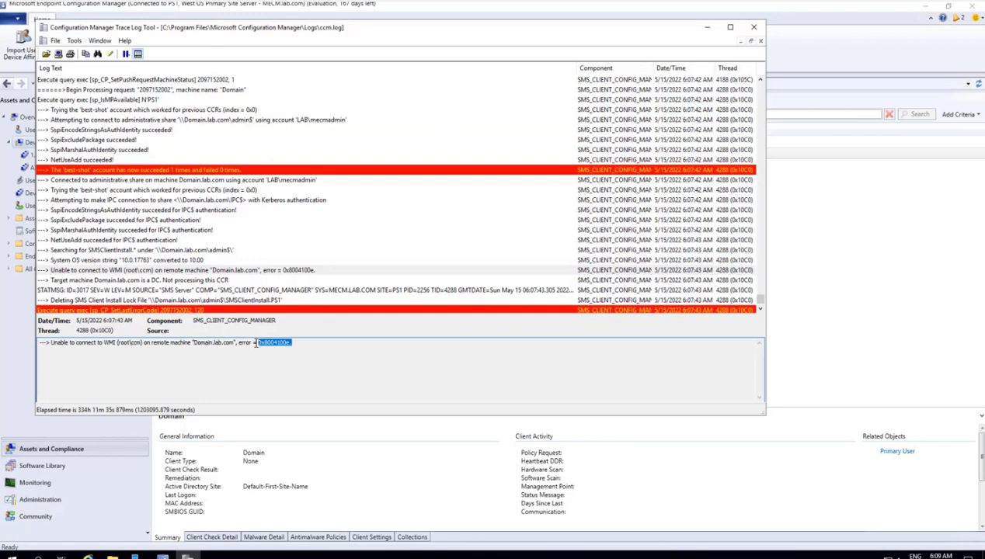
pyautogui.hotkey('ctrl', 'l')
pyautogui.write('0x8004100e')
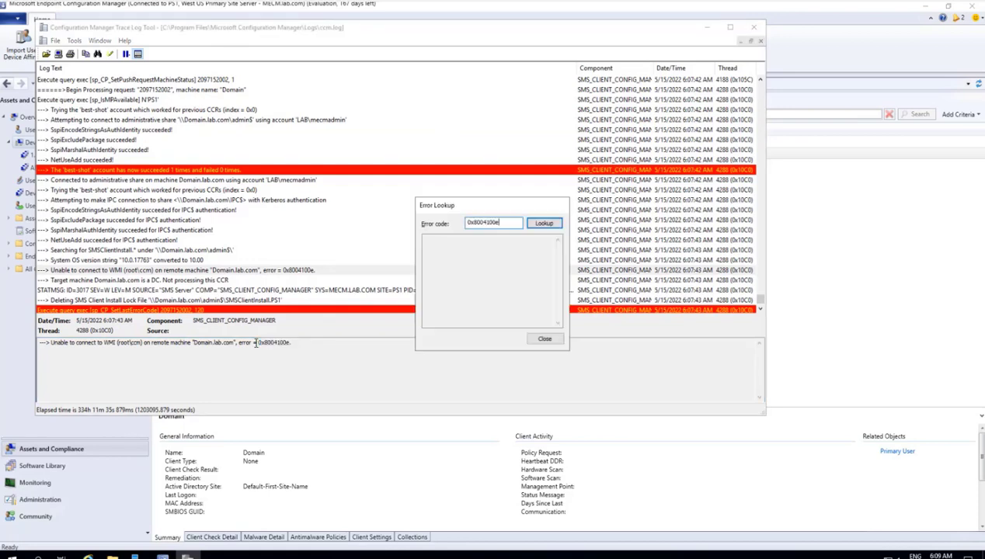
pyautogui.press('Return')
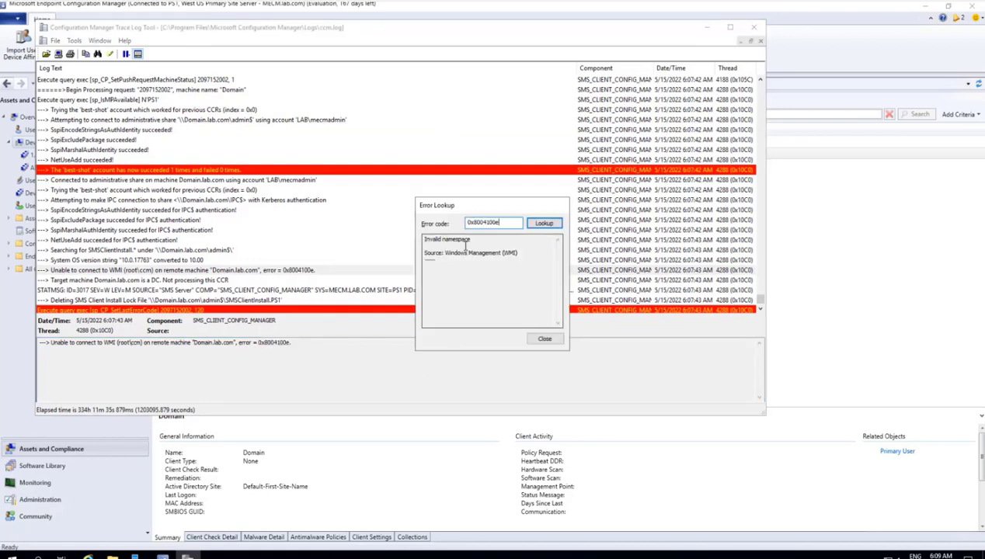
pyautogui.click(543, 340)
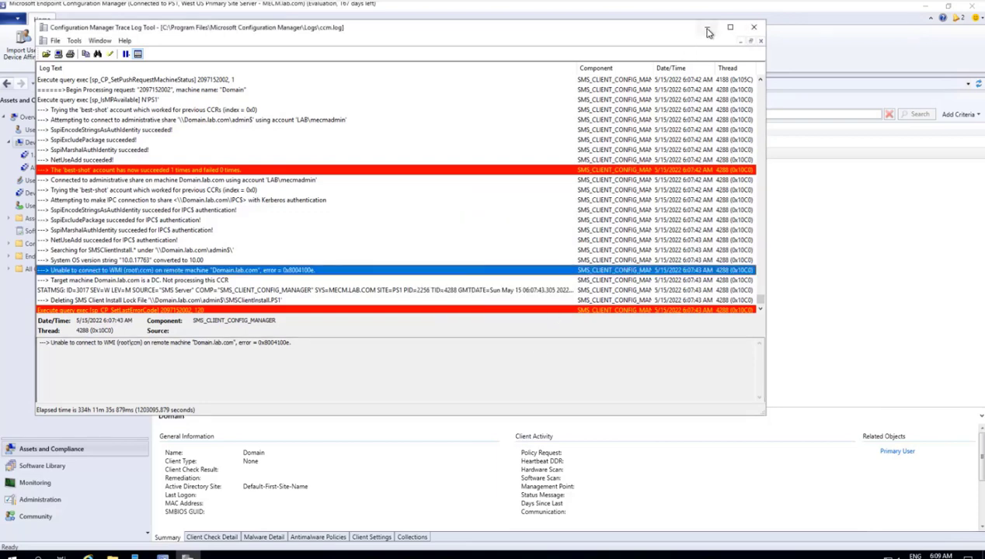
pyautogui.click(708, 31)
# Step: Push the client to Domain again with domain-controller installation allowed, then return to ccm.log
pyautogui.rightClick(189, 156)
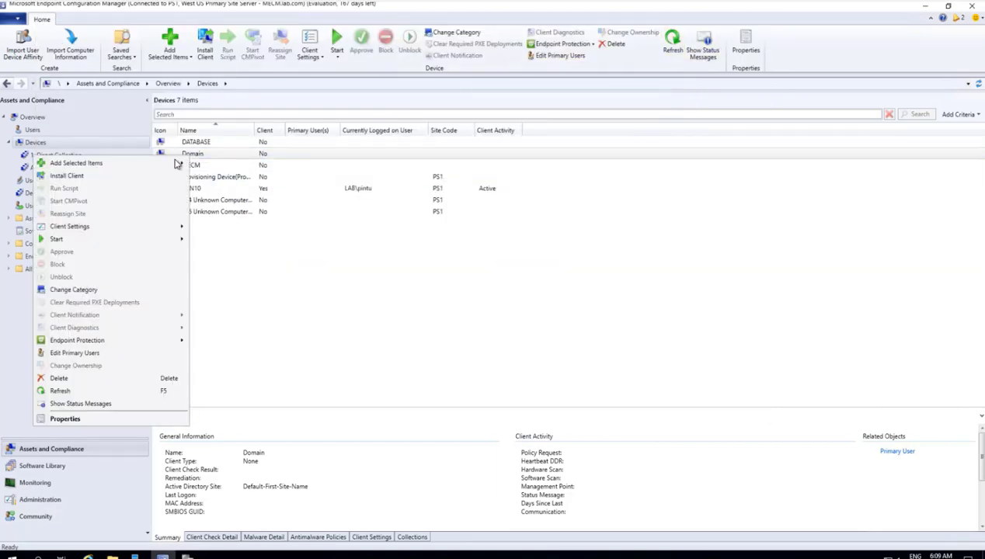
pyautogui.click(104, 177)
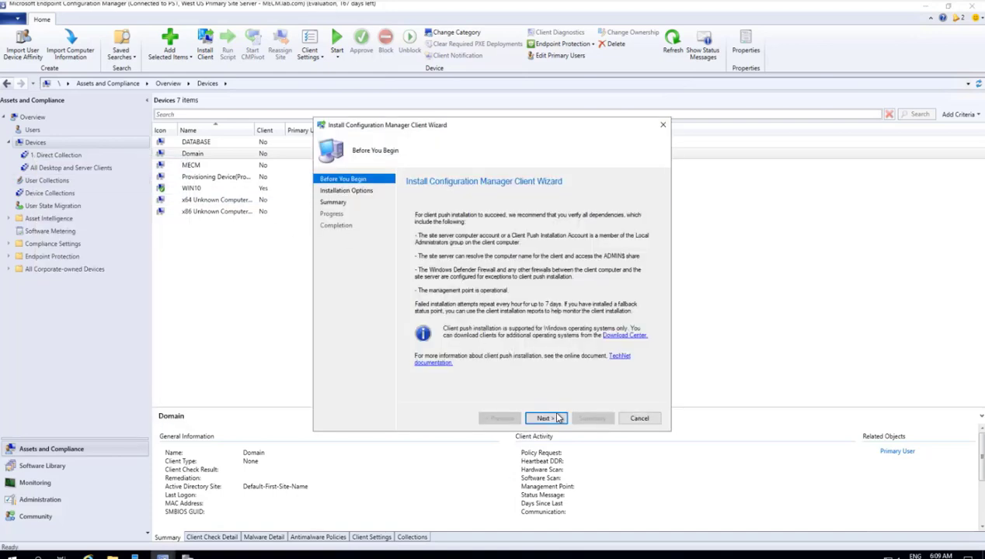
pyautogui.click(545, 418)
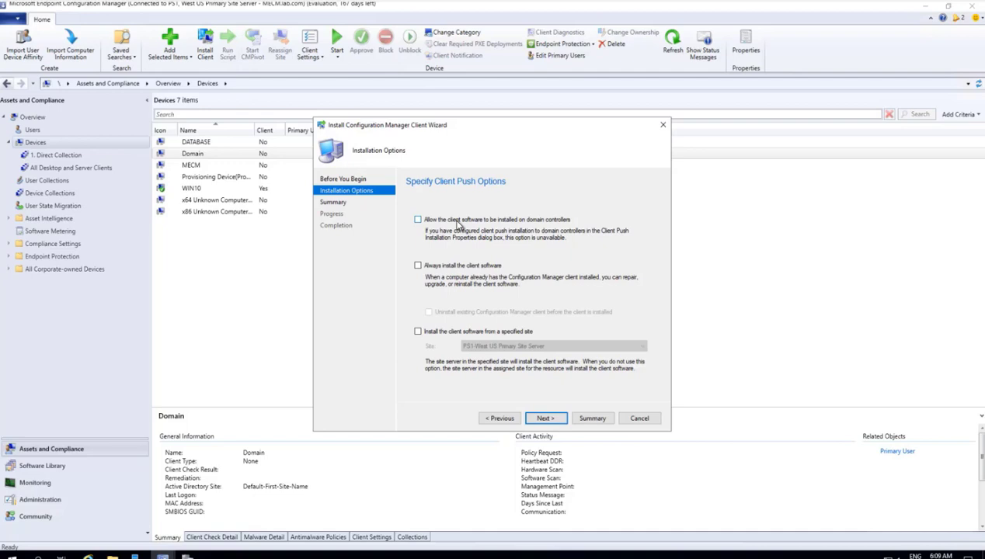
pyautogui.click(419, 220)
pyautogui.click(545, 419)
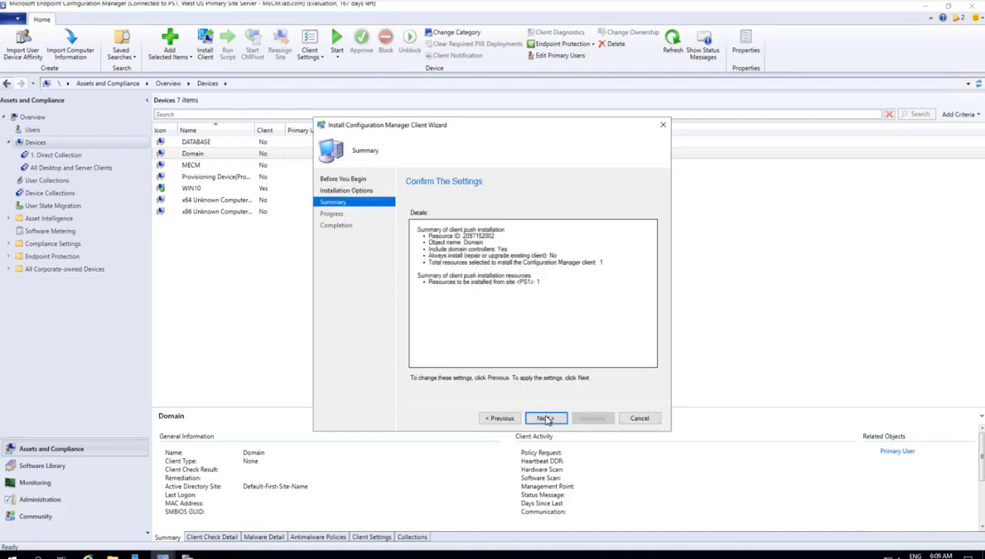
pyautogui.click(545, 418)
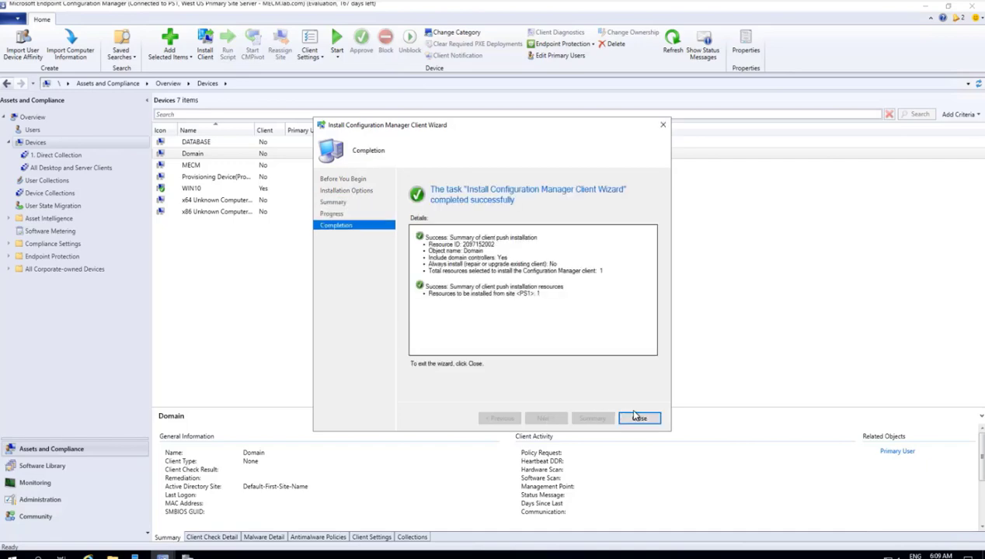
pyautogui.click(638, 417)
pyautogui.click(186, 553)
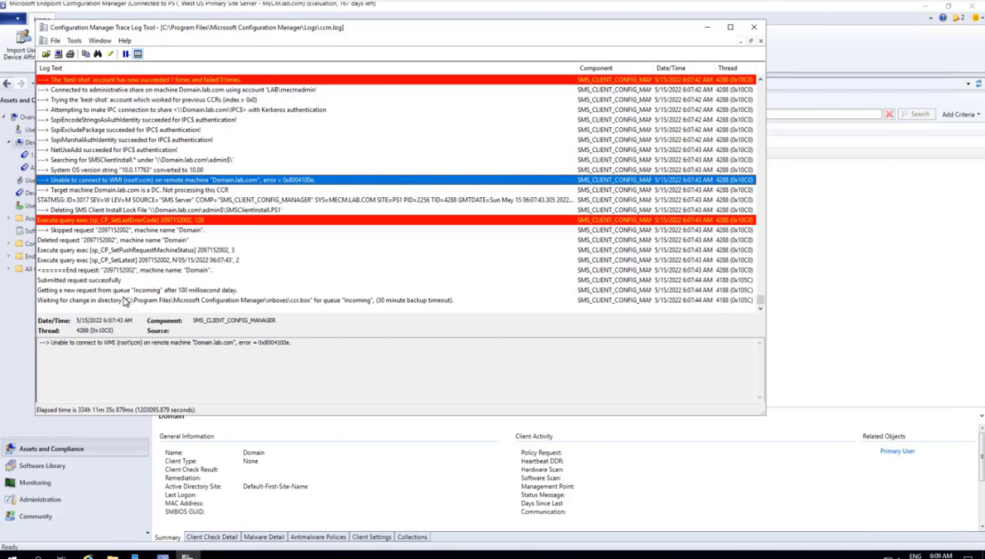
# Step: Inspect the newest ccm.log entry: Domain.lab.com is a DC and the CCR was not processed
pyautogui.click(124, 301)
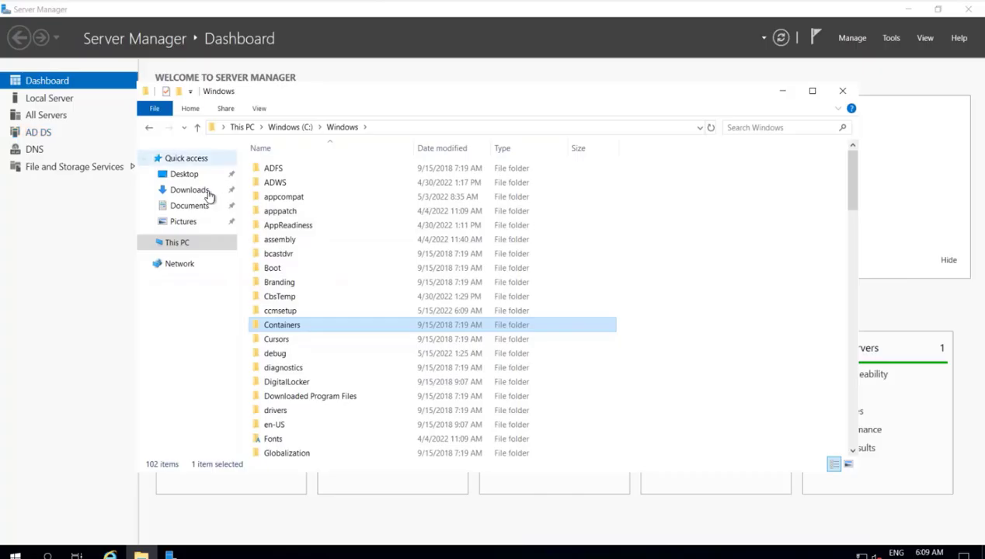
# Step: Open C:\Windows\ccmsetup\Logs\ccmsetup.log in Notepad, confirm the final return code 0, and close it
pyautogui.click(284, 312)
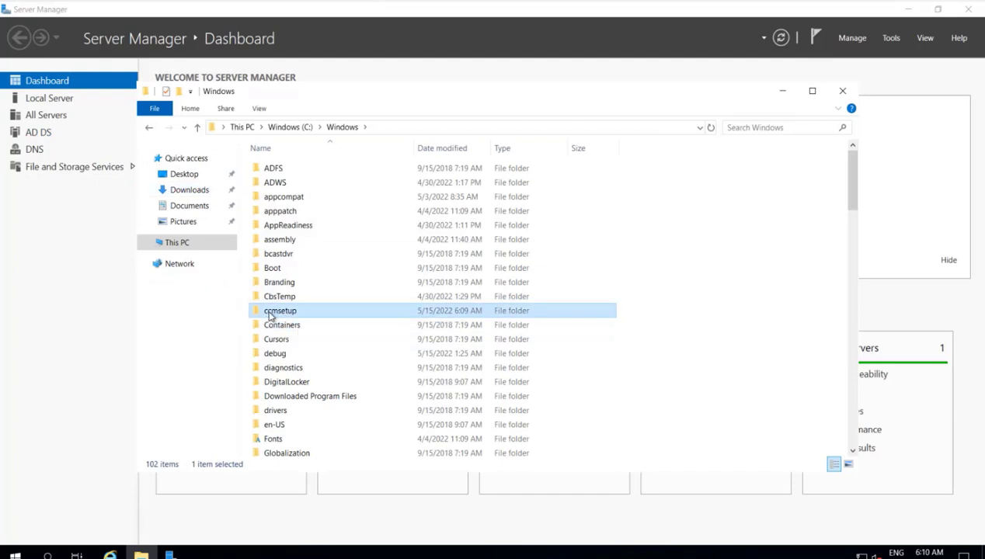
pyautogui.doubleClick(282, 312)
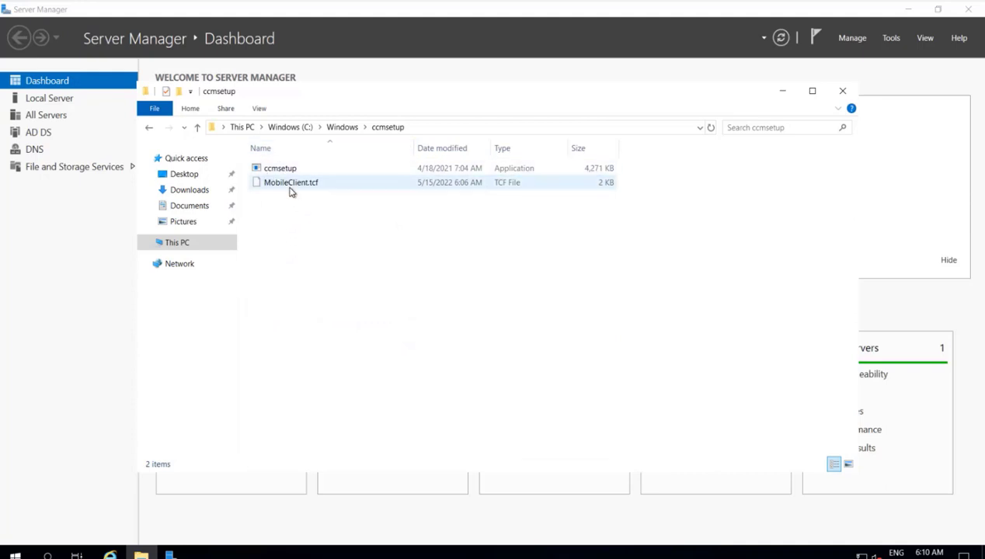
pyautogui.click(345, 166)
pyautogui.click(423, 212)
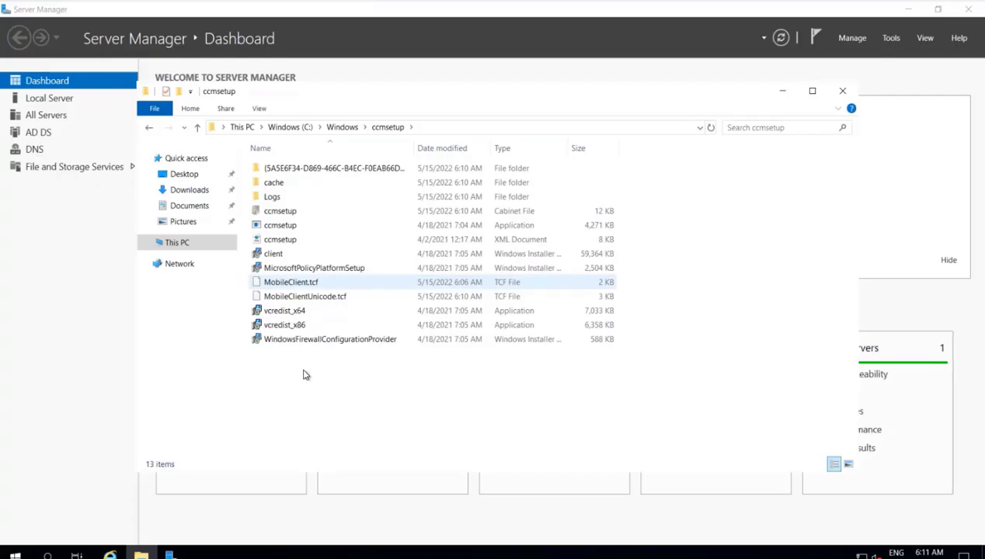
pyautogui.doubleClick(270, 199)
pyautogui.doubleClick(301, 191)
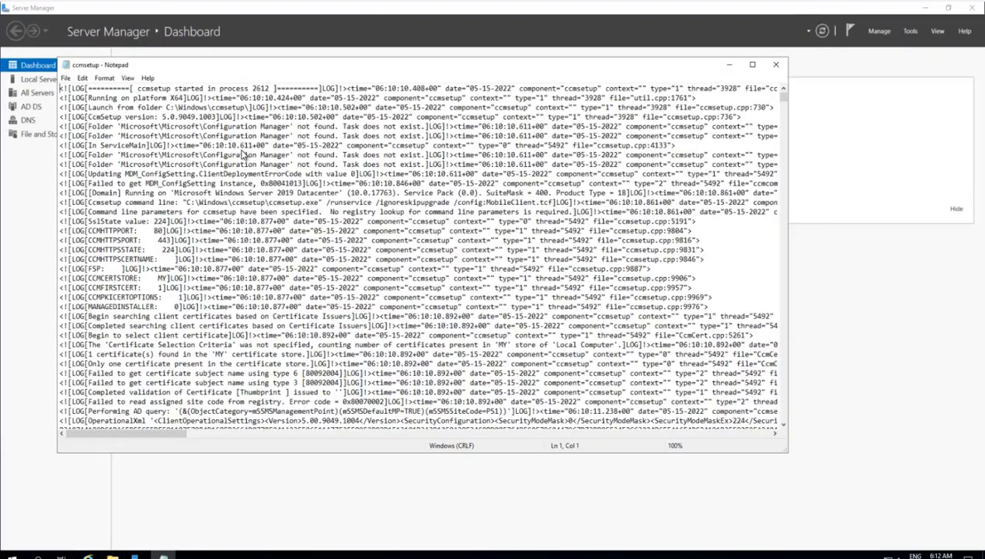
pyautogui.hotkey('ctrl', 'End')
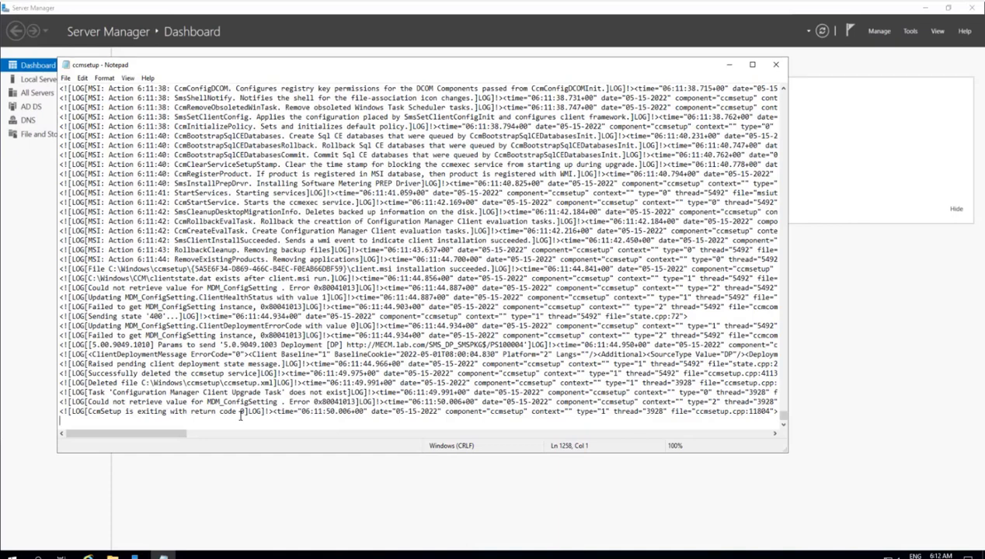
pyautogui.moveTo(243, 411); pyautogui.dragTo(232, 412)
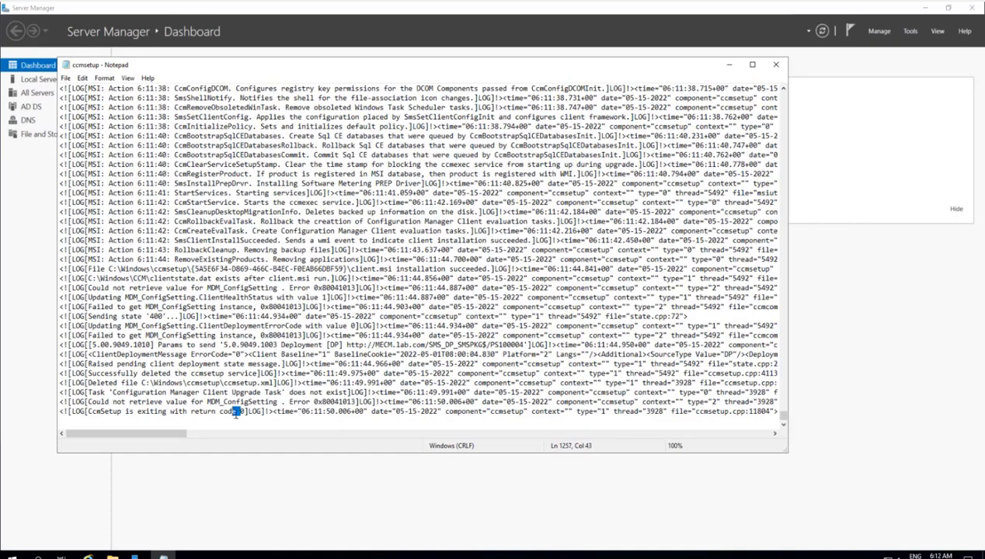
pyautogui.click(777, 66)
# Step: Open Task Manager's full-detail Services tab and type 'capcc' to locate the client service
pyautogui.rightClick(295, 553)
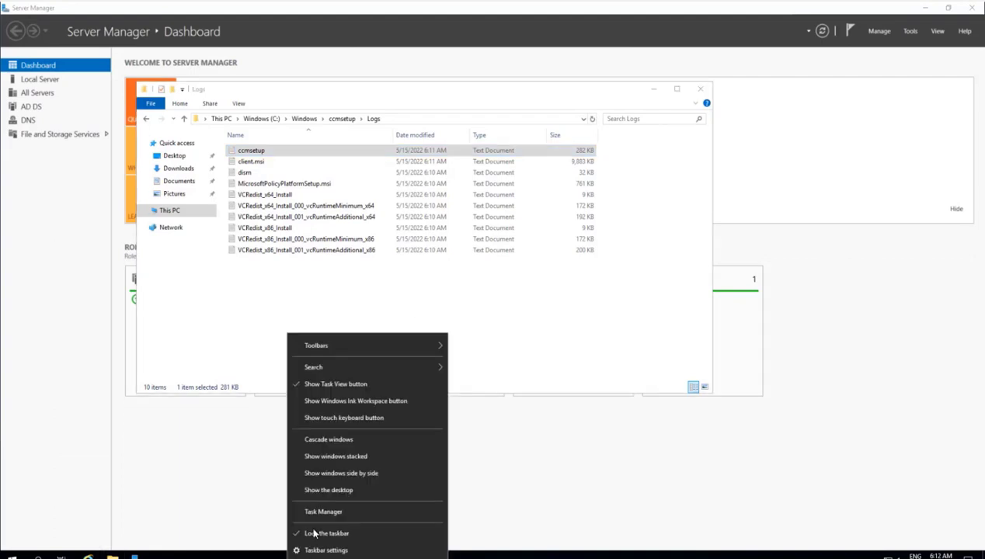
pyautogui.click(321, 509)
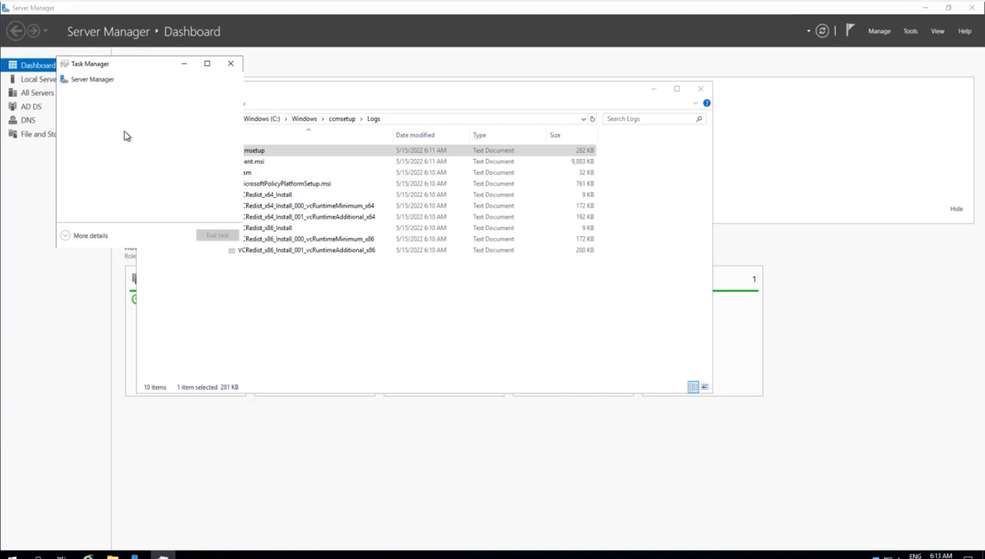
pyautogui.click(76, 237)
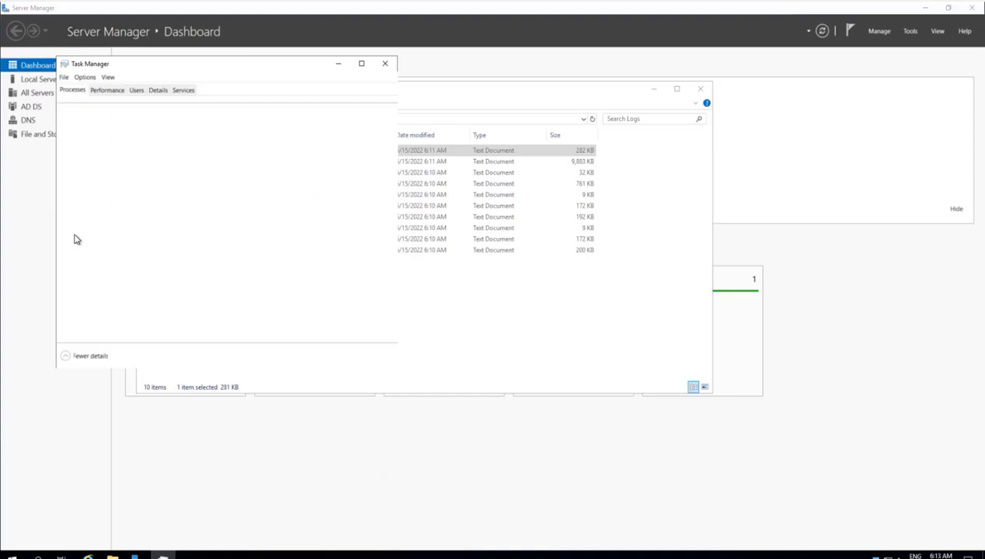
pyautogui.click(184, 91)
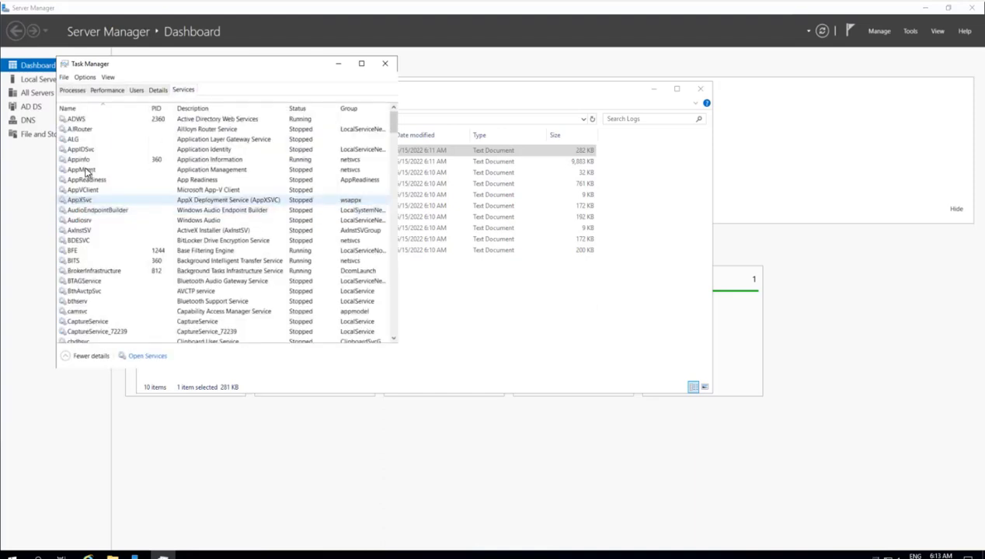
pyautogui.click(88, 232)
pyautogui.write('cap')
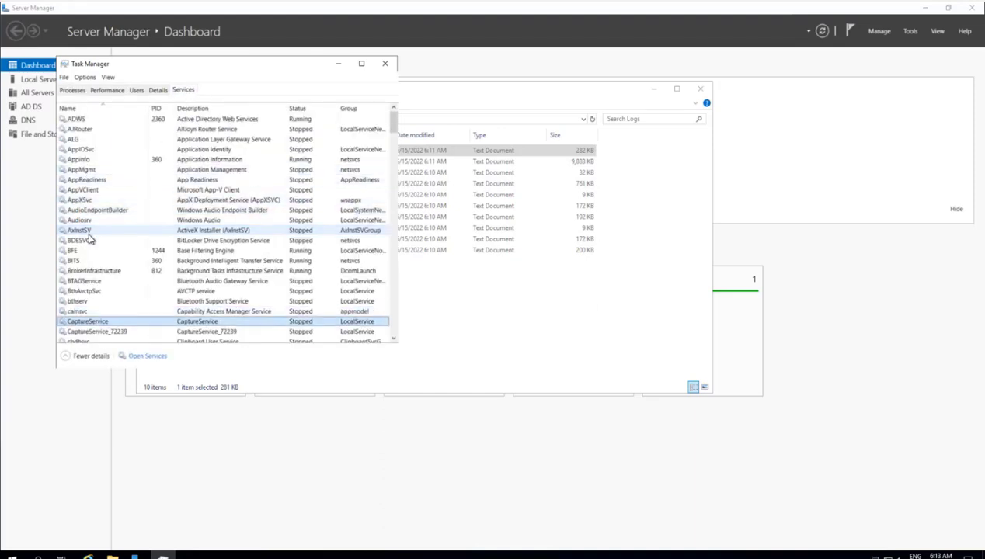
pyautogui.write('cc')
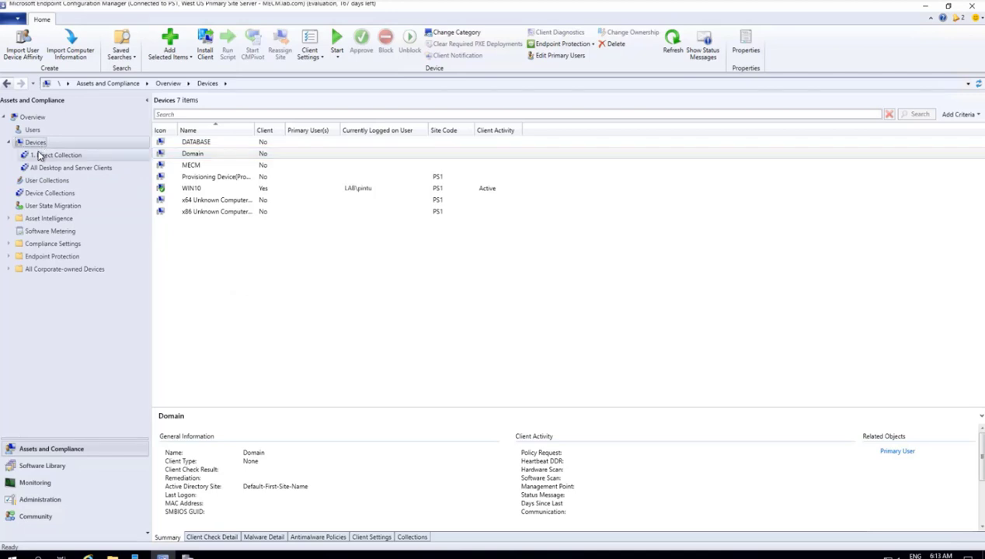
# Step: Select the Devices node under Assets and Compliance to refresh the device list
pyautogui.click(35, 143)
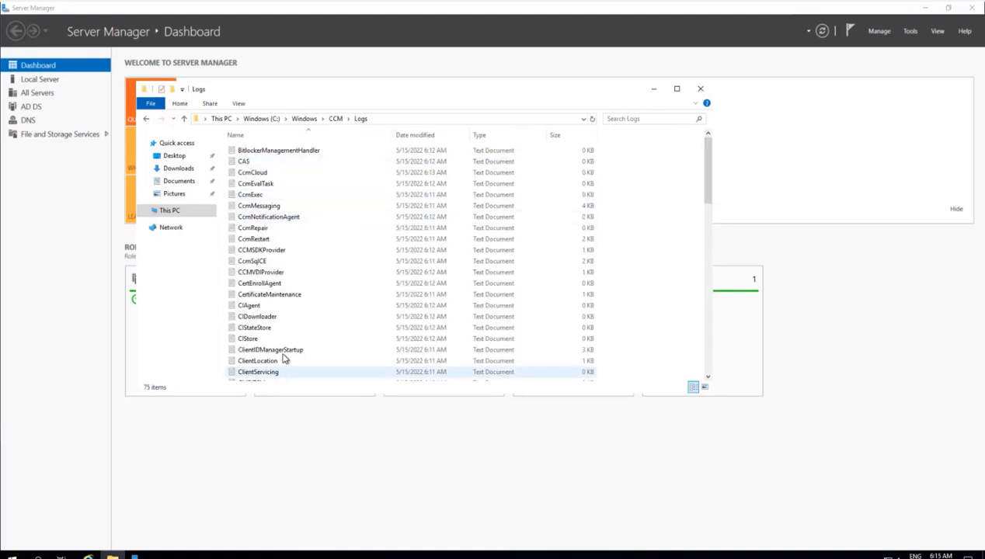
# Step: Open Control Panel from a Start search for 'control'
pyautogui.scroll(-4, 282, 251)
pyautogui.scroll(4, 282, 251)
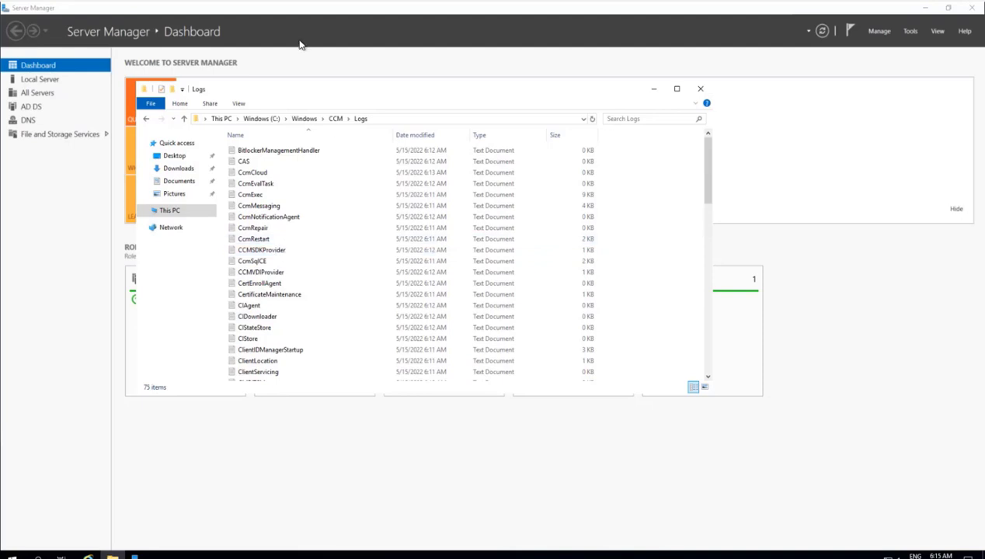
pyautogui.scroll(-4, 289, 301)
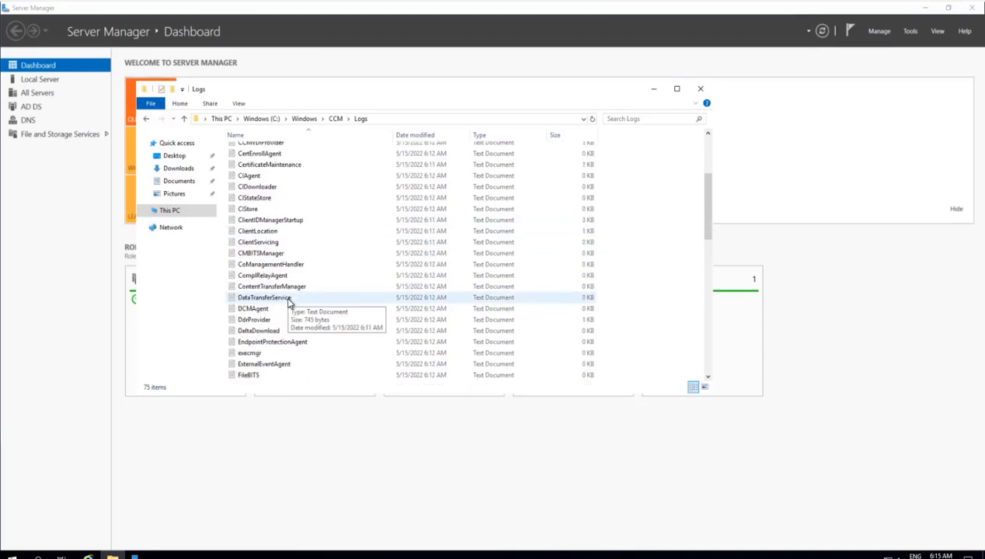
pyautogui.scroll(4, 289, 303)
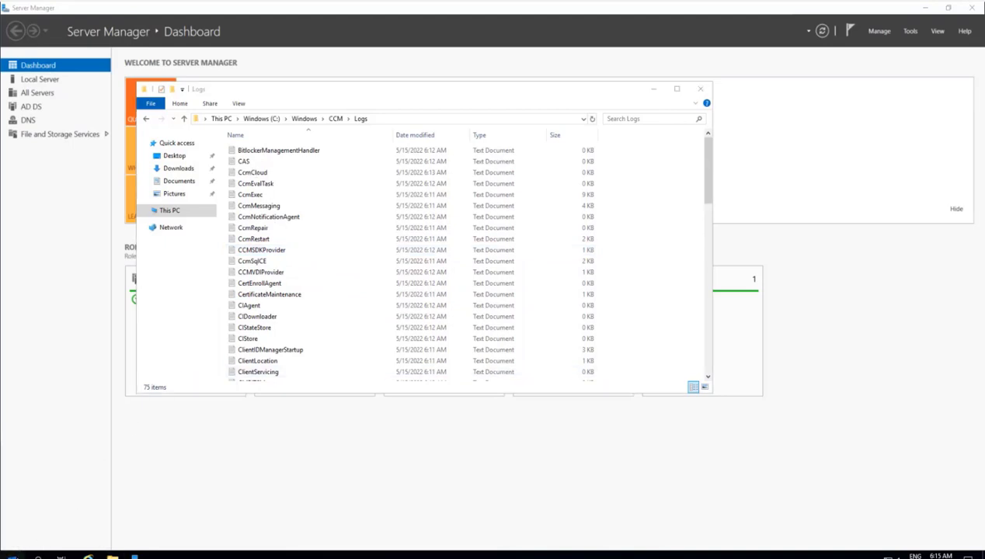
pyautogui.click(12, 553)
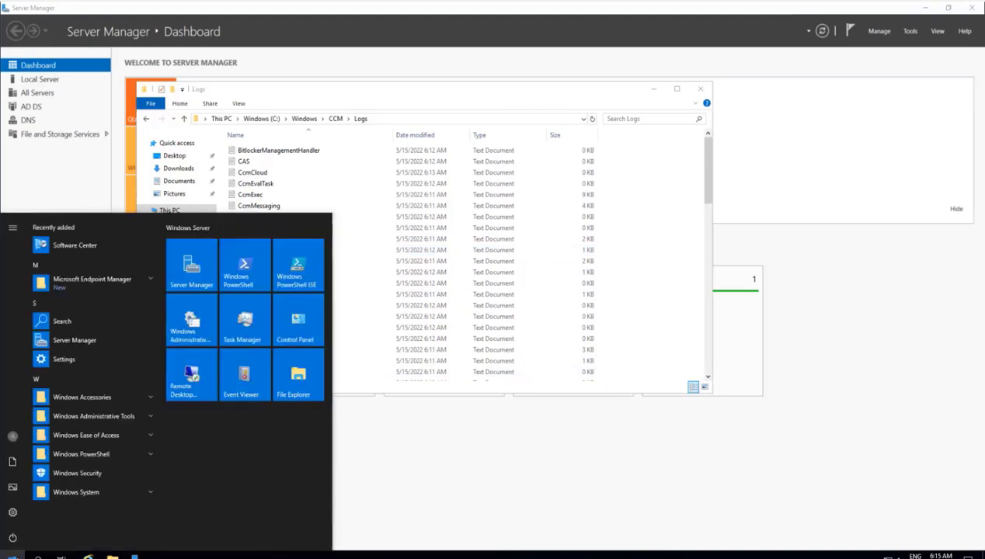
pyautogui.write('control')
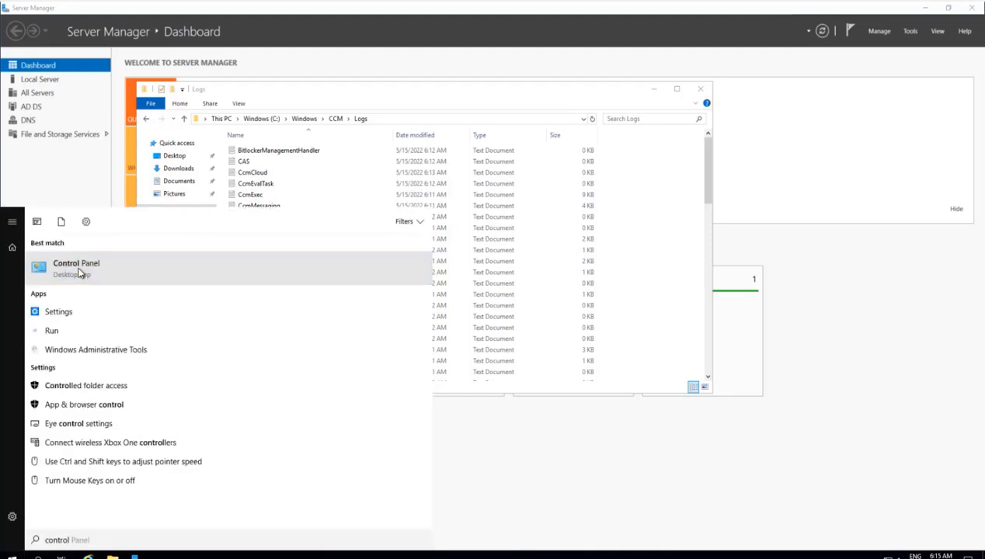
pyautogui.click(78, 274)
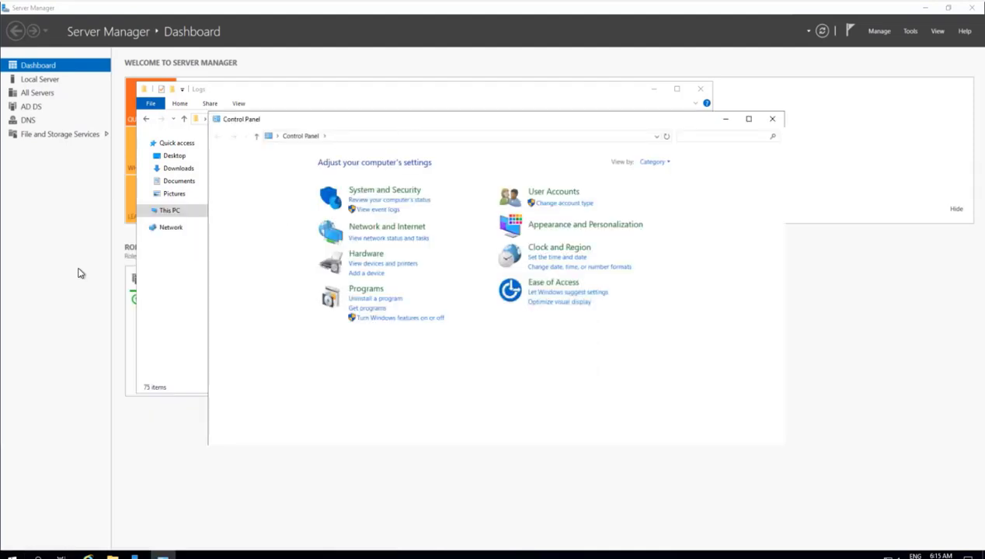
# Step: View Control Panel as Small icons and open the Configuration Manager applet's Actions tab
pyautogui.click(654, 162)
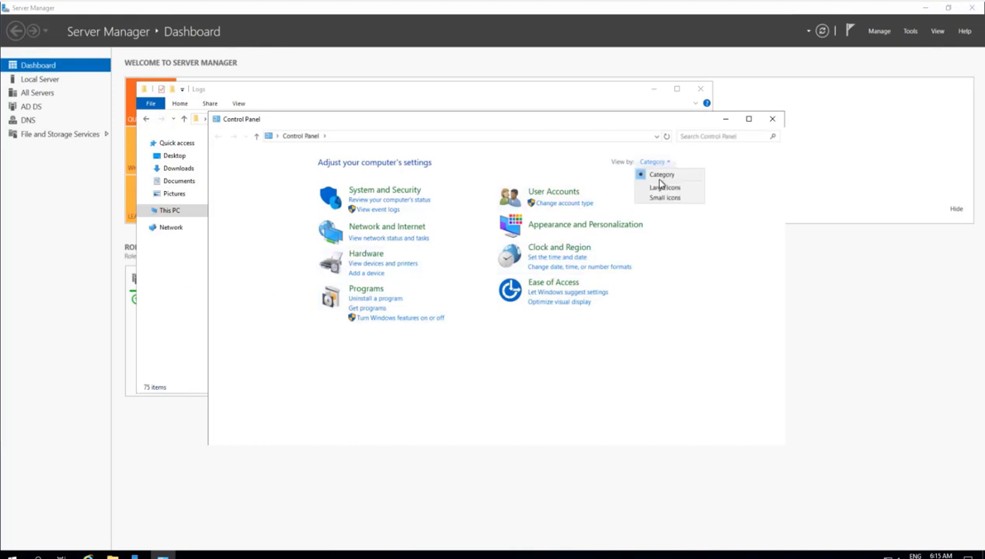
pyautogui.click(659, 199)
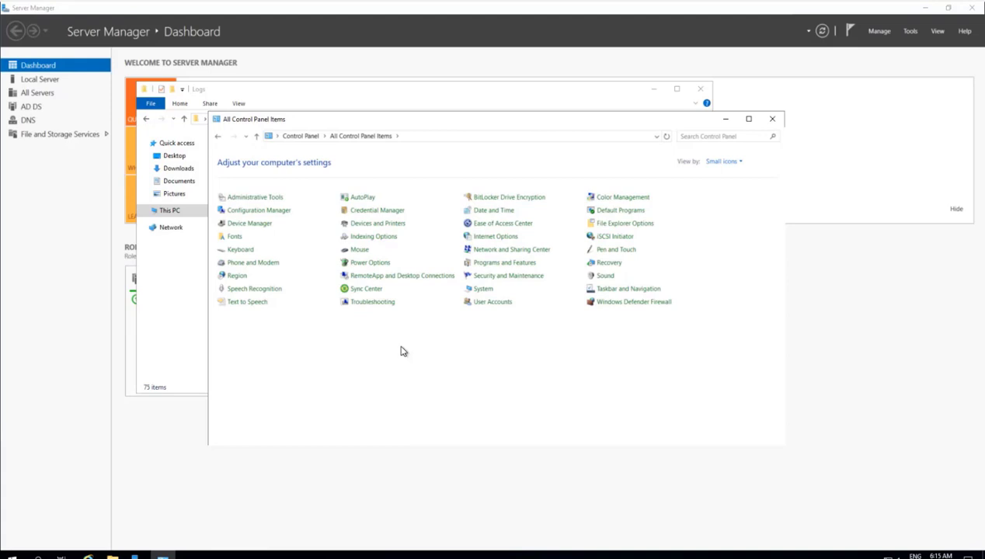
pyautogui.click(251, 211)
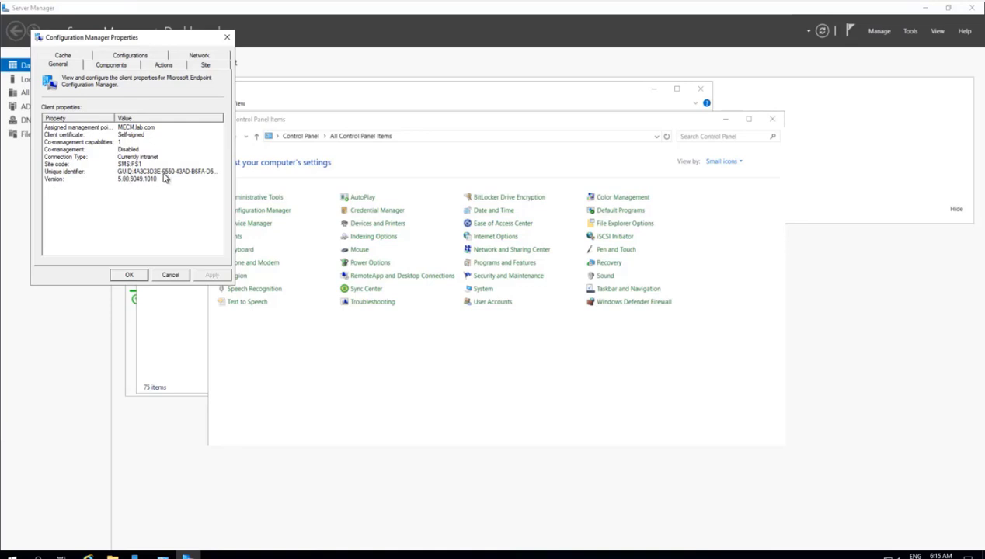
pyautogui.click(160, 66)
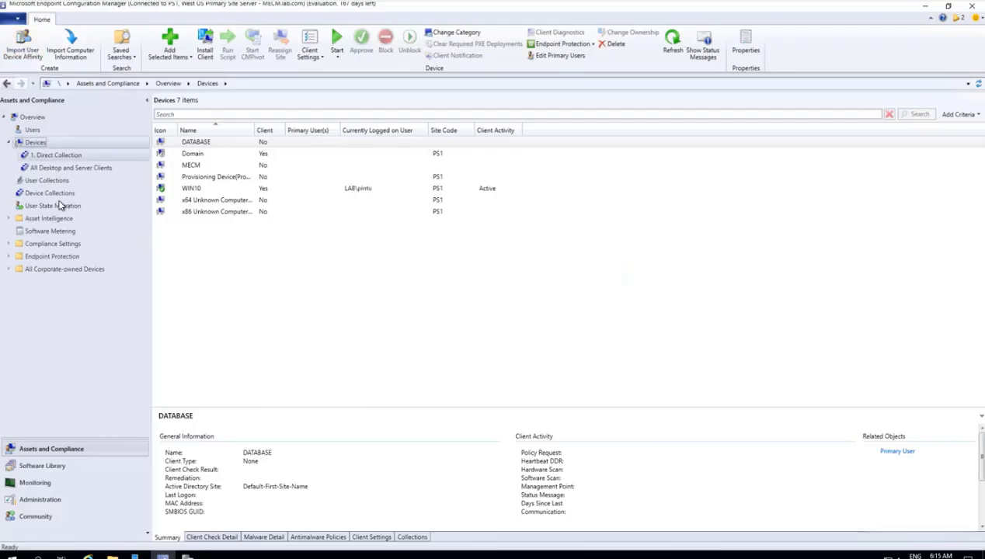
# Step: Refresh Devices by leaving via User State Migration, then select the Domain device row
pyautogui.click(53, 207)
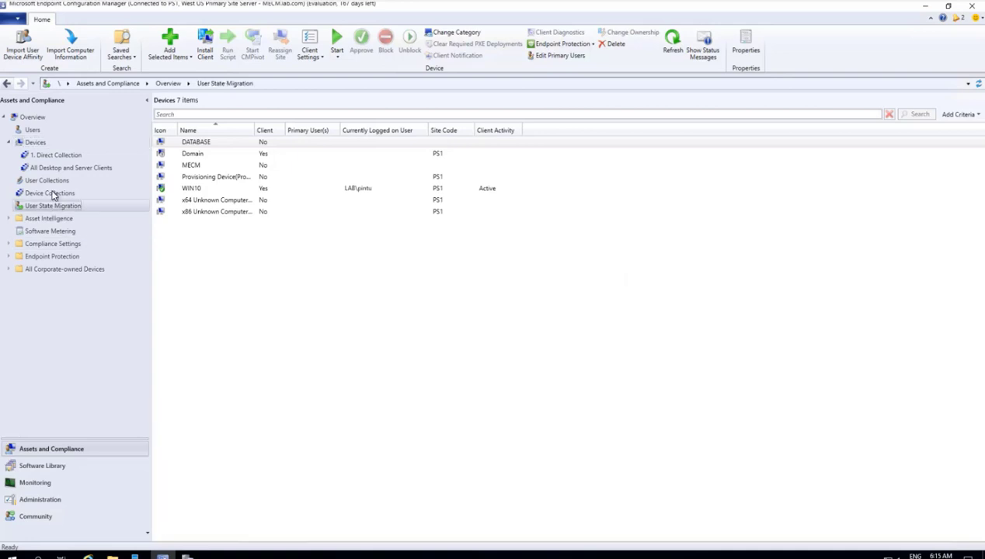
pyautogui.click(37, 143)
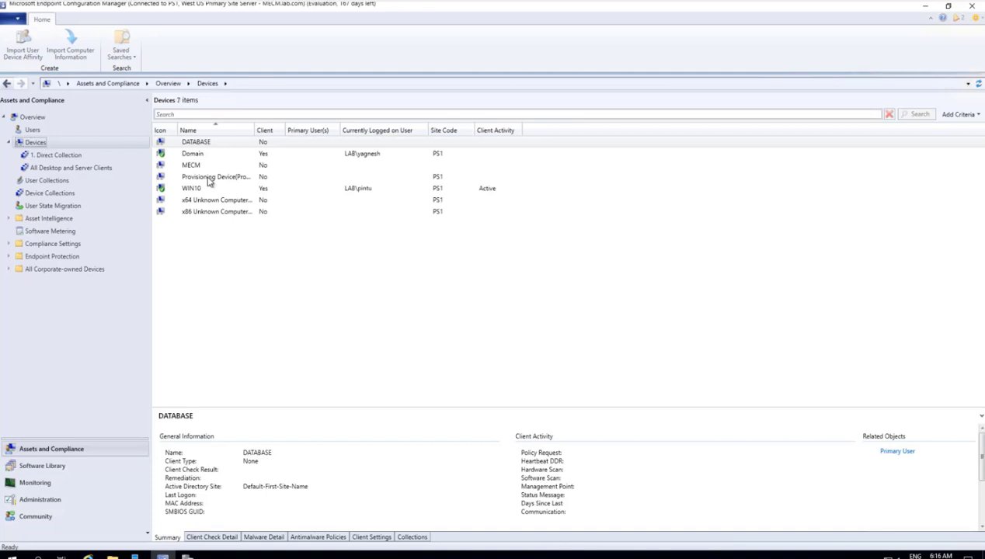
pyautogui.click(168, 154)
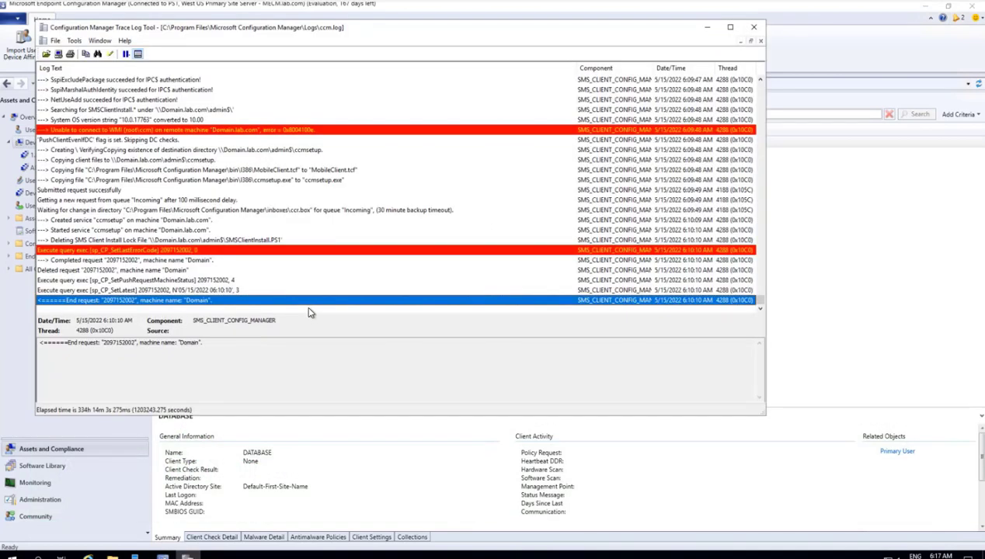
# Step: Decode error 0x8004100e in CMTrace's Error Lookup (Ctrl+L)
pyautogui.hotkey('ctrl', 'l')
pyautogui.write('0x8004100e')
pyautogui.press('Return')
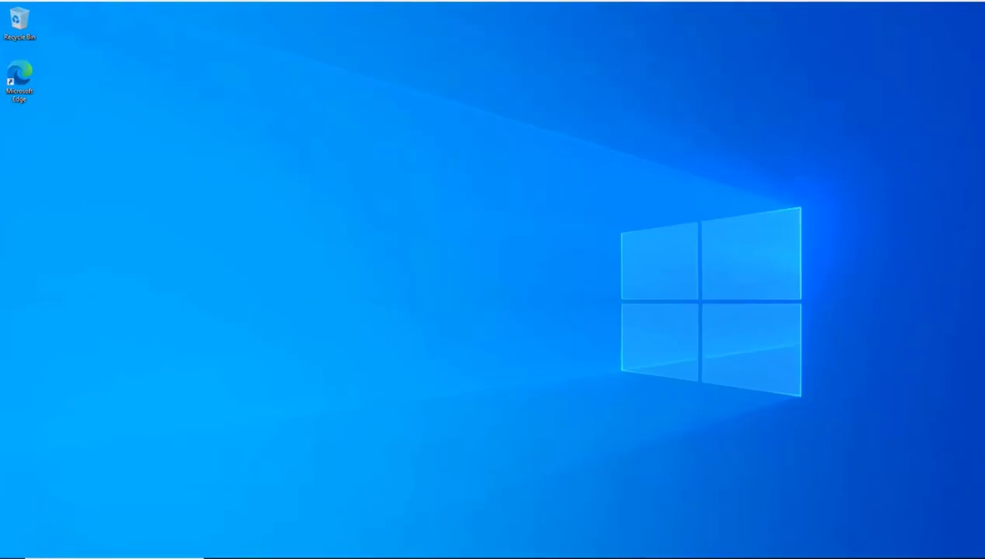
# Step: Launch Command Prompt as administrator on the client machine
pyautogui.press('super')
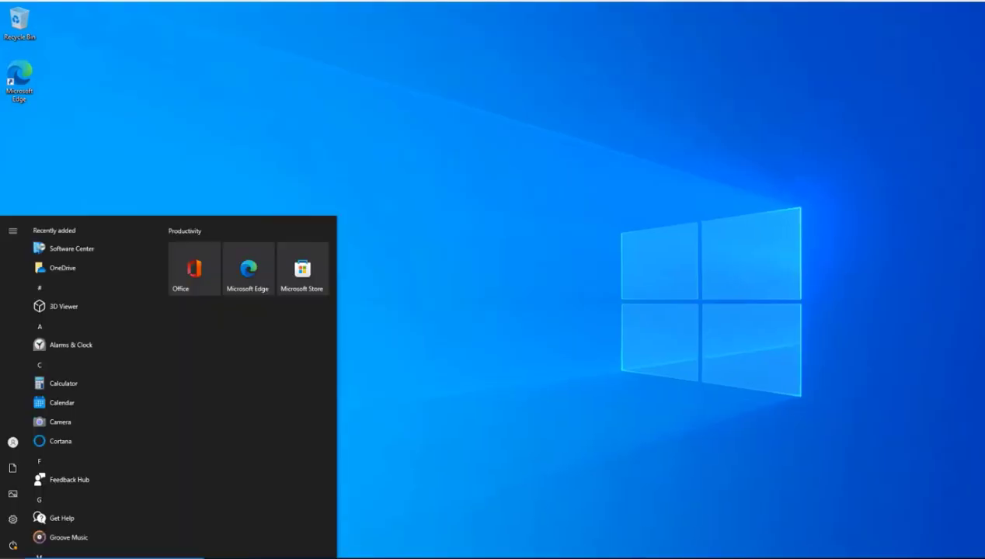
pyautogui.write('cmd')
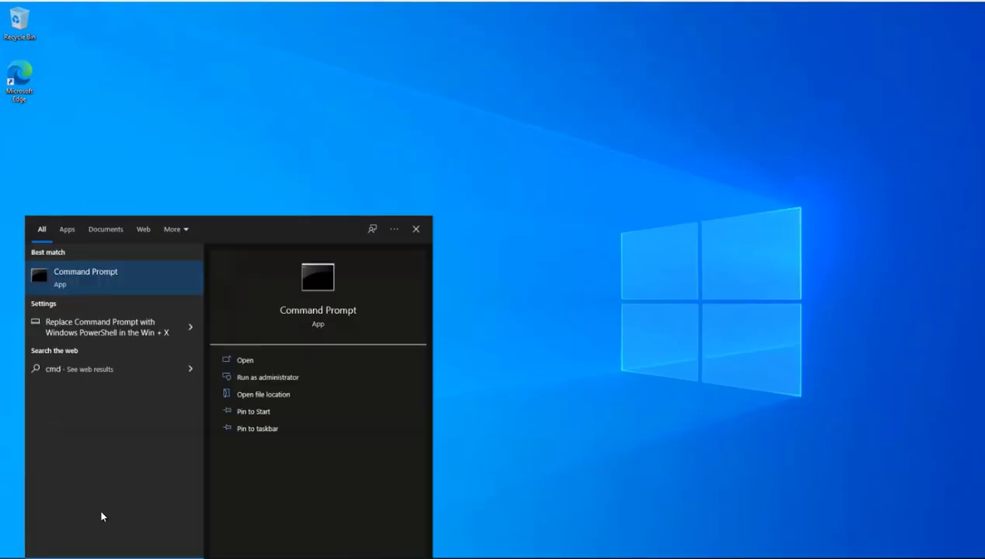
pyautogui.click(266, 378)
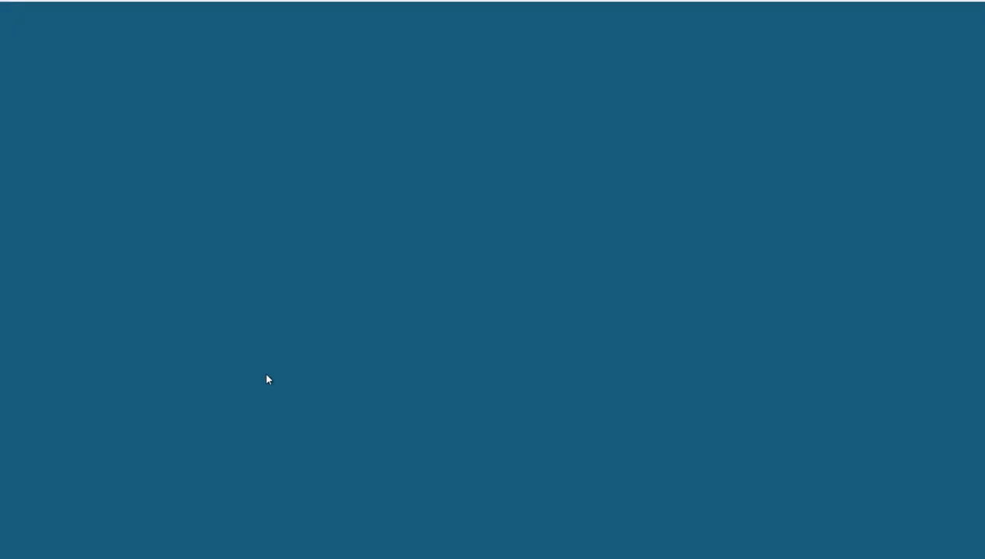
pyautogui.click(434, 349)
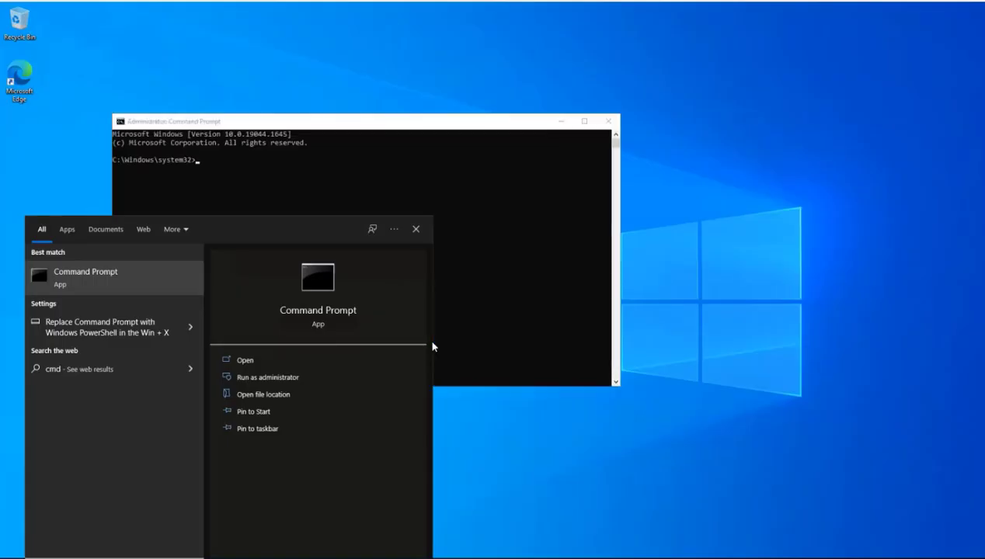
pyautogui.click(308, 122)
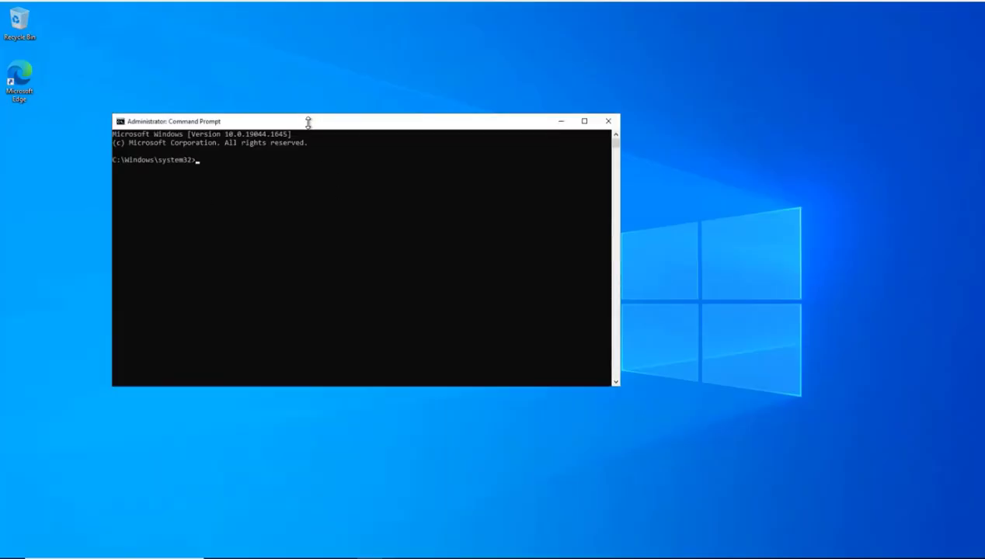
# Step: Confirm the hostname and change directory to C:\Windows\ccmsetup
pyautogui.write('hostname')
pyautogui.press('Return')
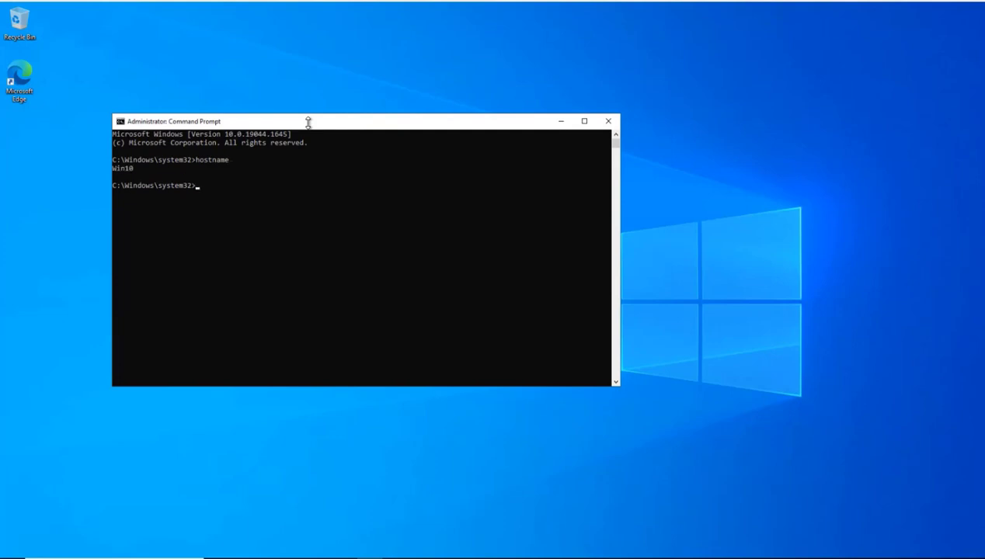
pyautogui.write('cd\\')
pyautogui.press('Return')
pyautogui.write('cd wind')
pyautogui.press('Tab')
pyautogui.press('Tab')
pyautogui.press('Return')
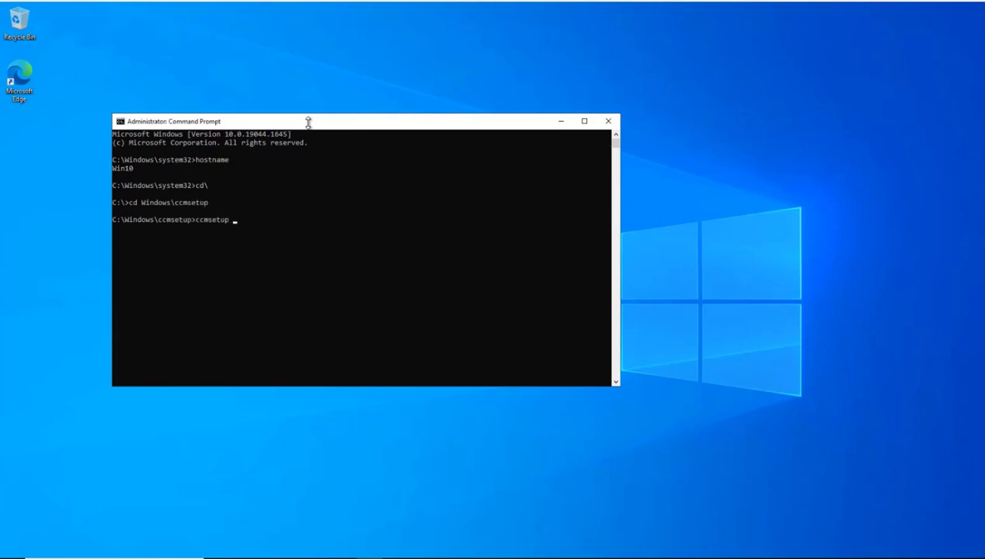
# Step: Run ccmsetup /uninstall to remove the Configuration Manager client
pyautogui.write('ccmsetup /uninstall')
pyautogui.press('Return')
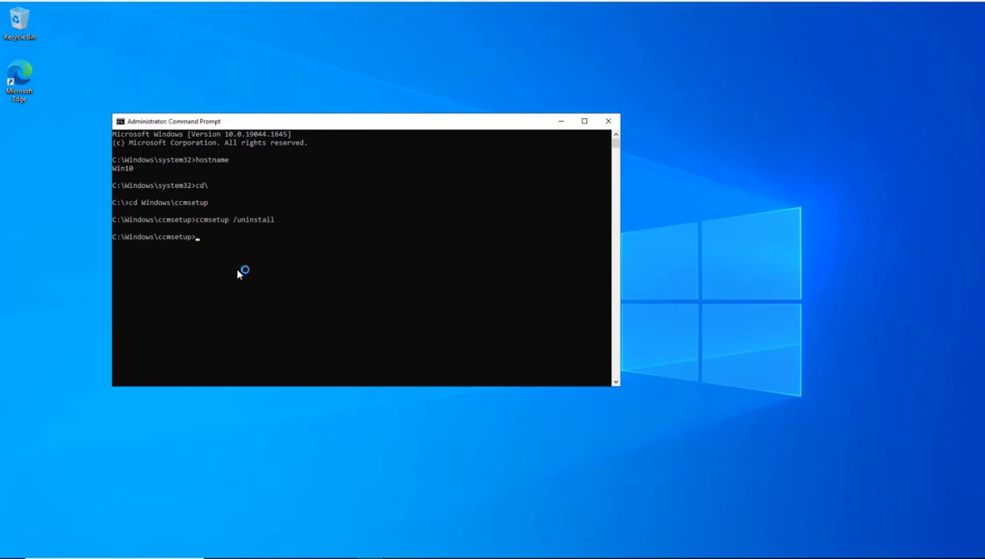
pyautogui.press('super')
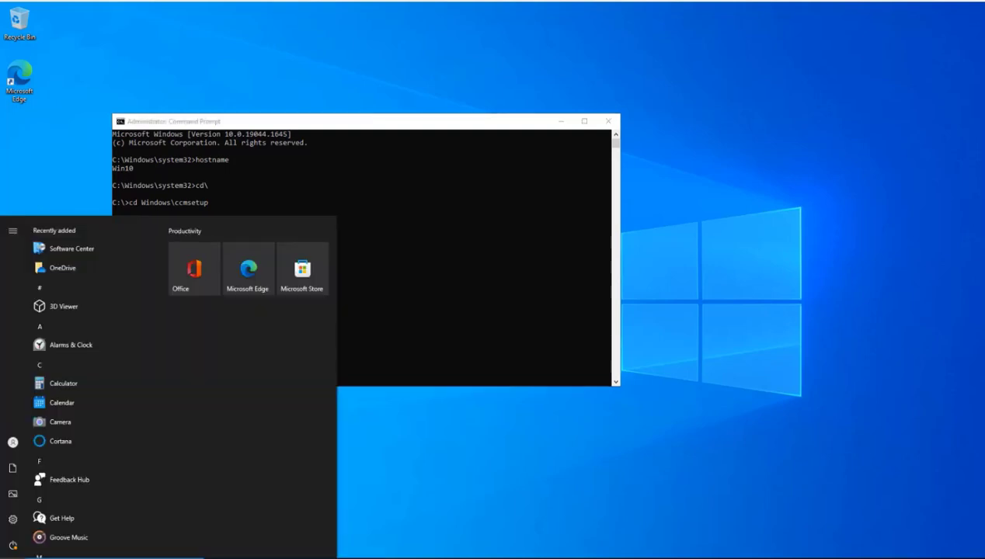
# Step: Open c:\windows\ccmsetup\Logs\ccmsetup.log and confirm it ends with Uninstall succeeded, return code 0
pyautogui.press('super+r')
pyautogui.write('c:\\windows\\')
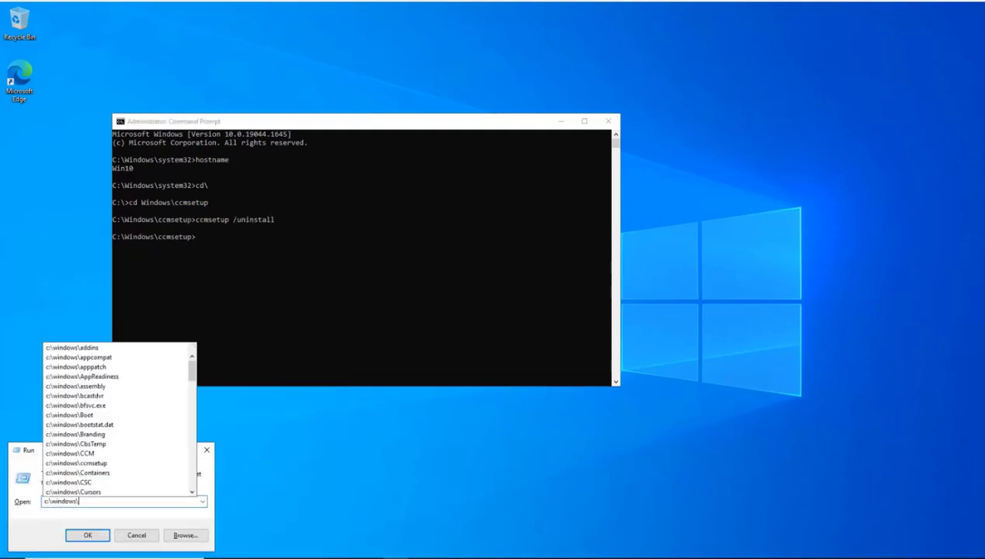
pyautogui.write('ccmsetup')
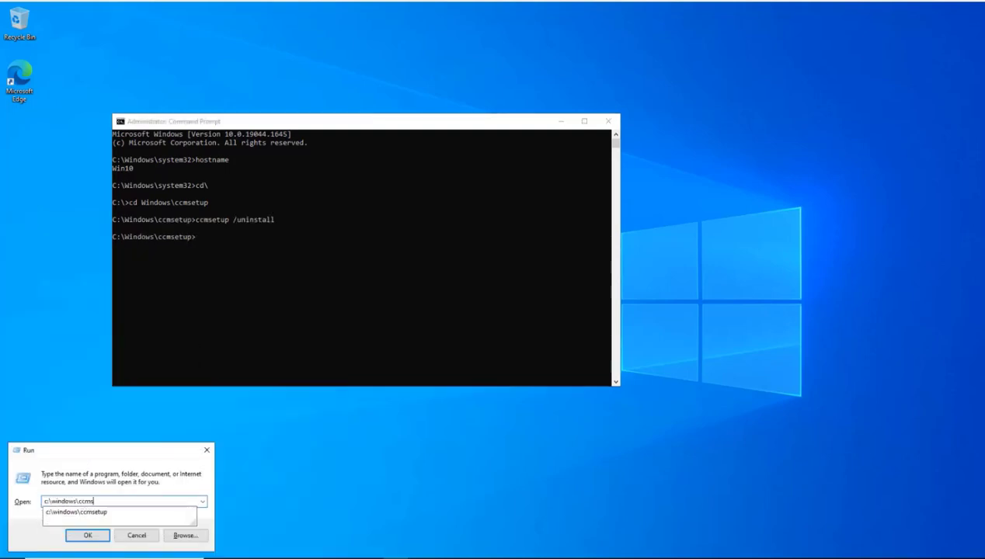
pyautogui.press('Return')
pyautogui.click(513, 301)
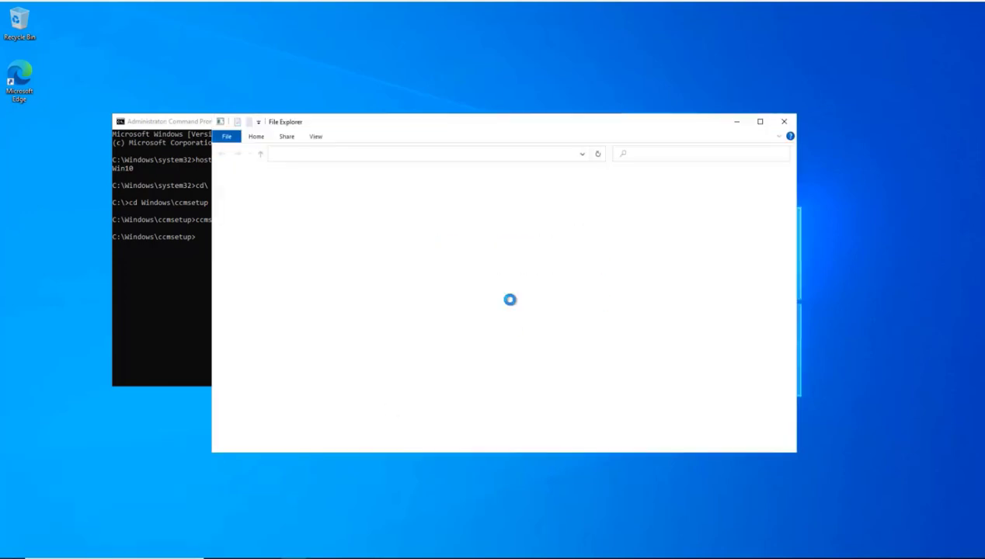
pyautogui.doubleClick(334, 232)
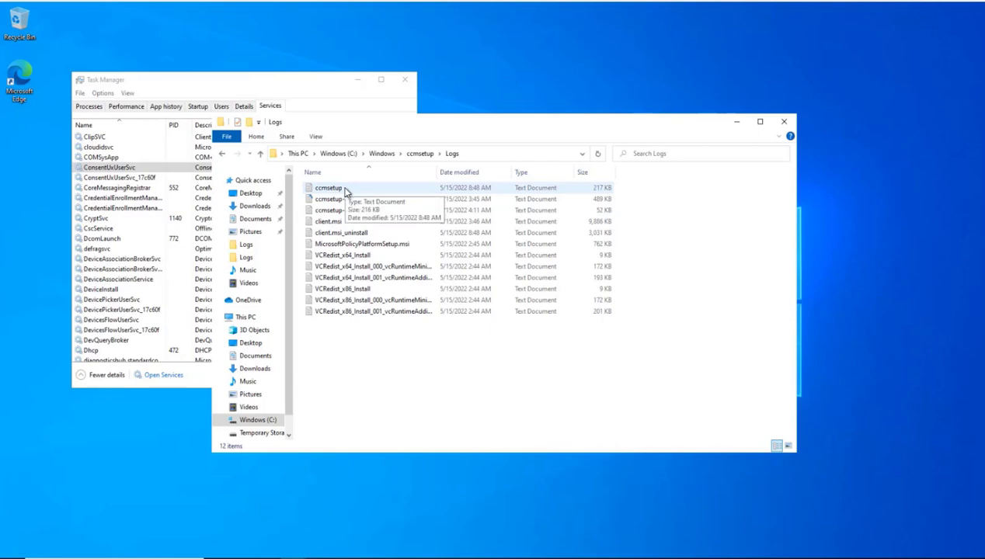
pyautogui.doubleClick(341, 188)
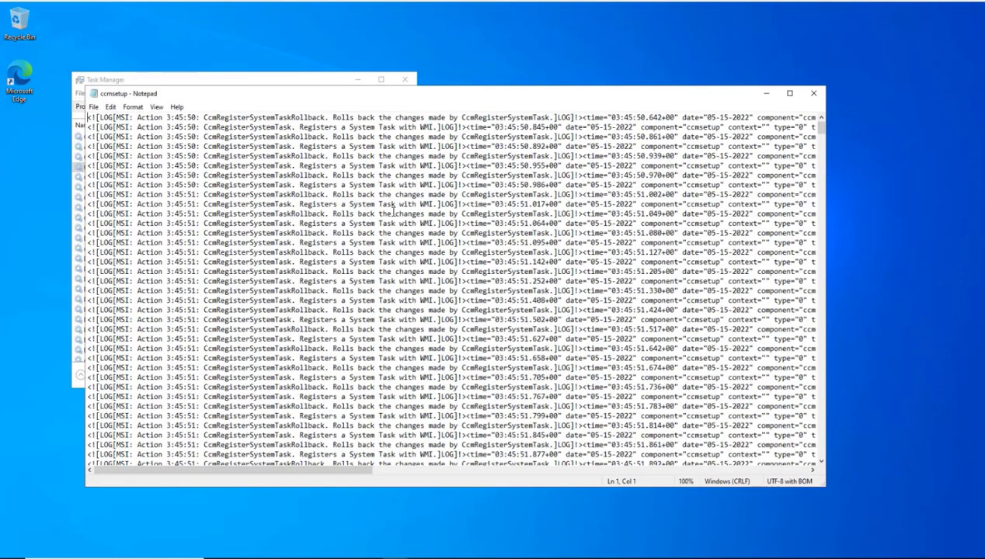
pyautogui.hotkey('ctrl', 'End')
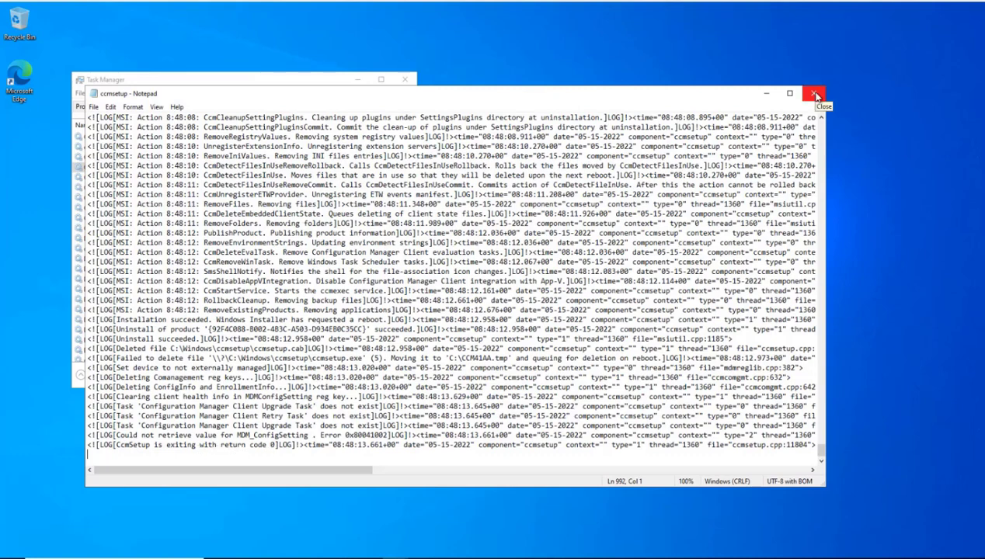
pyautogui.click(815, 95)
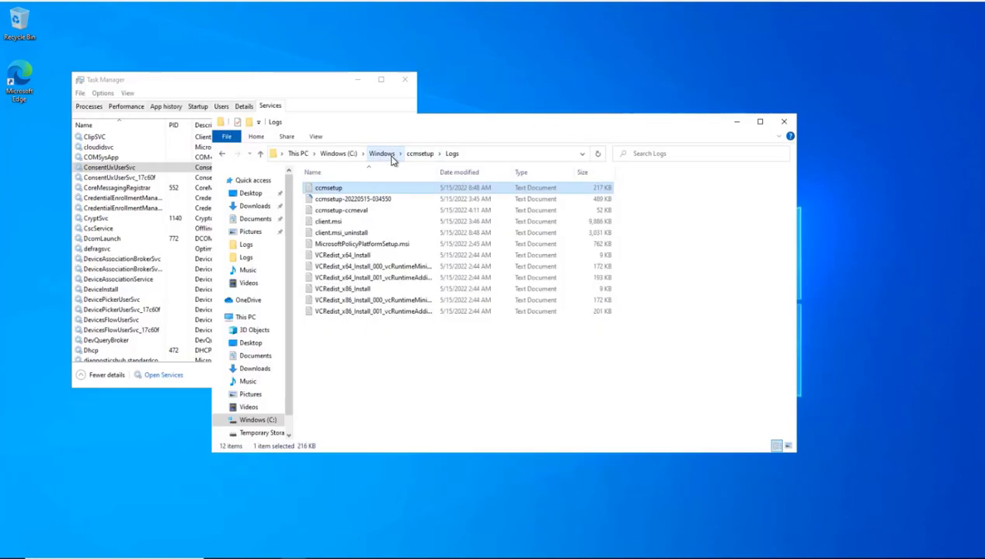
# Step: Browse C:\Windows\ccmsetup and CCM\Logs to confirm only Logs and PolicyAgentProvider remain
pyautogui.click(392, 159)
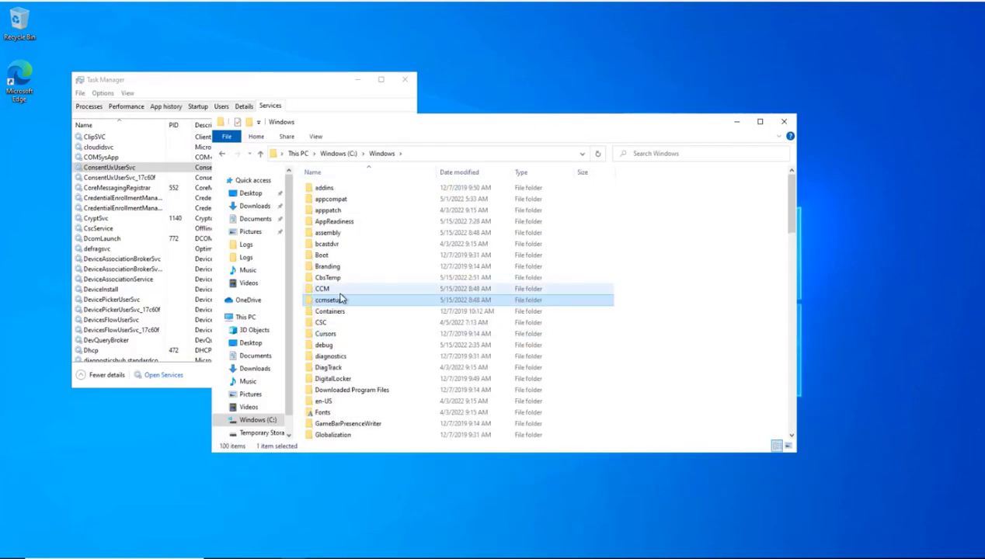
pyautogui.doubleClick(327, 302)
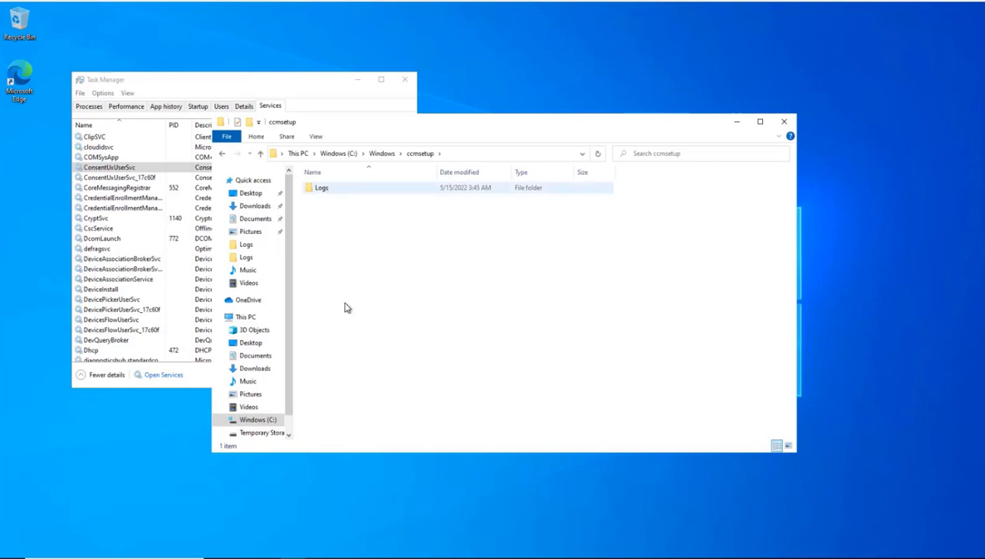
pyautogui.click(388, 152)
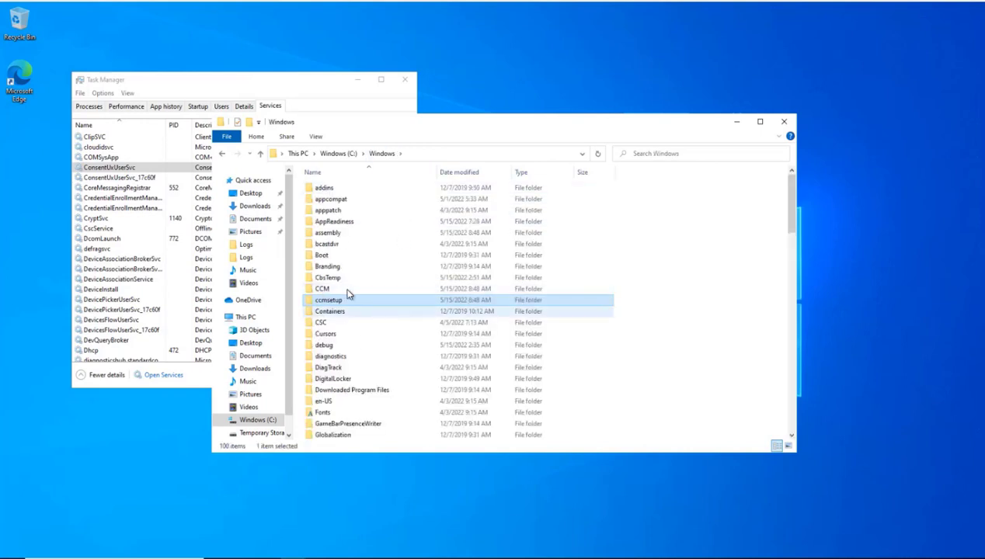
pyautogui.doubleClick(327, 288)
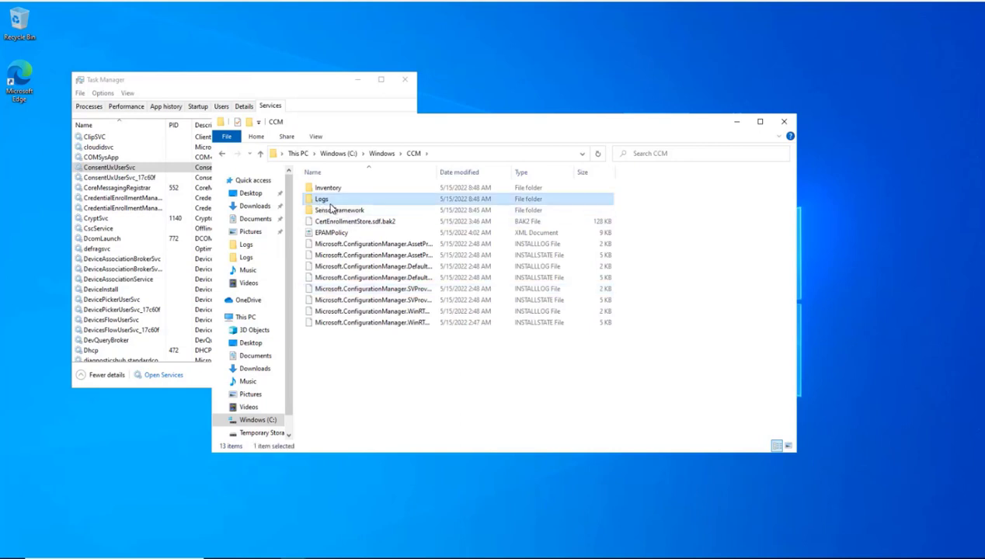
pyautogui.doubleClick(323, 201)
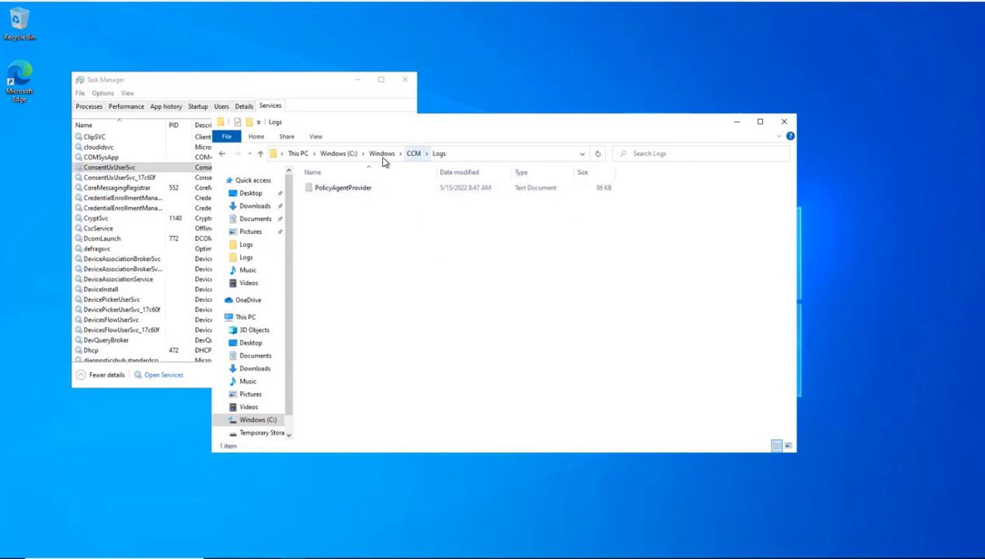
pyautogui.click(383, 154)
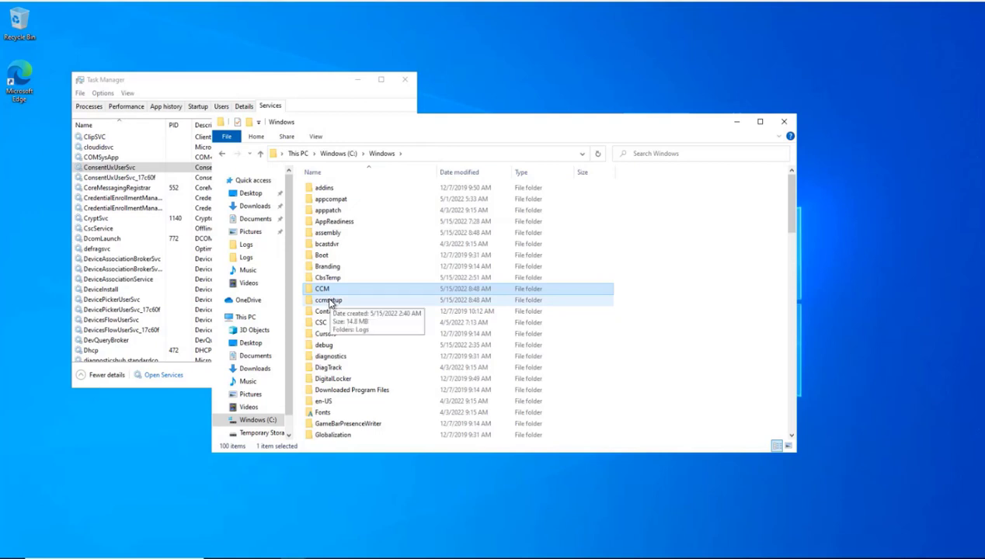
pyautogui.doubleClick(329, 301)
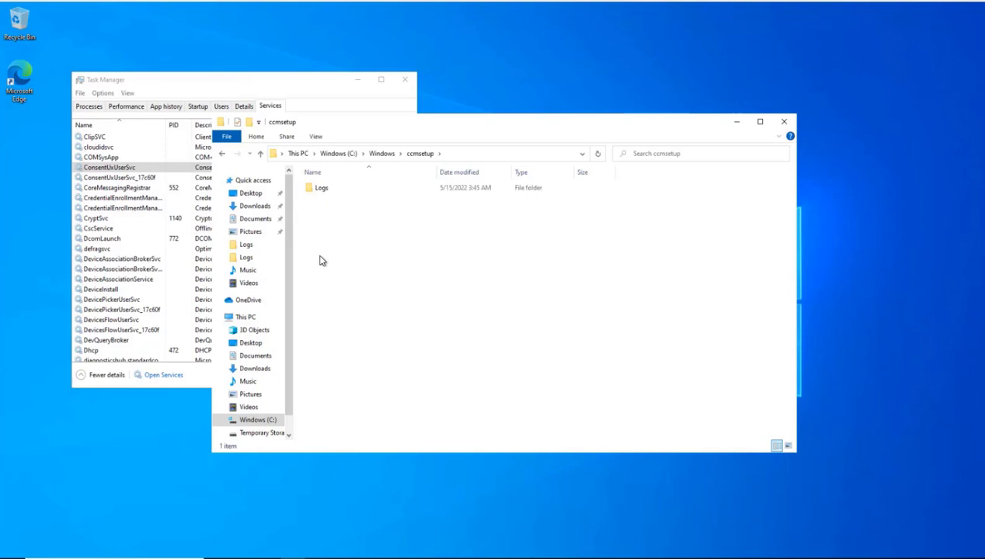
pyautogui.click(291, 556)
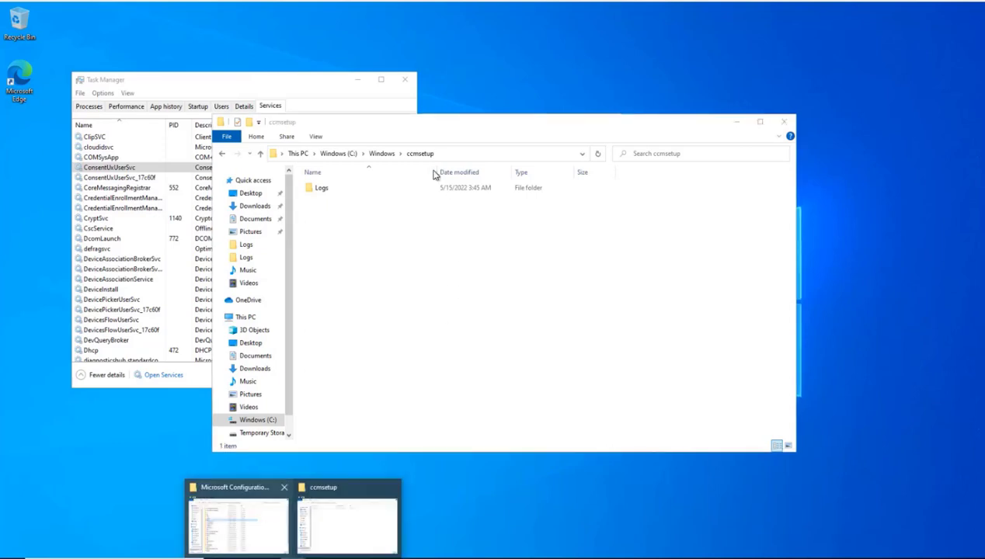
# Step: Locate the Client folder on the server's Microsoft Configuration Manager share and tidy away the other windows
pyautogui.click(237, 520)
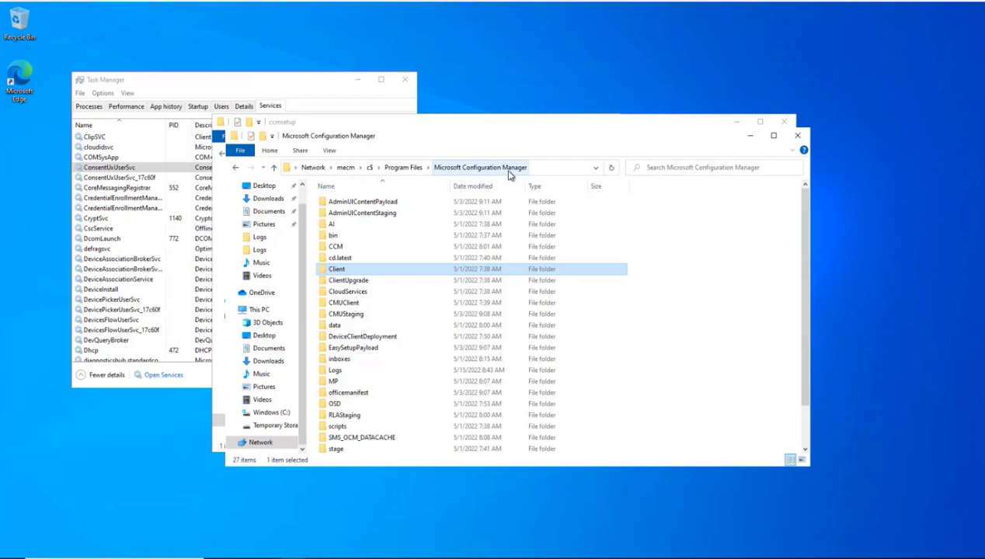
pyautogui.doubleClick(333, 269)
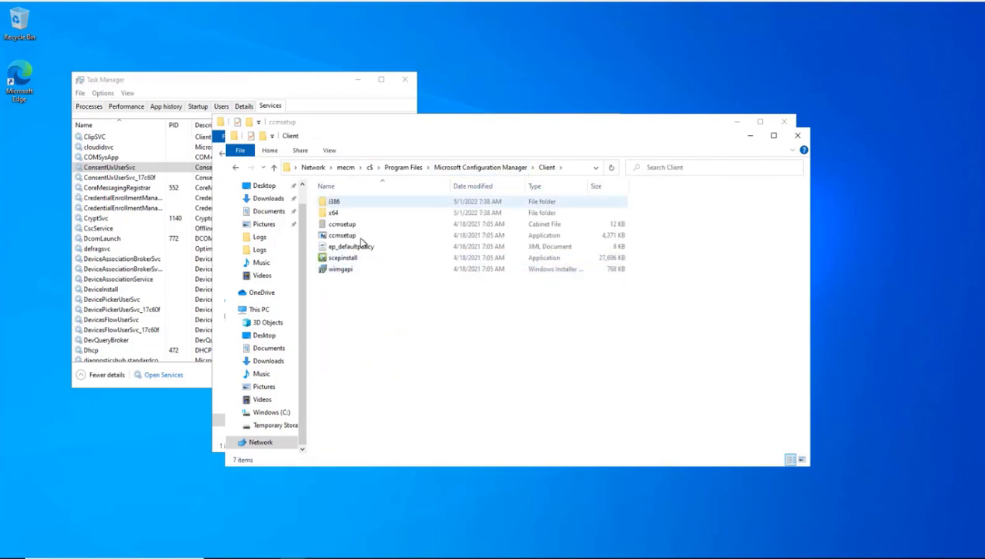
pyautogui.click(468, 168)
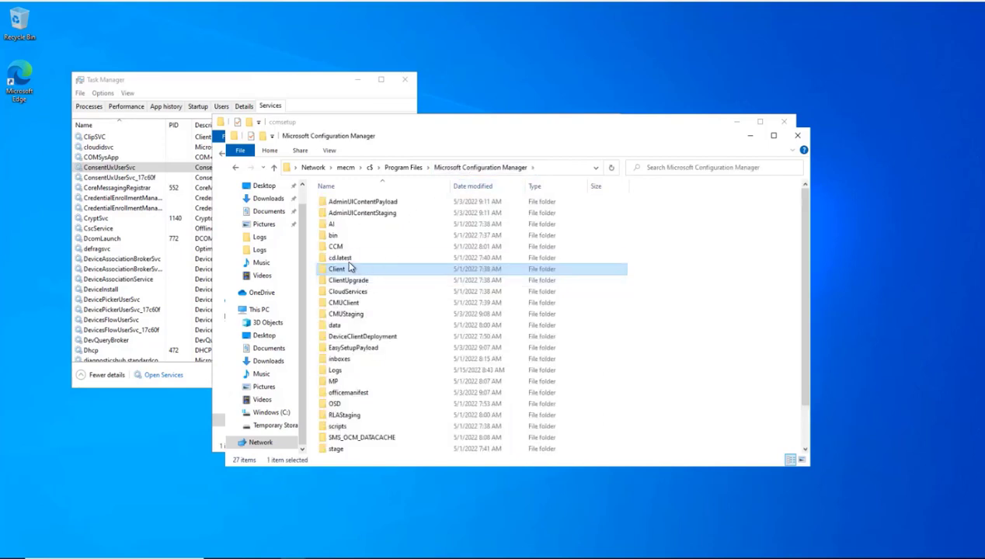
pyautogui.click(734, 123)
pyautogui.click(736, 121)
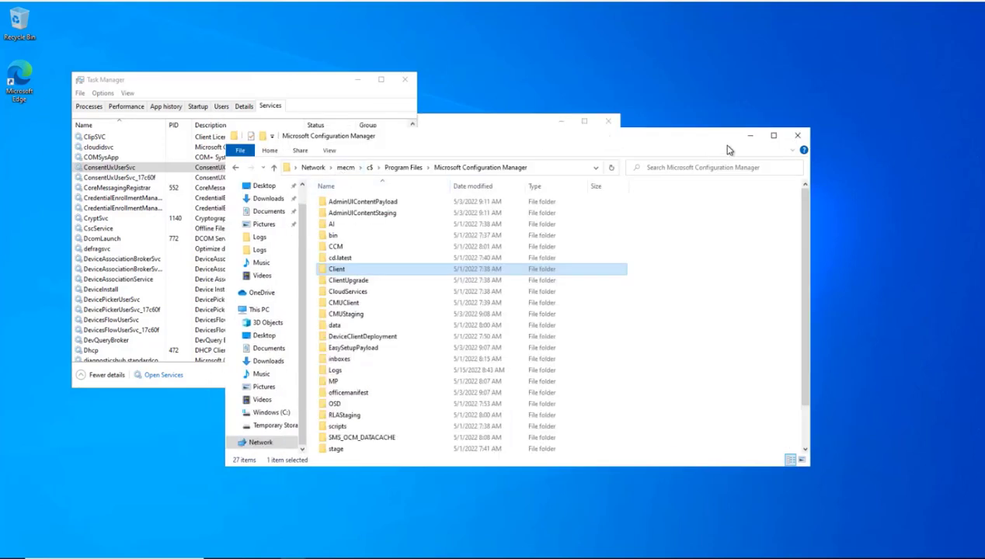
pyautogui.click(749, 135)
# Step: Paste the Client folder into the root of Windows (C:)
pyautogui.moveTo(291, 553)
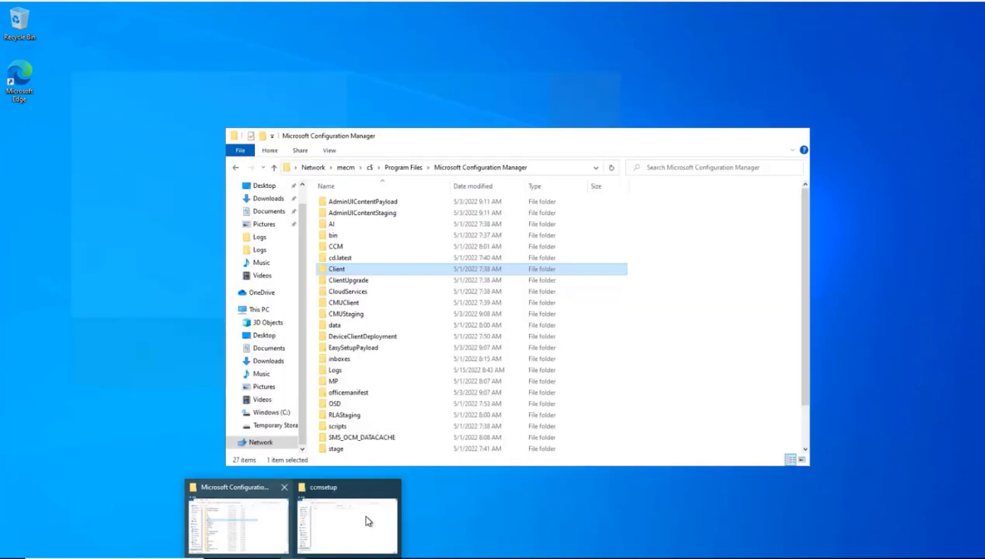
pyautogui.click(367, 519)
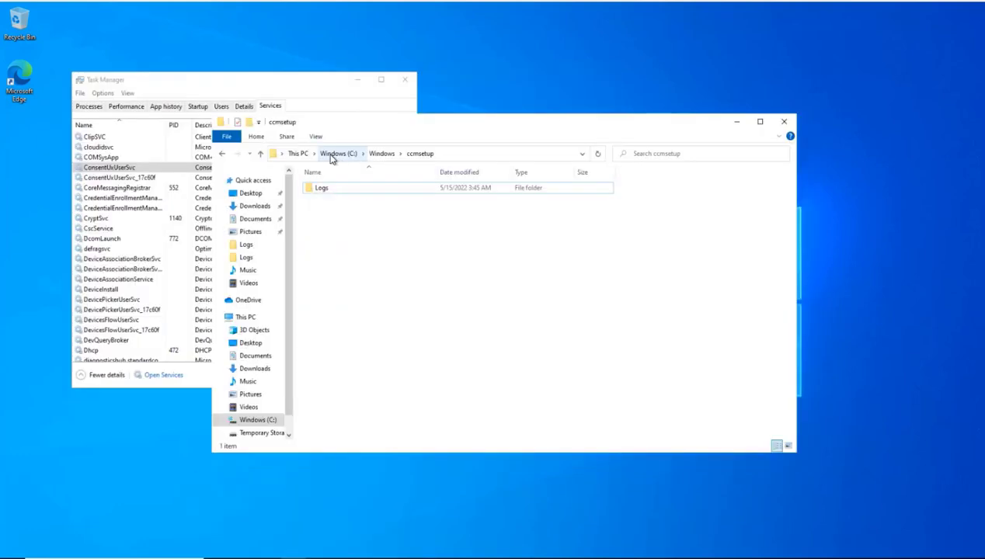
pyautogui.click(339, 154)
pyautogui.click(604, 367)
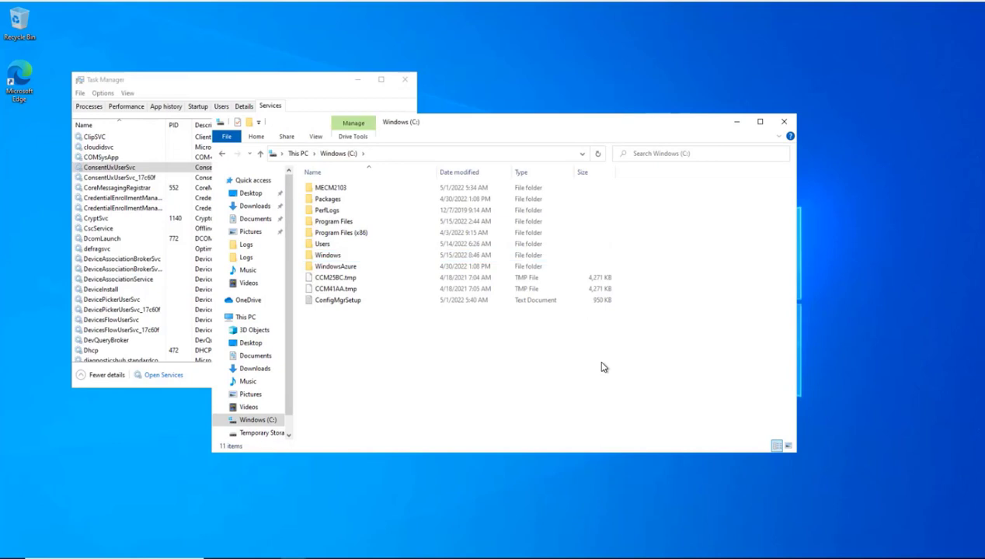
pyautogui.hotkey('ctrl', 'v')
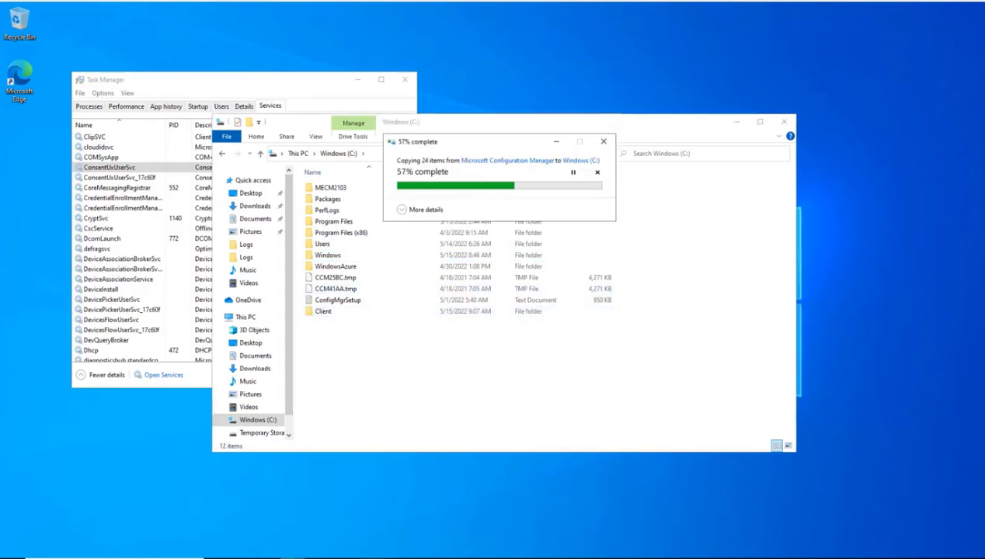
pyautogui.click(371, 550)
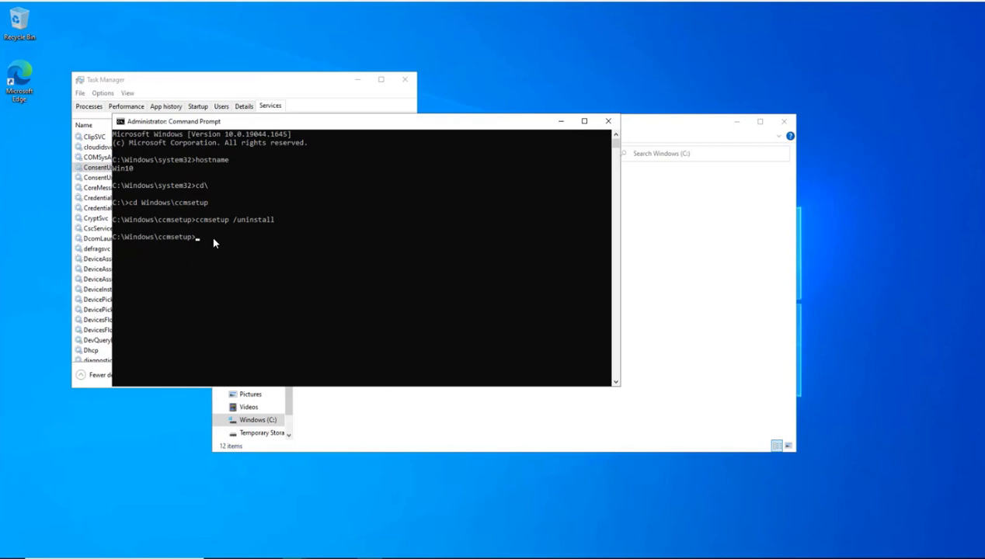
# Step: Change the administrator prompt to C:\Client and start typing the ccmsetup command
pyautogui.write('cd')
pyautogui.write('cd Client')
pyautogui.press('Return')
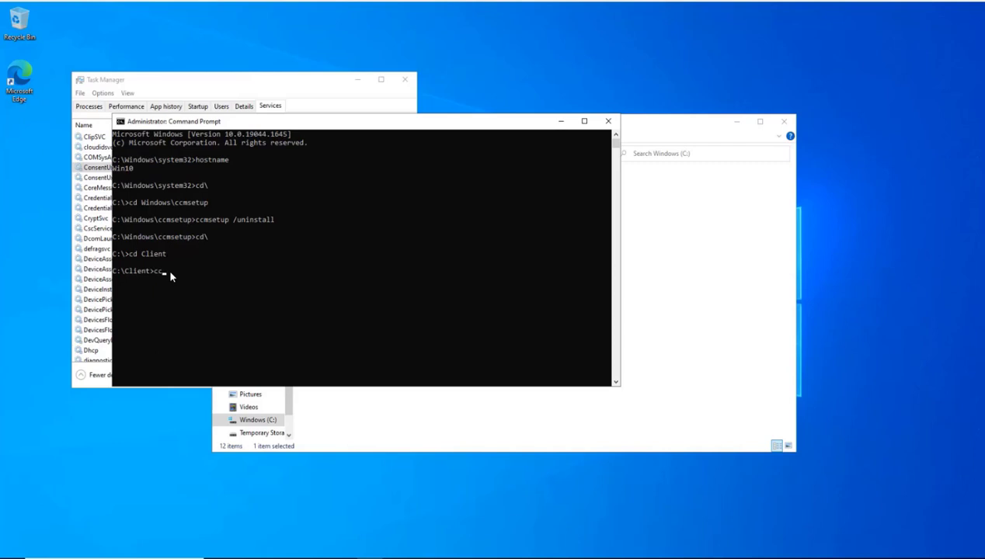
pyautogui.write('ccmsetup')
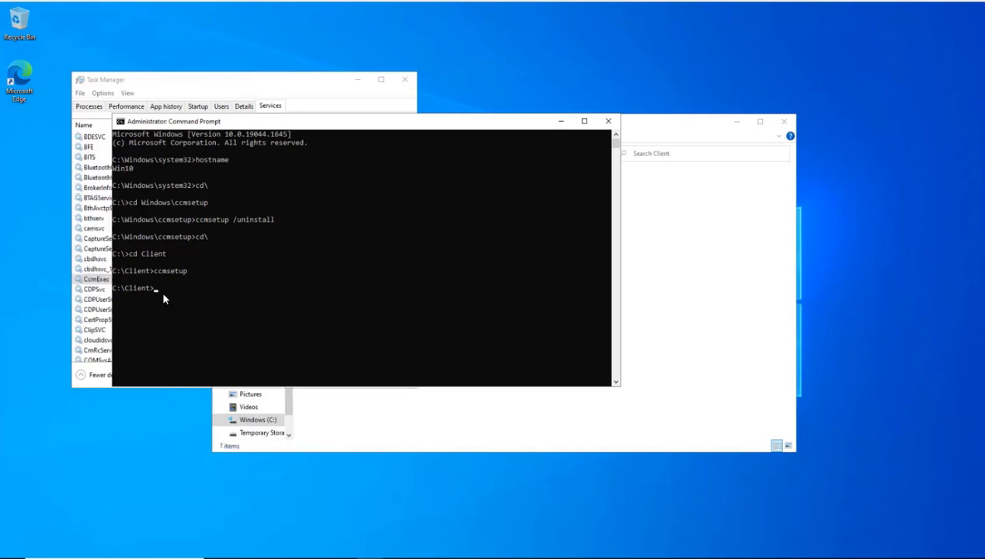
# Step: Open ccmsetup.log from C:\Windows\ccmsetup\Logs in Notepad
pyautogui.click(765, 248)
pyautogui.click(340, 155)
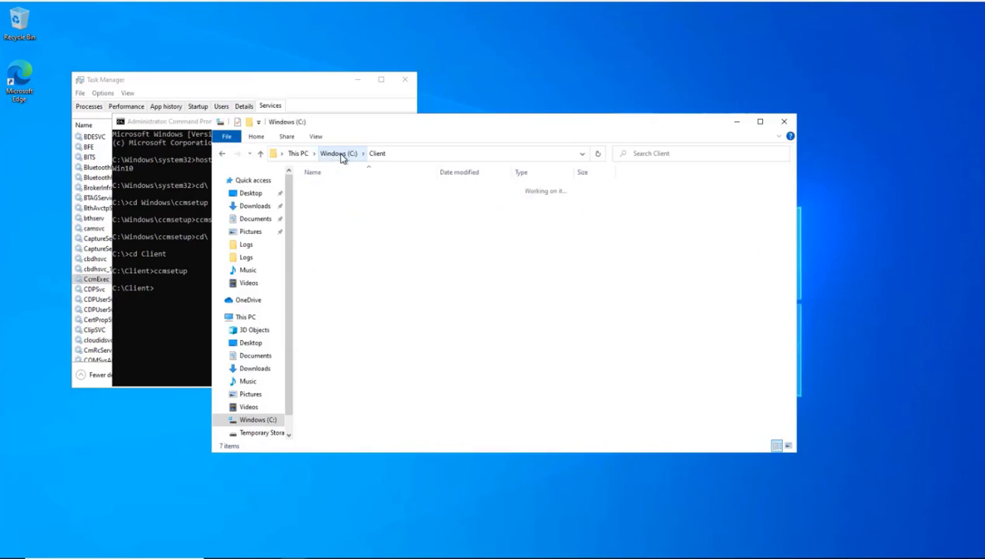
pyautogui.doubleClick(328, 267)
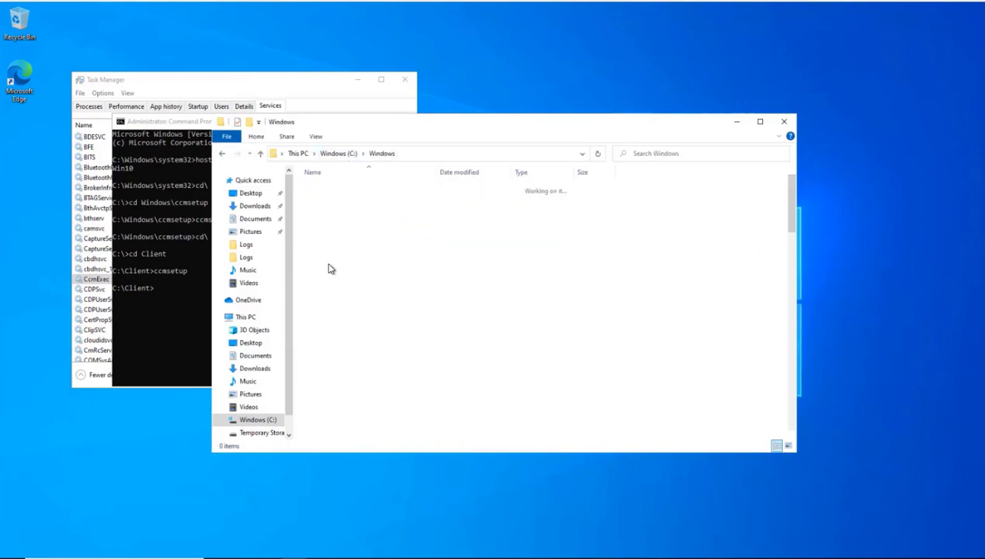
pyautogui.click(319, 313)
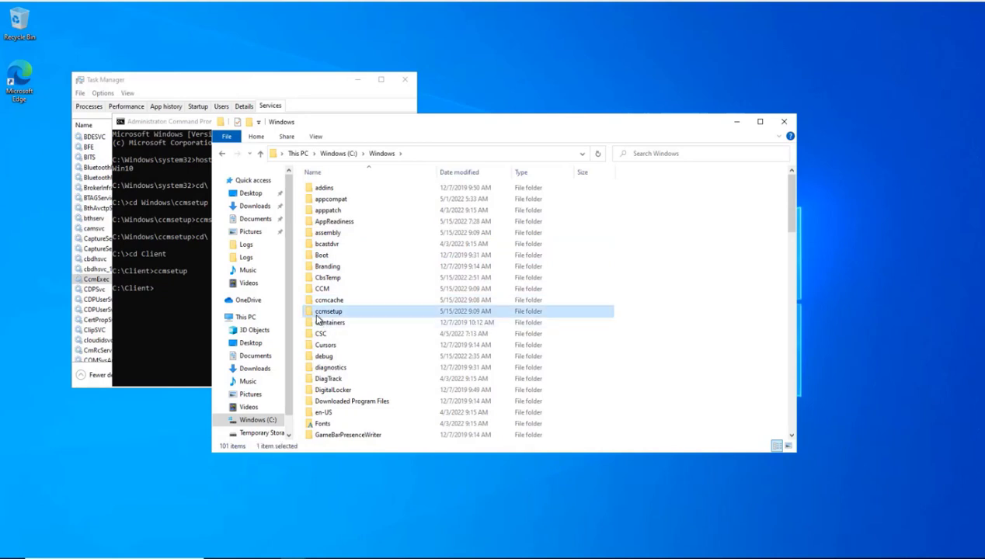
pyautogui.doubleClick(317, 312)
pyautogui.doubleClick(316, 211)
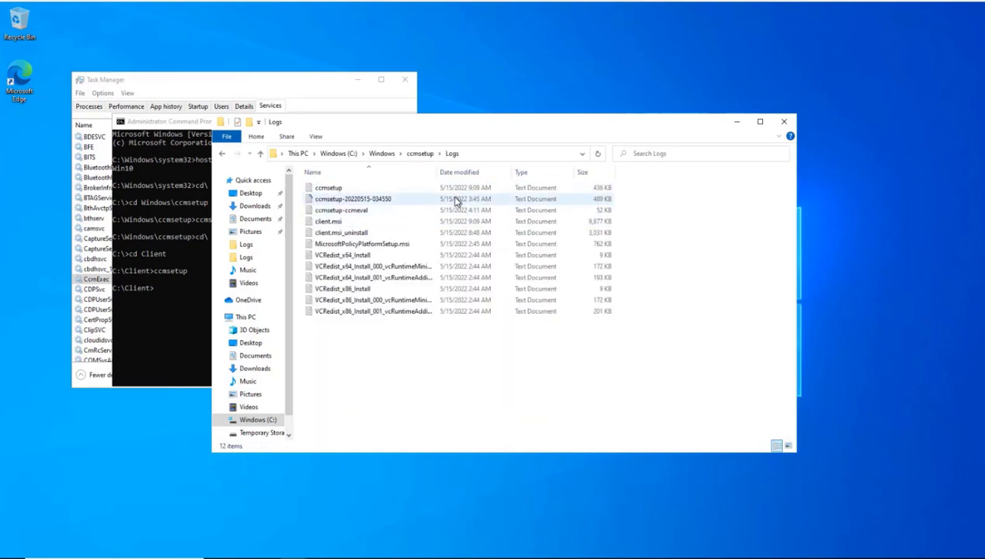
pyautogui.click(419, 154)
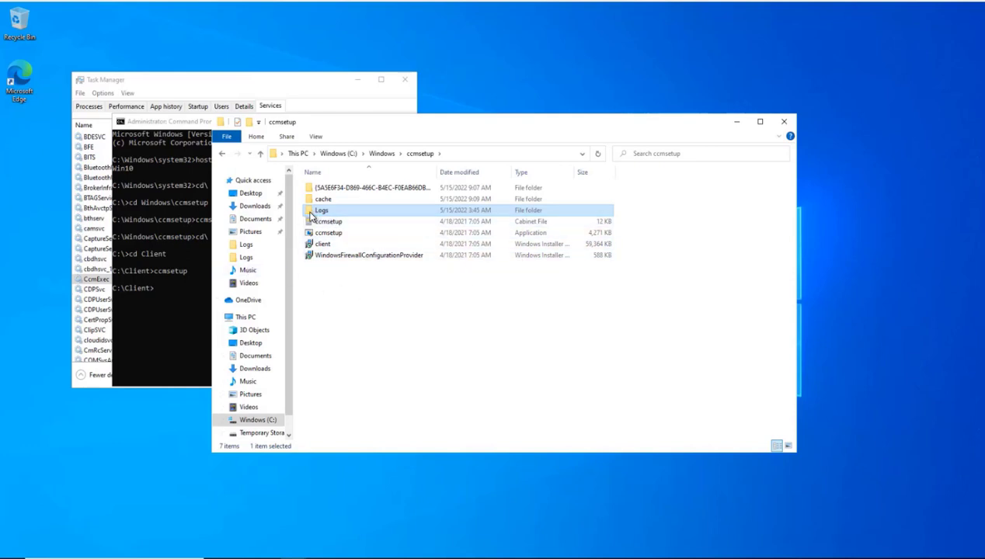
pyautogui.doubleClick(330, 211)
pyautogui.doubleClick(339, 190)
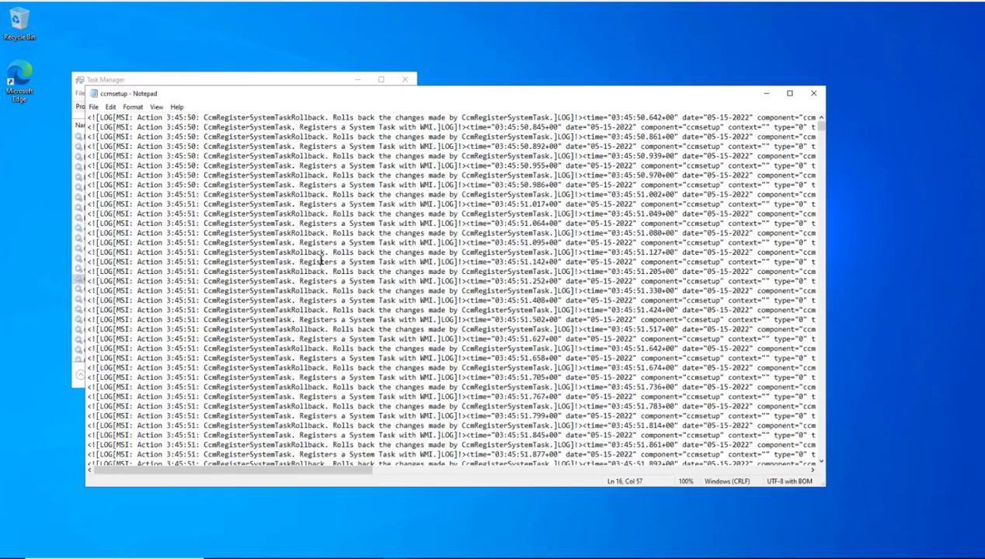
# Step: Highlight the final line showing setup exited with return code 0, then close the log
pyautogui.hotkey('ctrl', 'End')
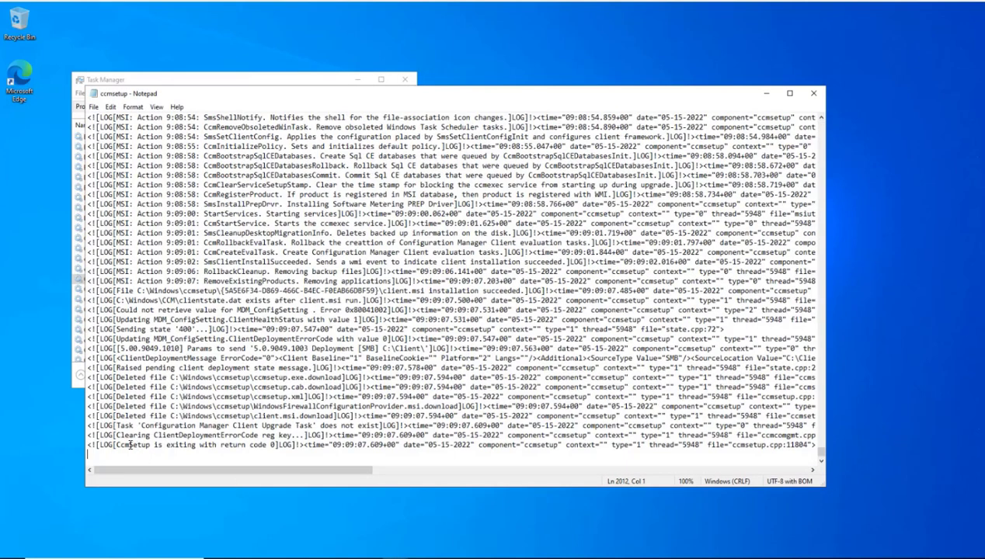
pyautogui.moveTo(117, 447); pyautogui.dragTo(277, 445)
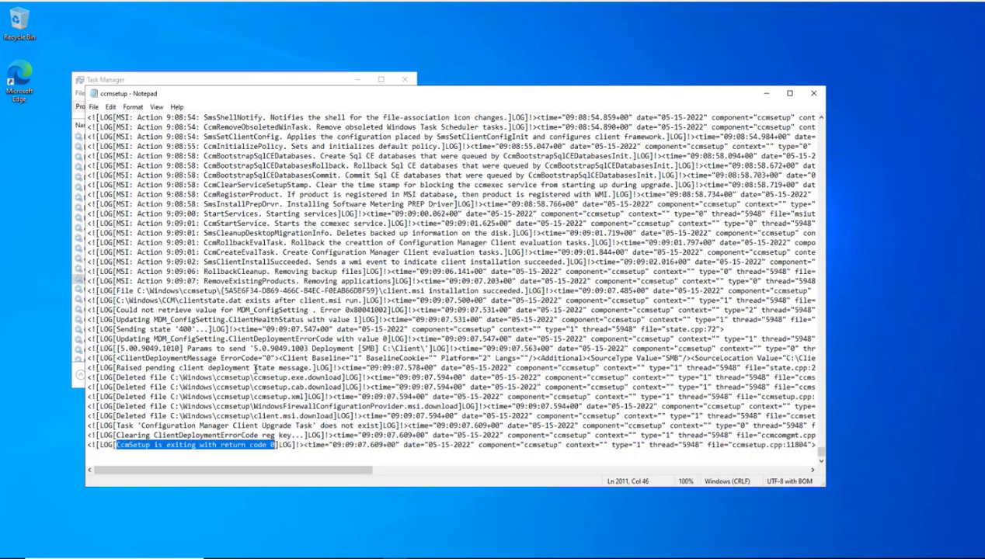
pyautogui.click(813, 94)
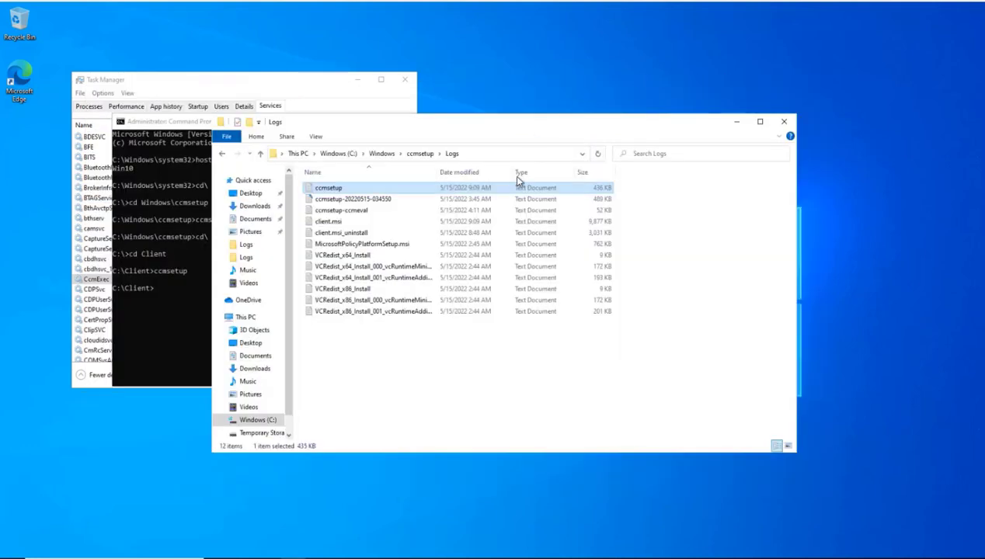
pyautogui.click(97, 261)
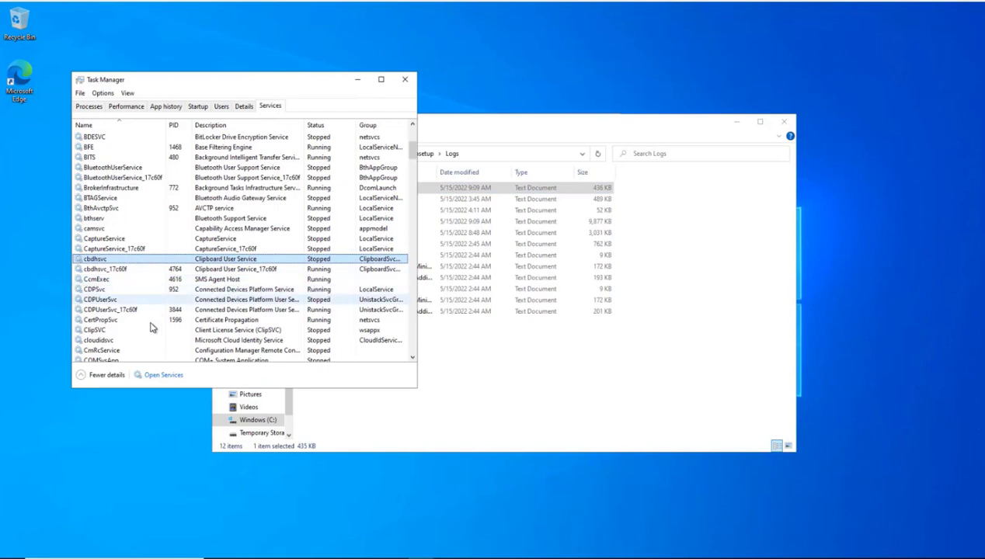
# Step: Open Control Panel's Configuration Manager applet and view its Actions tab
pyautogui.click(404, 79)
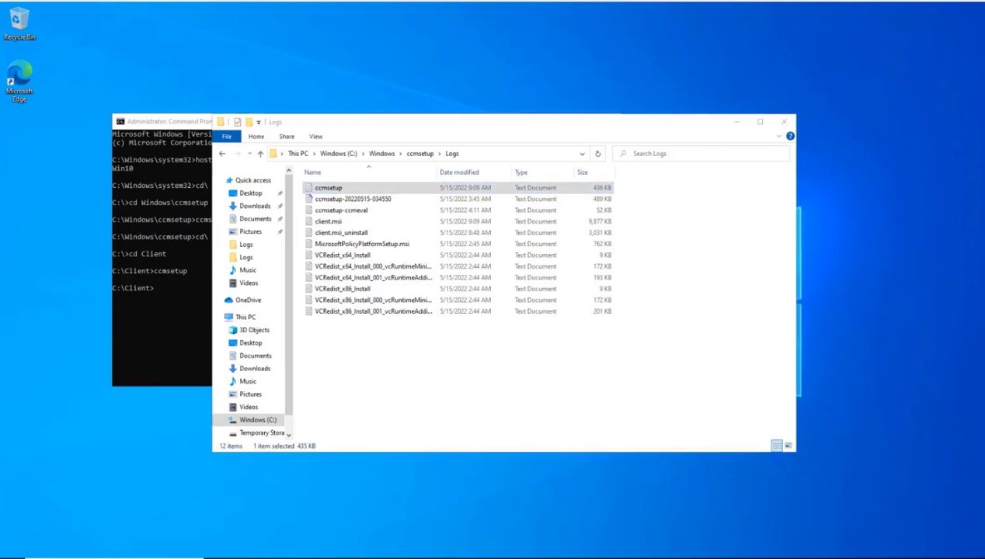
pyautogui.press('super')
pyautogui.write('contr')
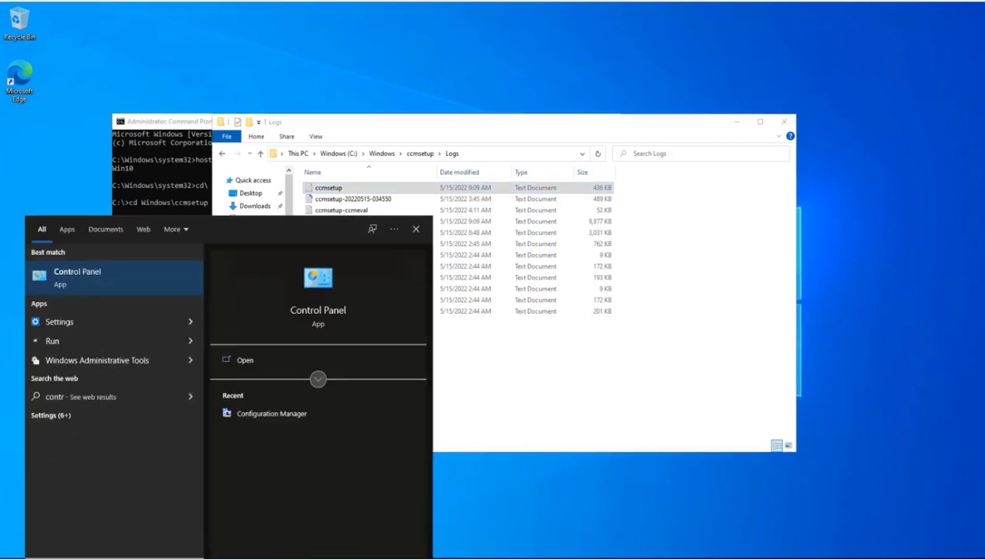
pyautogui.press('Return')
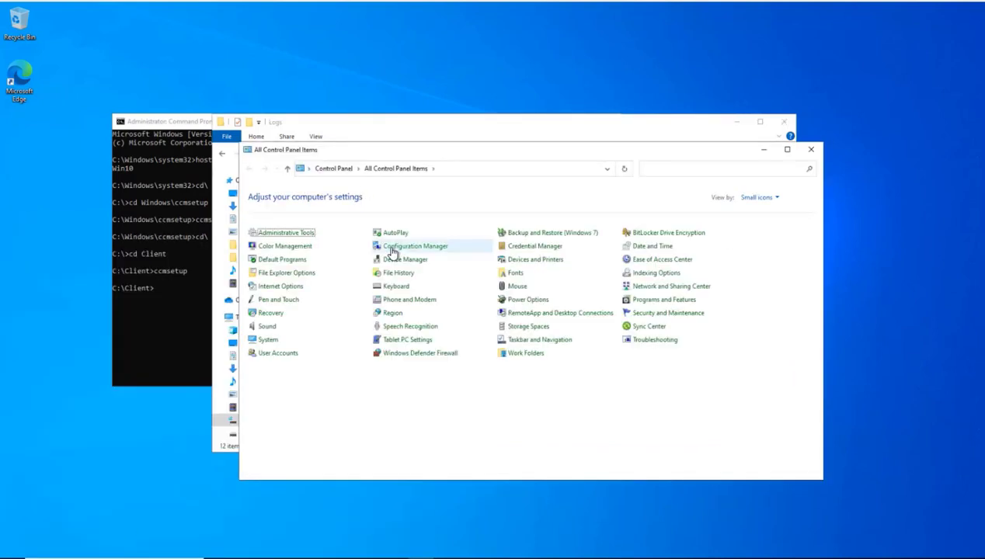
pyautogui.click(396, 246)
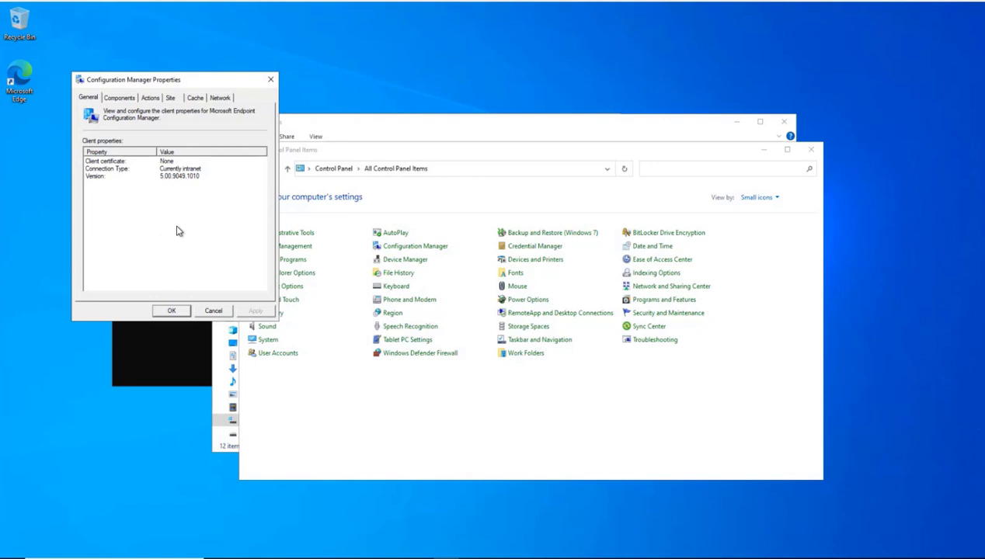
pyautogui.click(150, 99)
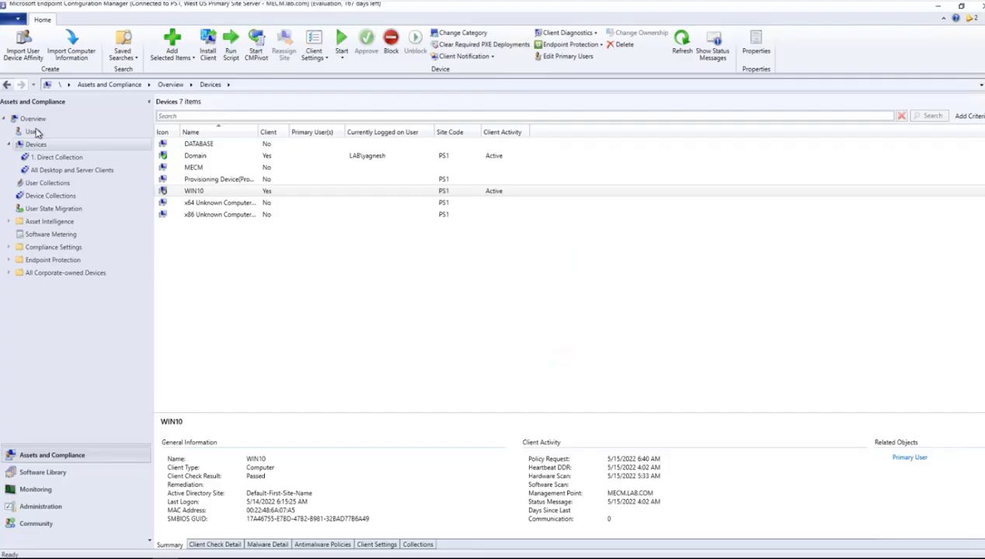
pyautogui.click(194, 191)
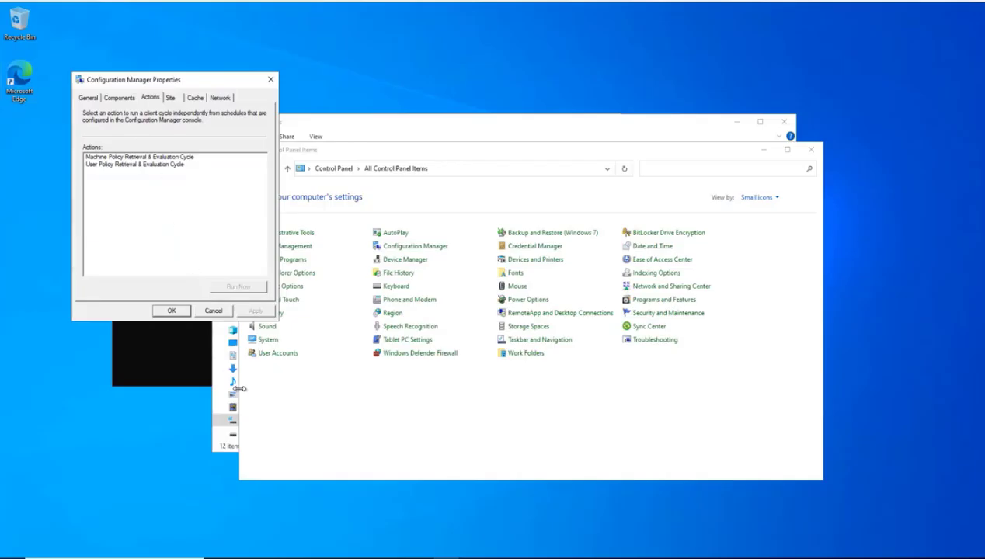
# Step: Enter c:\windows in the address bar, then browse into CCM\Logs
pyautogui.click(388, 153)
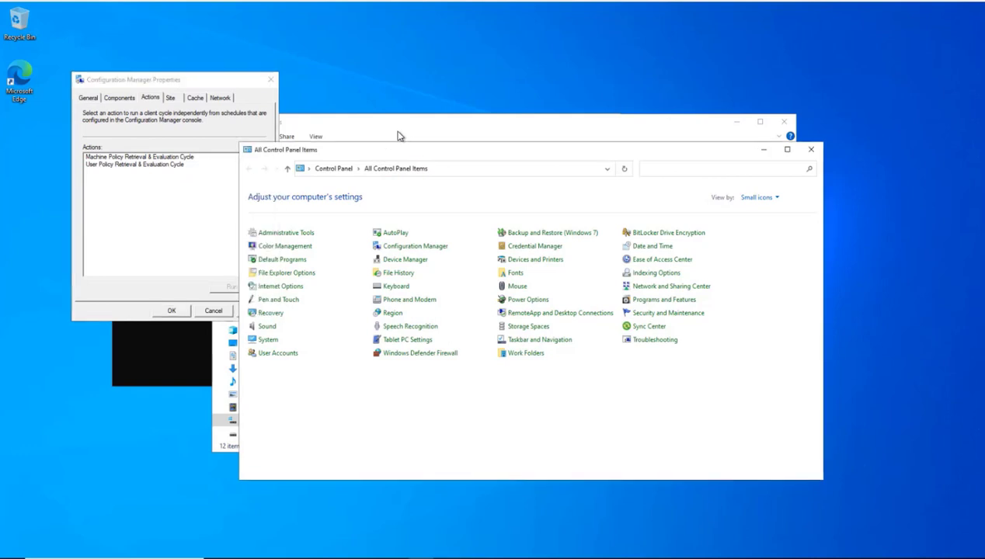
pyautogui.click(458, 170)
pyautogui.write('c:\\')
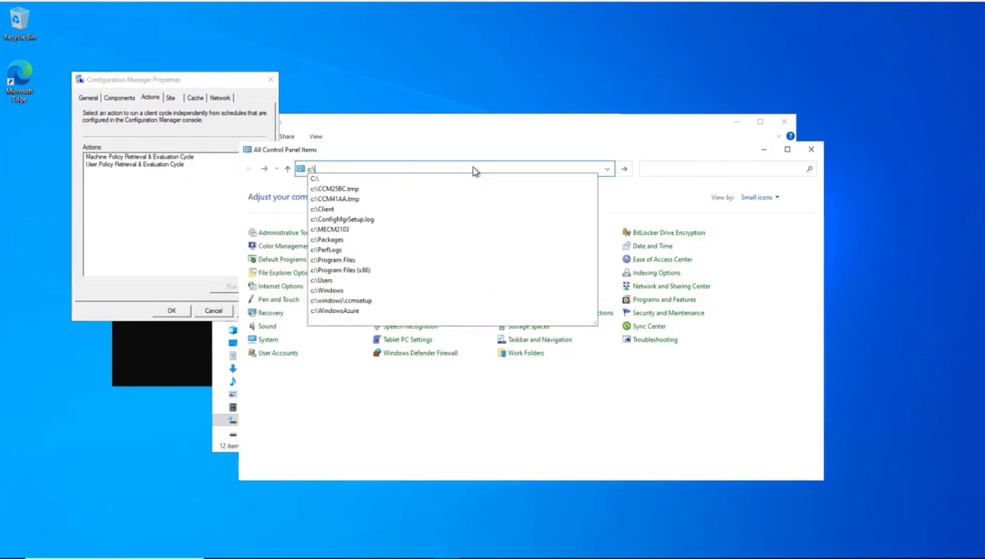
pyautogui.write('win')
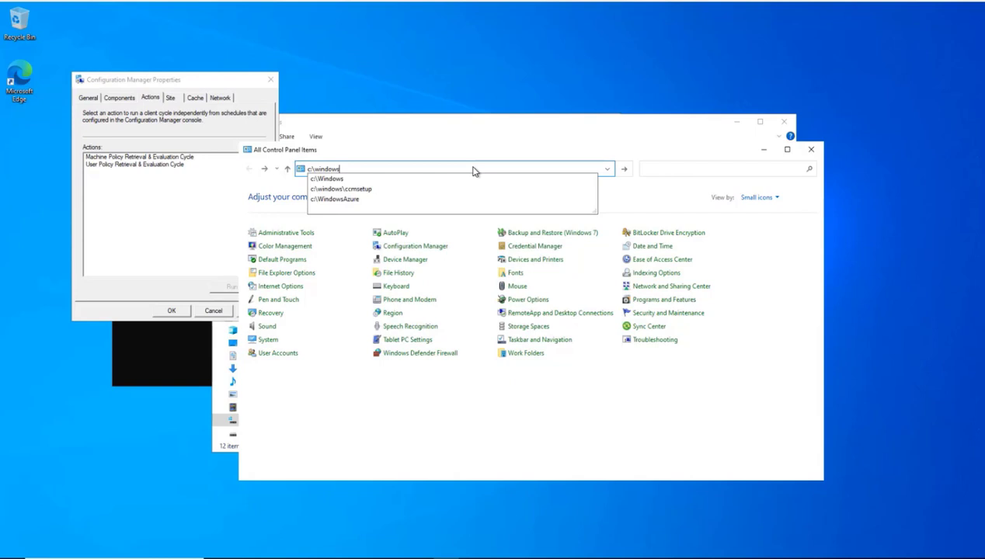
pyautogui.write('dows')
pyautogui.press('Return')
pyautogui.click(350, 316)
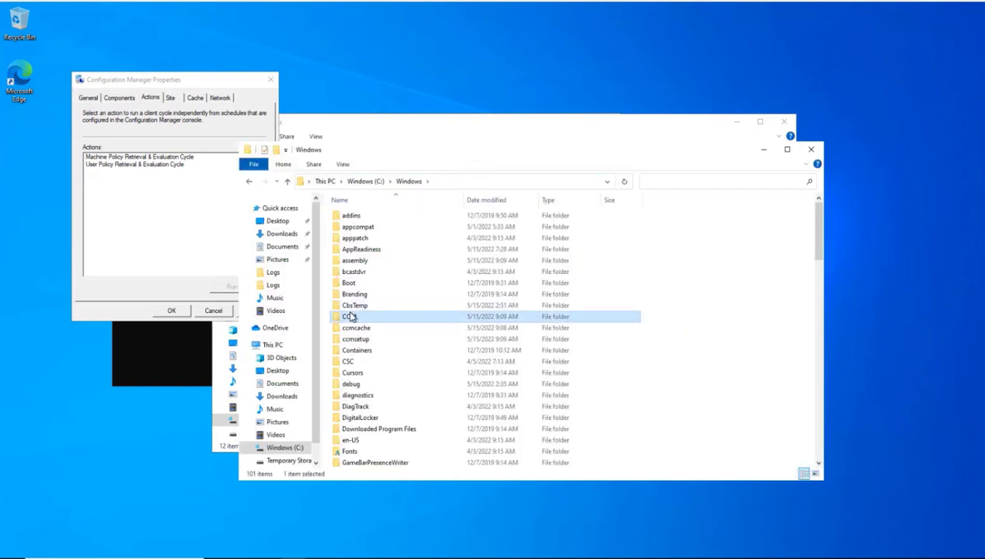
pyautogui.doubleClick(349, 316)
pyautogui.click(348, 293)
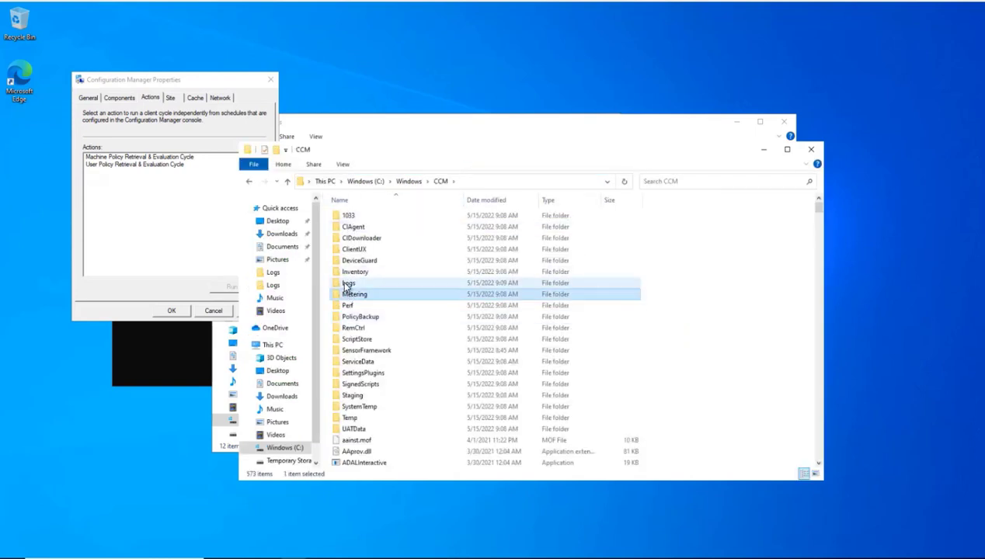
pyautogui.doubleClick(347, 283)
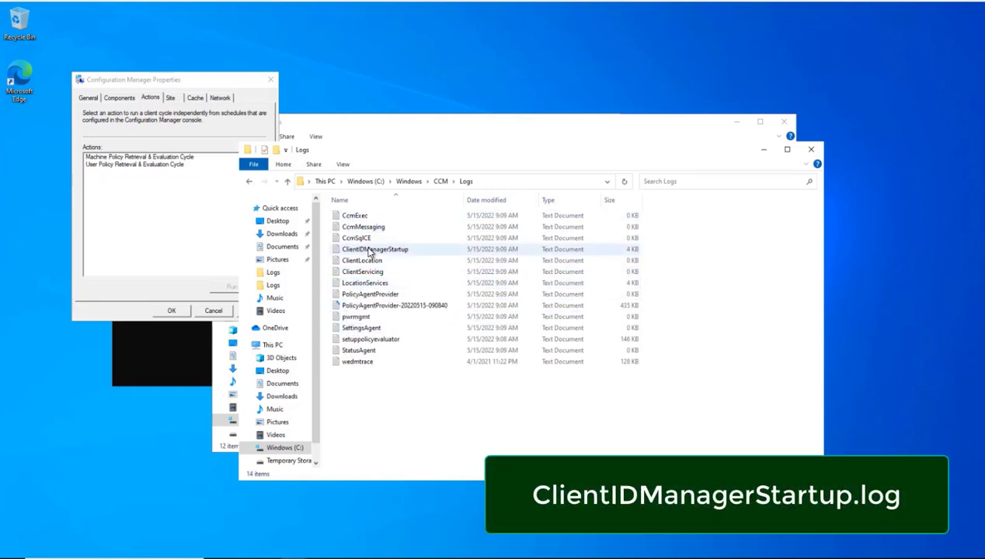
pyautogui.doubleClick(372, 250)
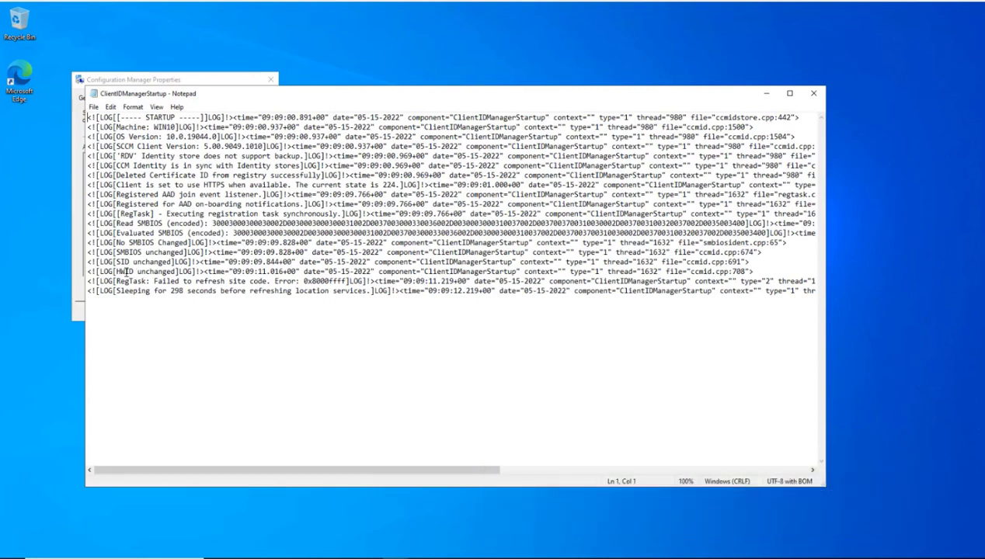
pyautogui.moveTo(120, 281); pyautogui.dragTo(340, 285)
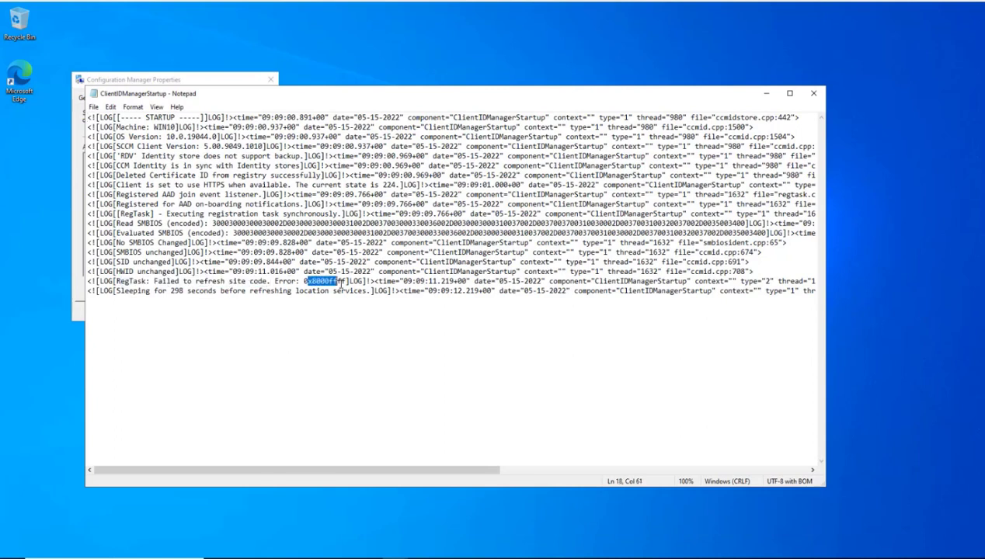
pyautogui.click(812, 93)
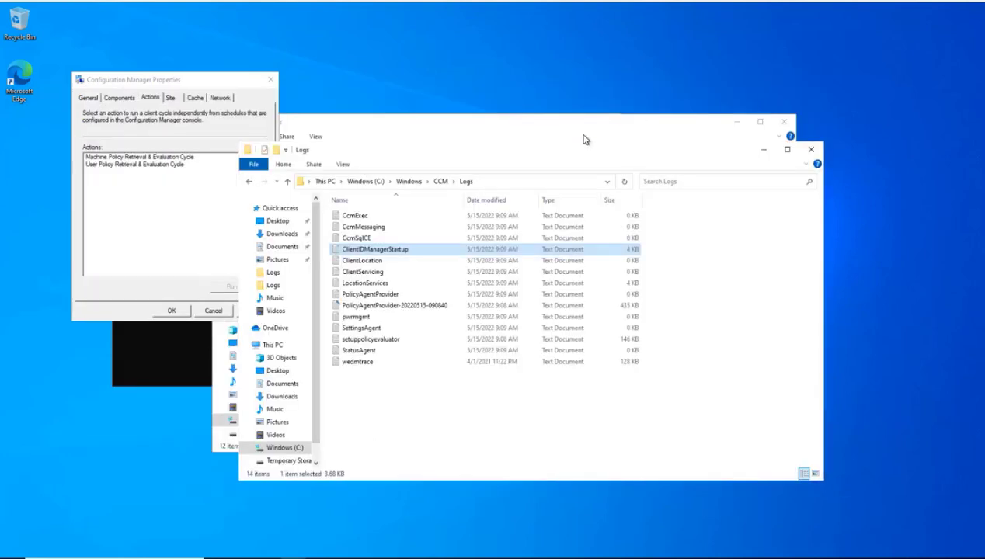
pyautogui.rightClick(362, 254)
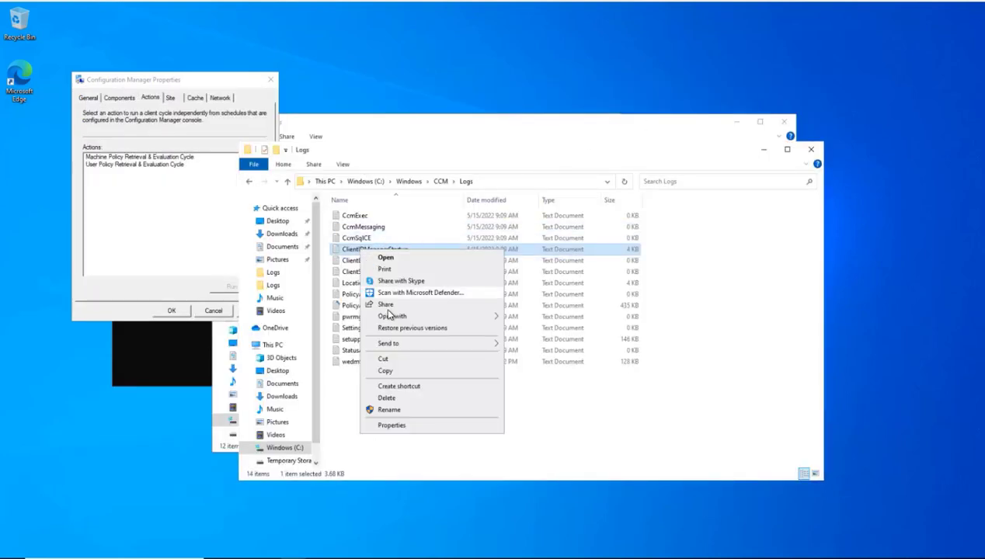
pyautogui.moveTo(391, 317)
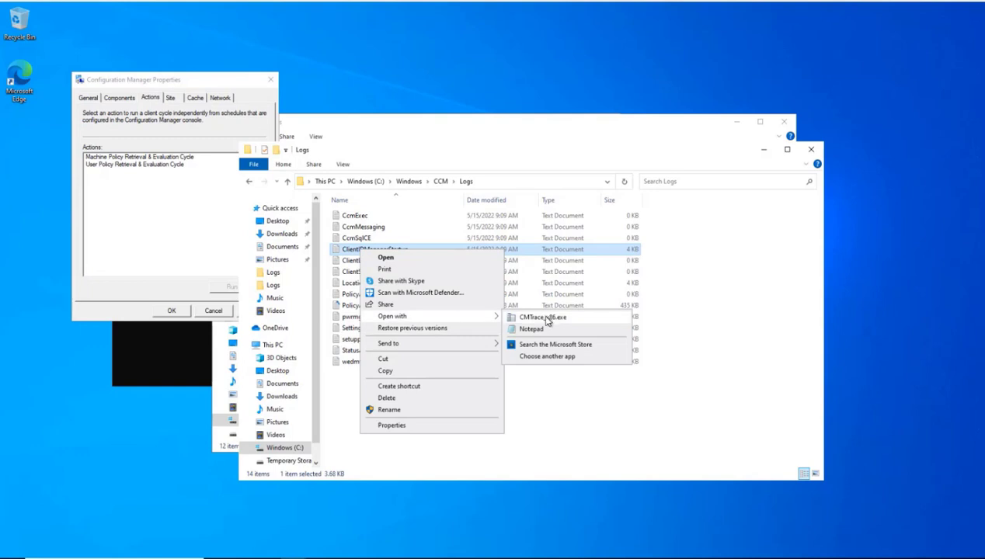
pyautogui.click(541, 317)
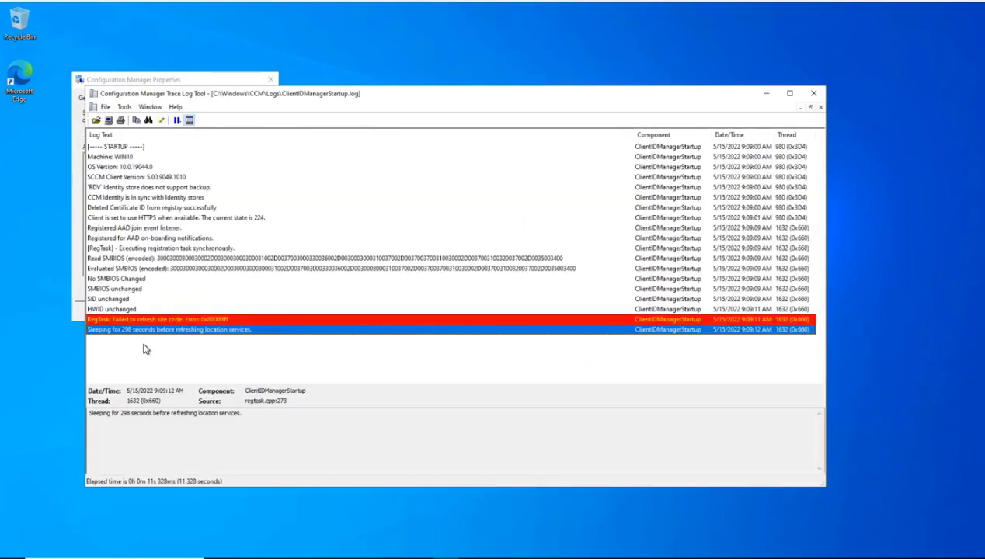
pyautogui.click(215, 320)
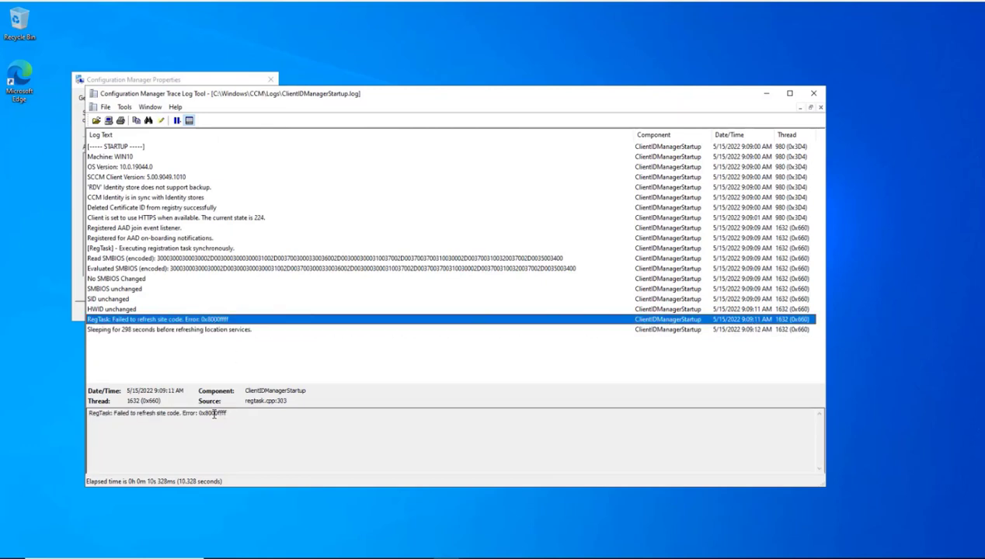
pyautogui.moveTo(229, 413); pyautogui.dragTo(201, 415)
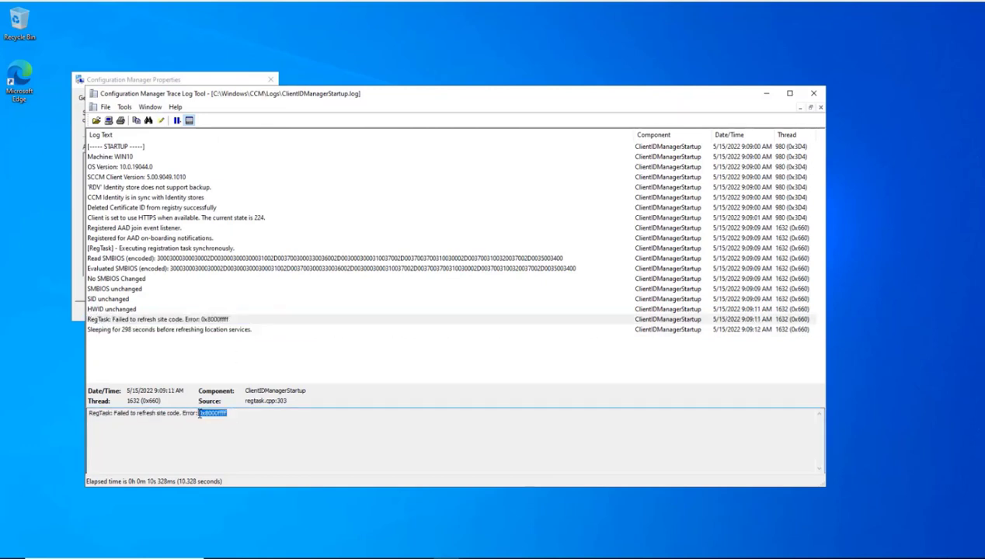
pyautogui.hotkey('ctrl', 'l')
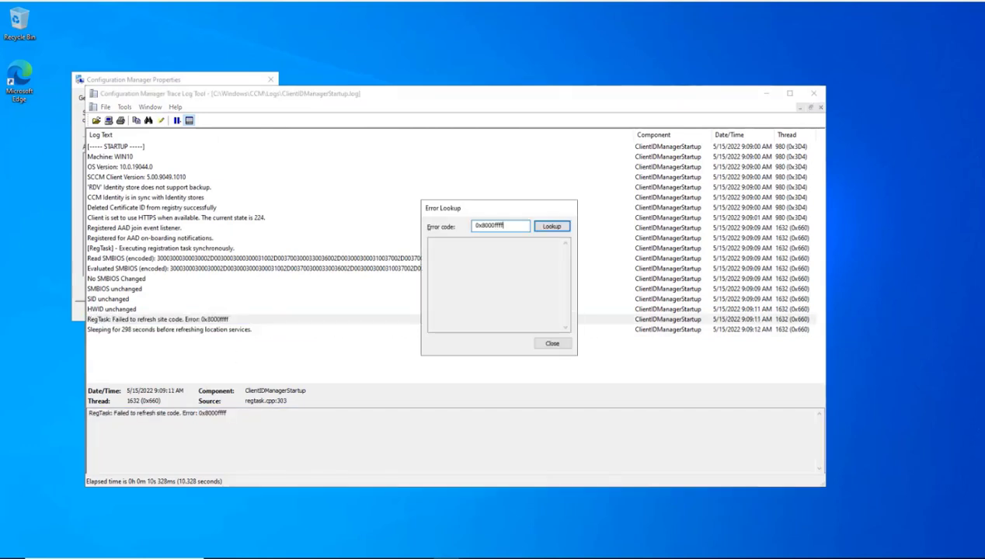
pyautogui.press('Return')
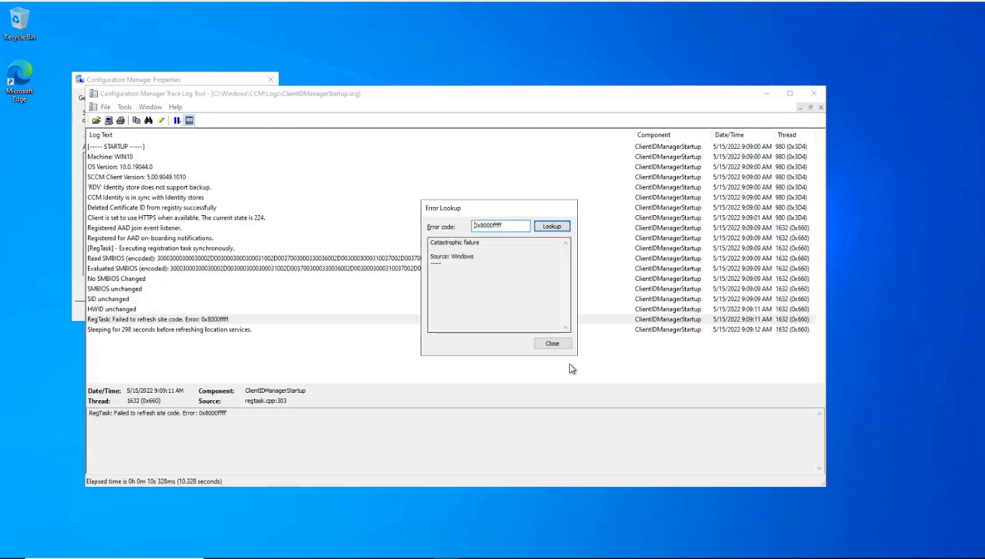
pyautogui.click(552, 343)
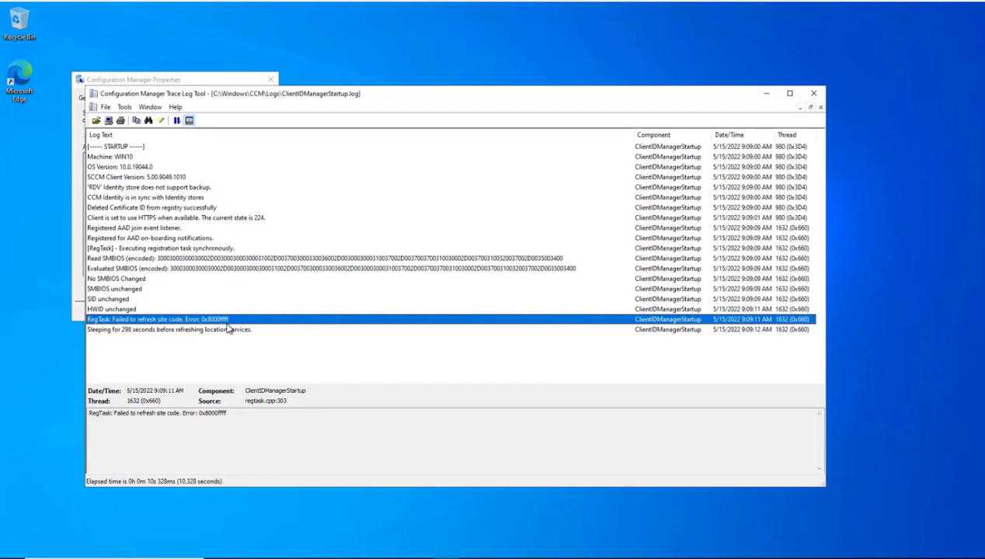
pyautogui.click(766, 94)
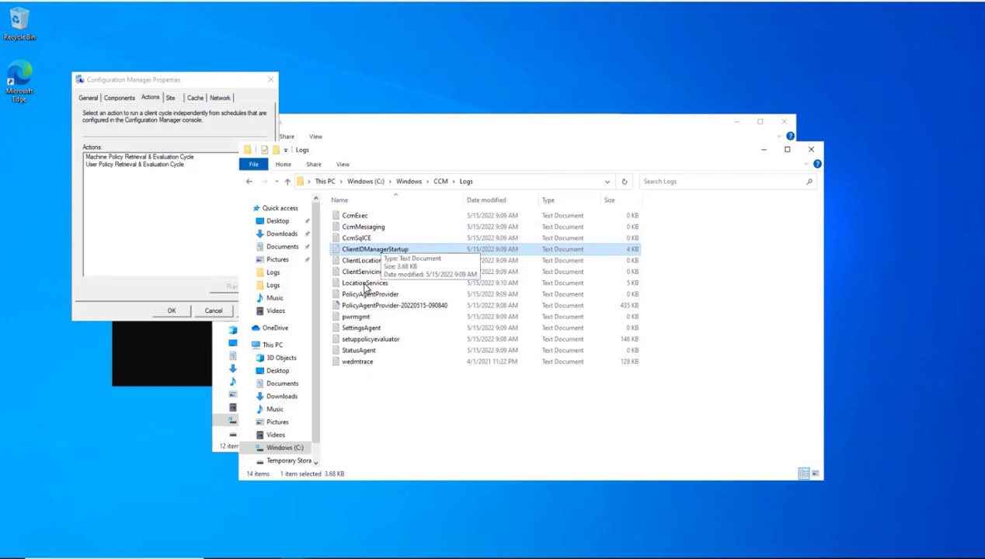
# Step: Open LocationServices.log with CMTrace_x86.exe through Open with
pyautogui.click(363, 284)
pyautogui.rightClick(359, 284)
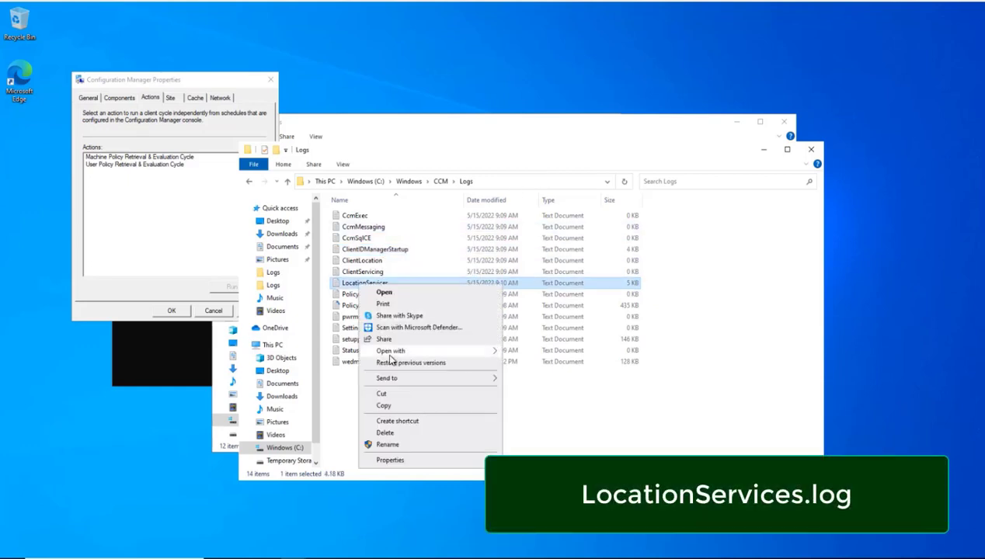
pyautogui.moveTo(388, 349)
pyautogui.click(565, 352)
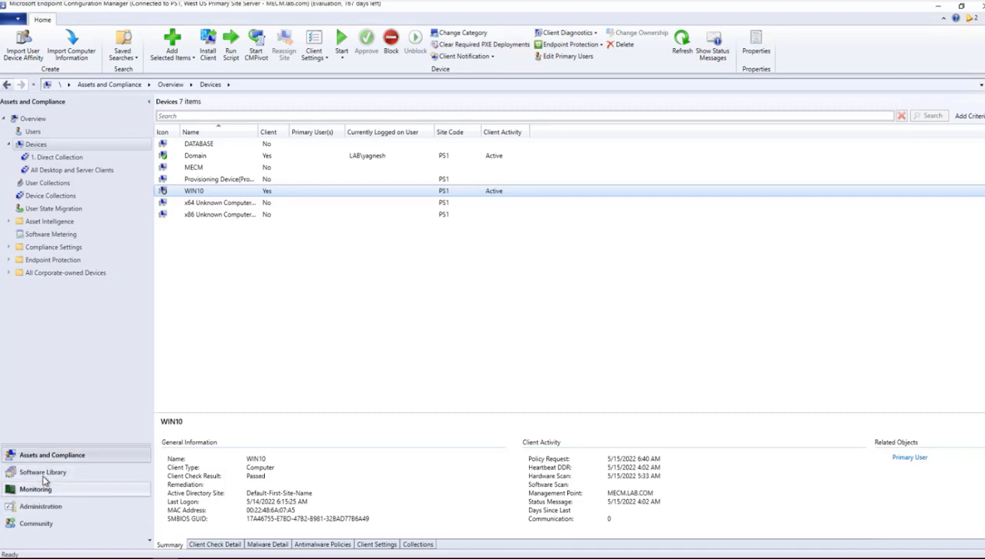
# Step: Open the 10.0.0.1-10.0.0.10 boundary's properties and check the client's IP with ipconfig
pyautogui.click(44, 505)
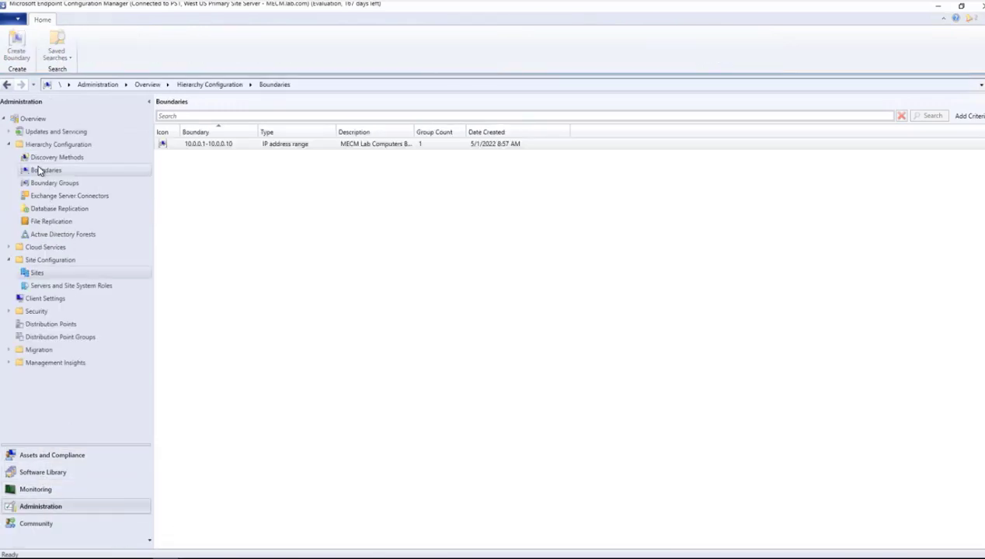
pyautogui.click(207, 145)
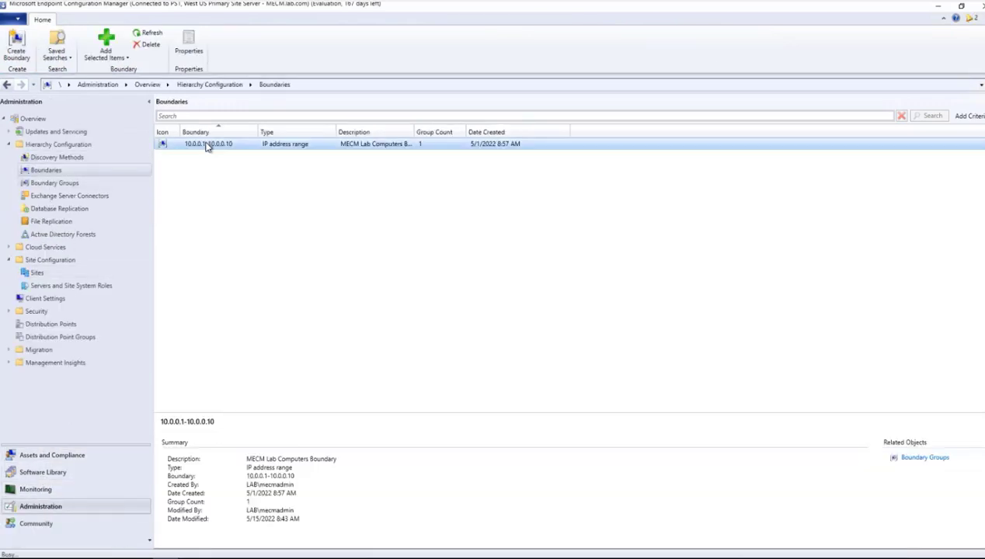
pyautogui.doubleClick(207, 144)
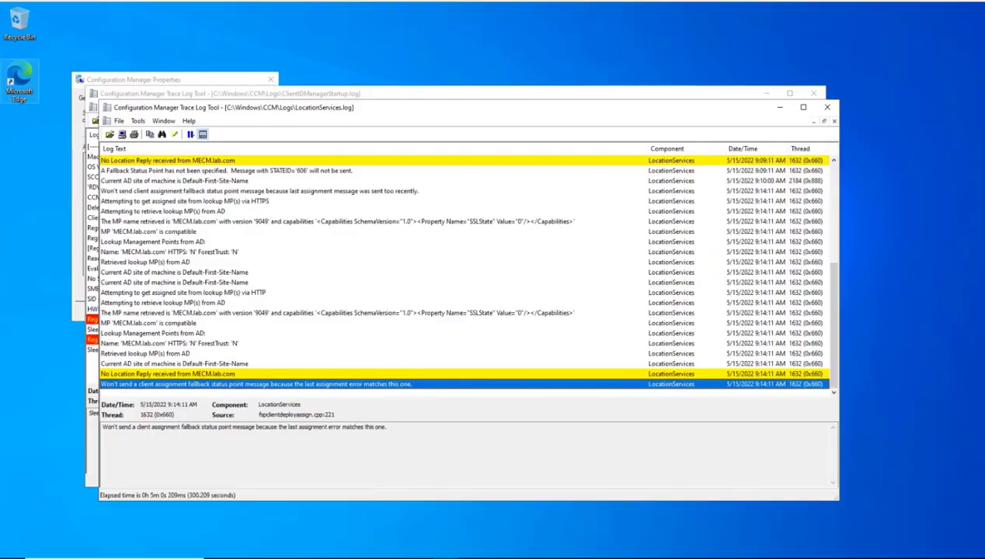
pyautogui.click(362, 553)
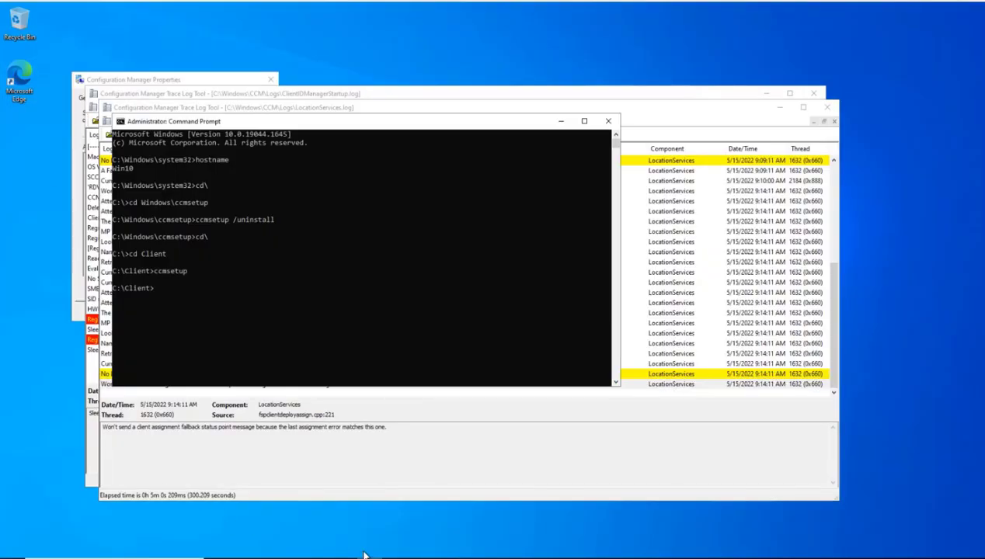
pyautogui.write('ipconfig')
pyautogui.press('Return')
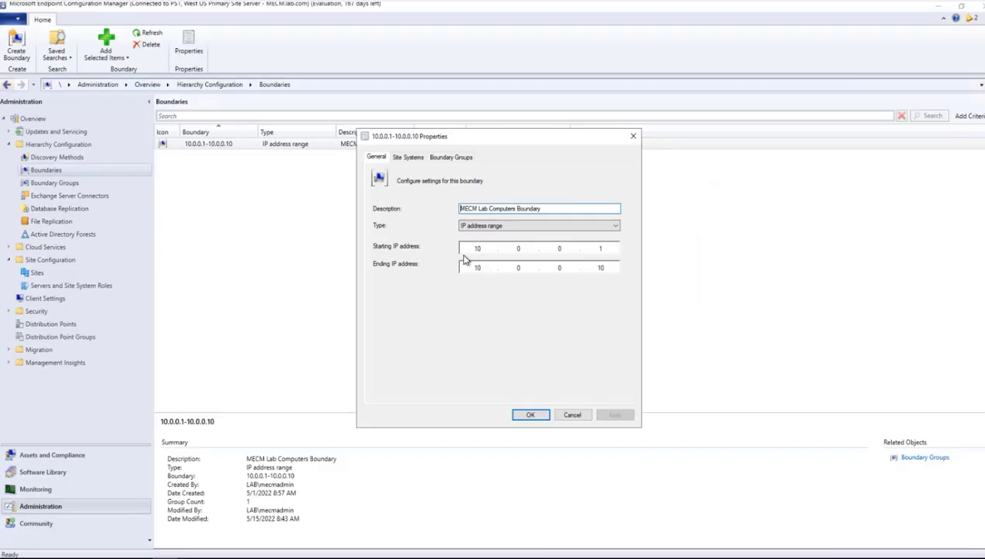
# Step: Change the boundary's ending IP address to 10.0.0.100 and apply it
pyautogui.click(605, 269)
pyautogui.write('0')
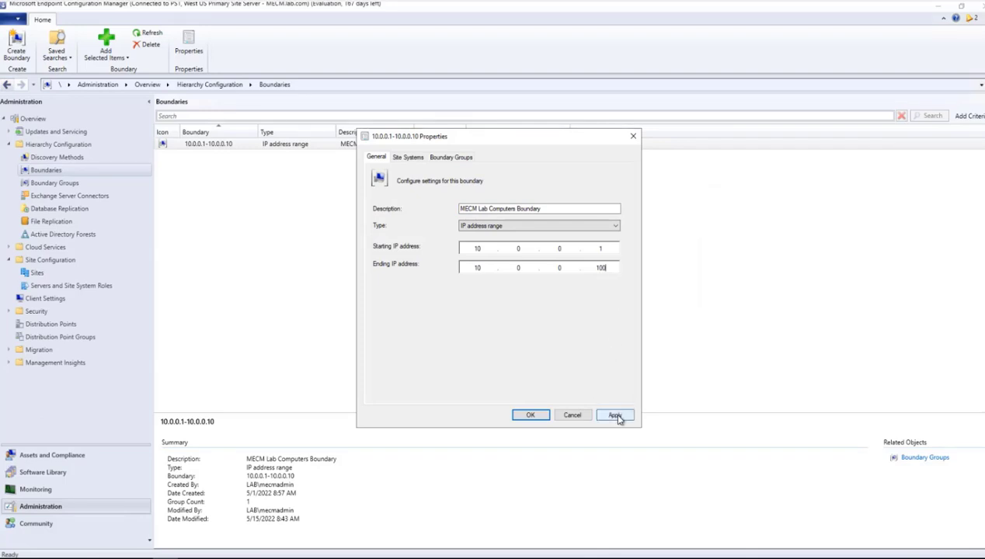
pyautogui.click(614, 414)
pyautogui.click(528, 415)
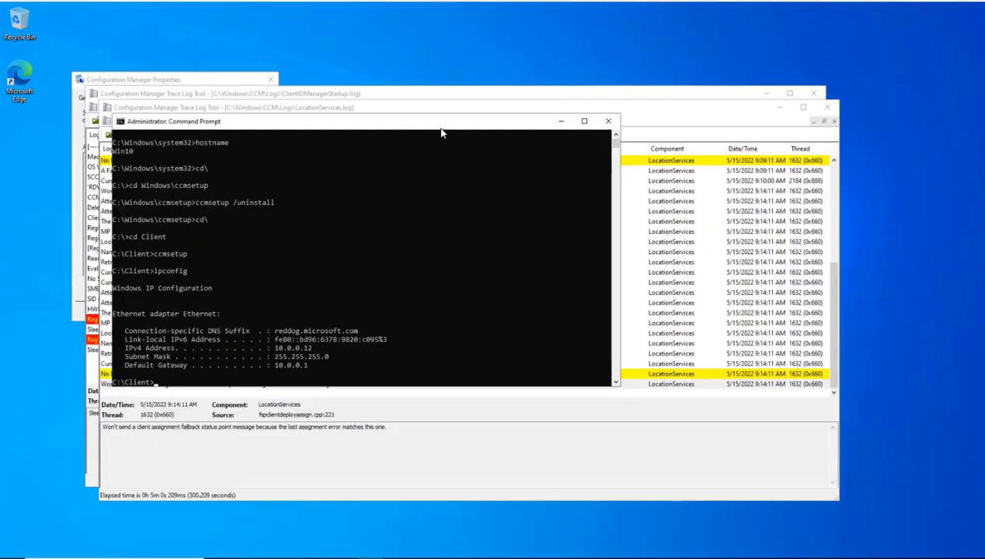
# Step: Compare the No Location Reply log line with ipconfig's 10.0.0.12, then bring up ClientIDManagerStartup.log
pyautogui.click(107, 374)
pyautogui.click(143, 375)
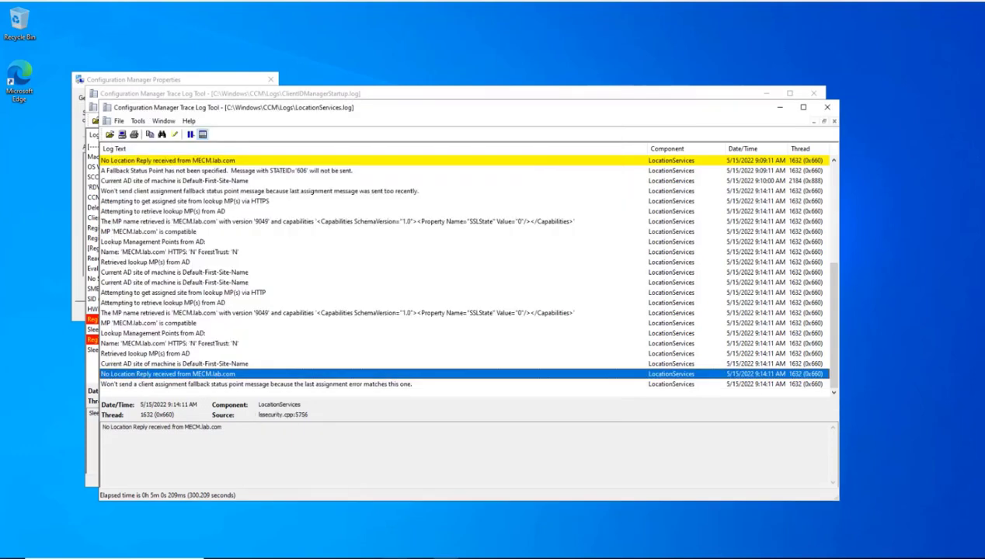
pyautogui.hotkey('alt', 'Tab')
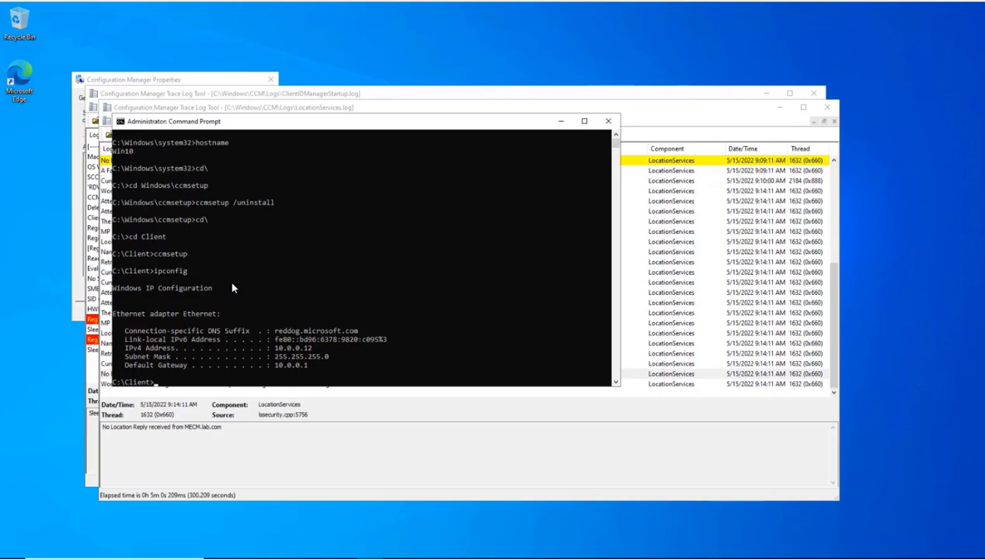
pyautogui.moveTo(189, 122); pyautogui.dragTo(466, 122)
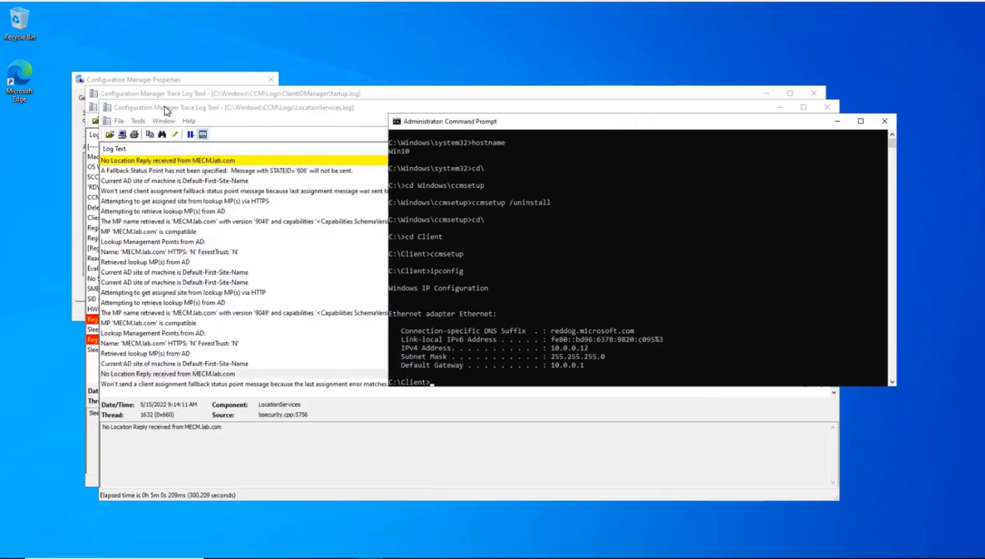
pyautogui.click(292, 95)
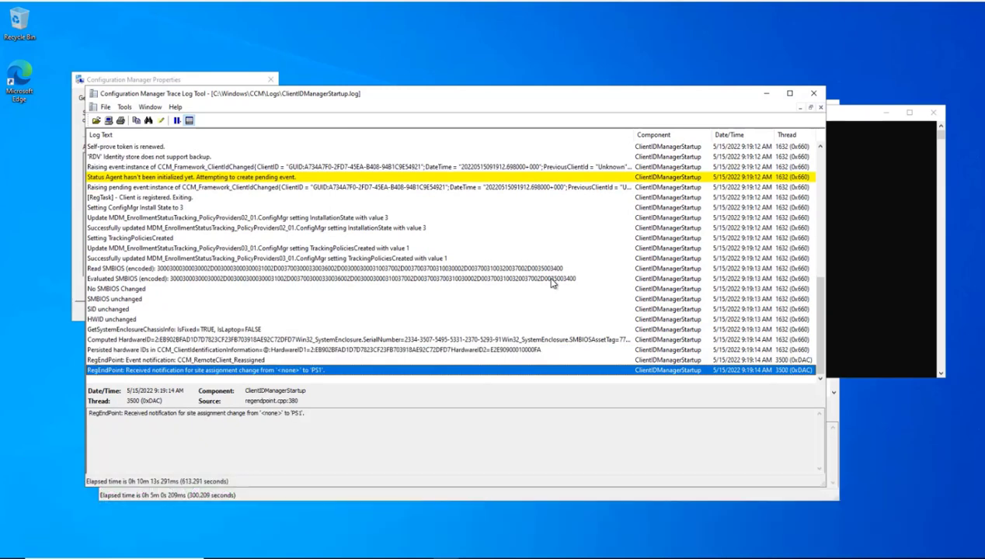
# Step: Browse the Explorer window from the ccmsetup Logs folder to C:\Windows\CCM\Logs
pyautogui.click(292, 555)
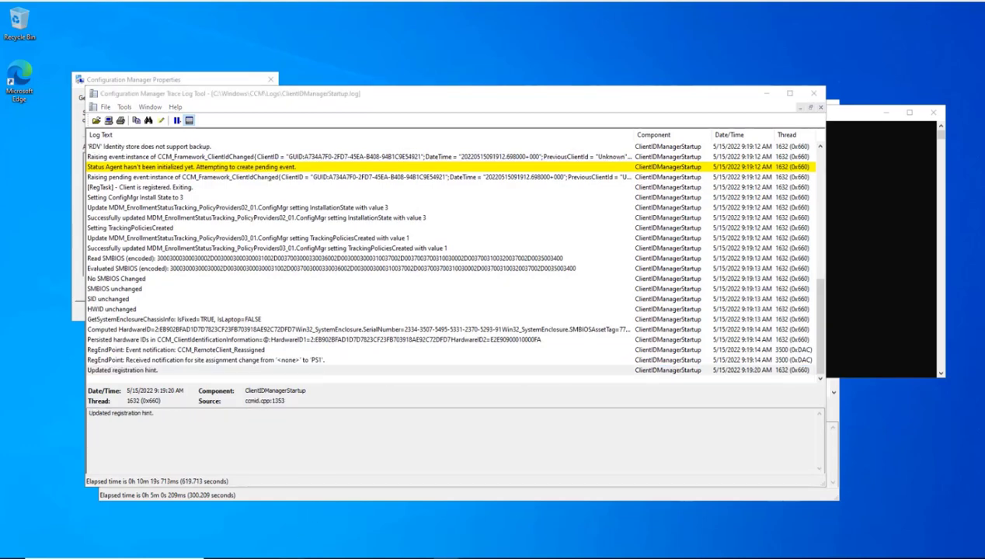
pyautogui.click(291, 531)
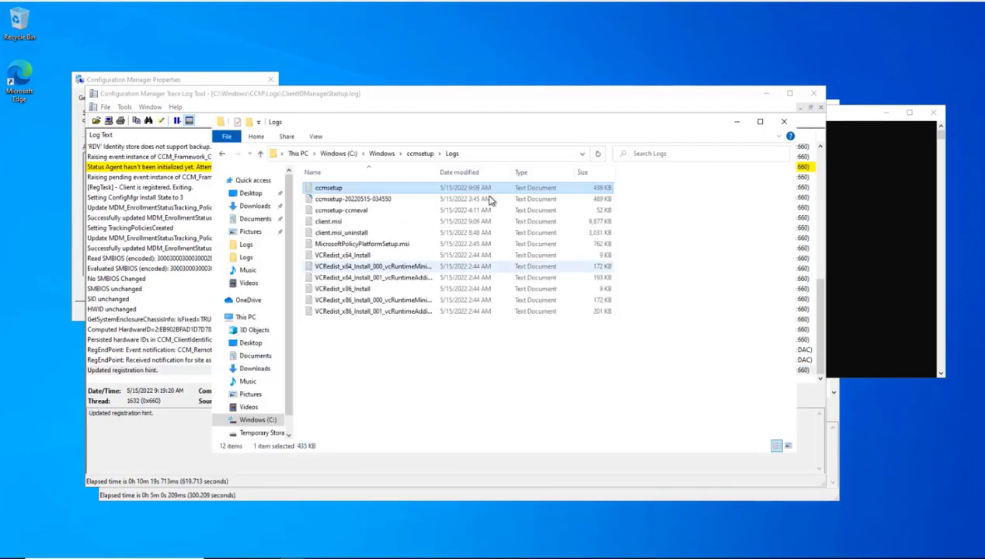
pyautogui.click(380, 155)
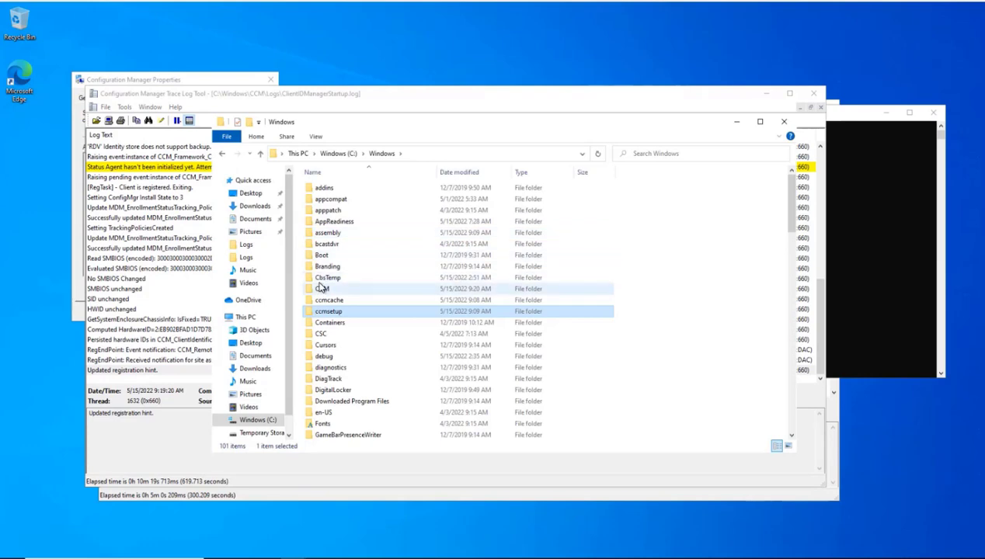
pyautogui.doubleClick(323, 287)
pyautogui.click(318, 258)
pyautogui.doubleClick(318, 260)
pyautogui.scroll(-15, 325, 285)
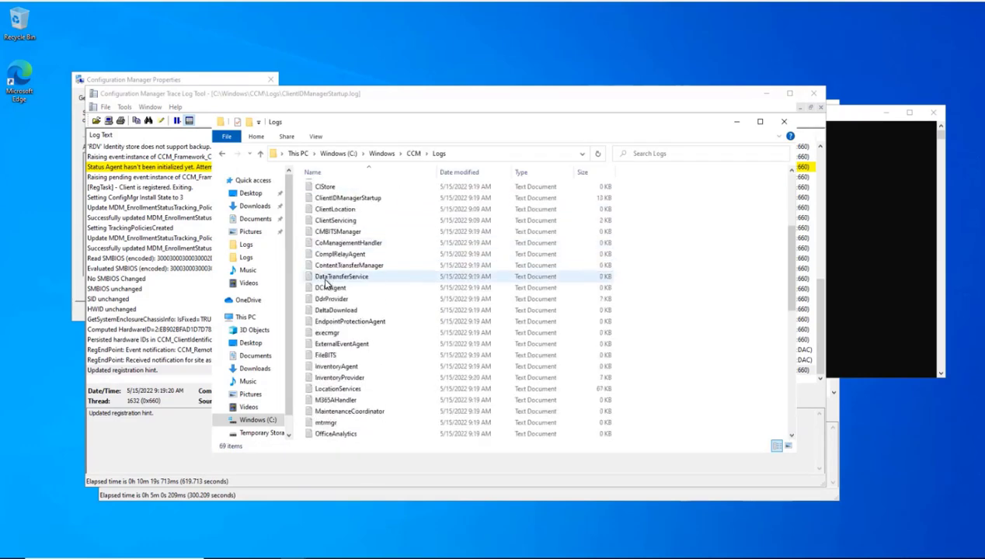
pyautogui.scroll(14, 325, 285)
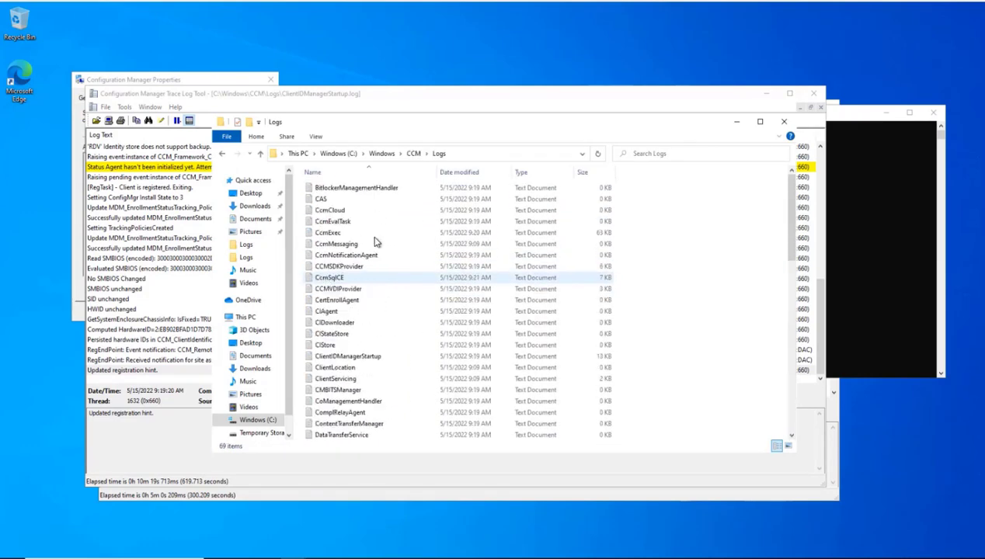
# Step: Cancel the old Configuration Manager Properties window and open the Run prompt
pyautogui.hotkey('alt', 'Tab')
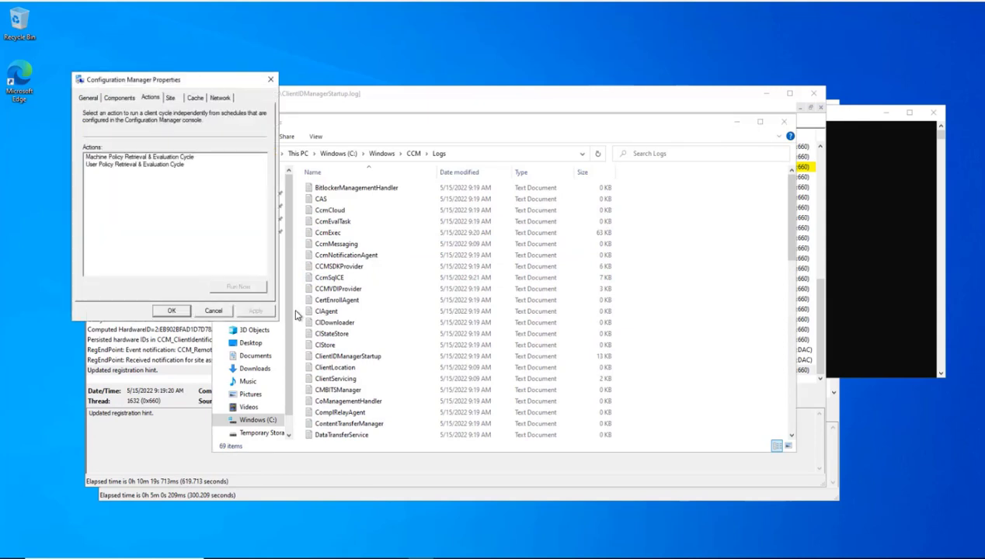
pyautogui.click(212, 311)
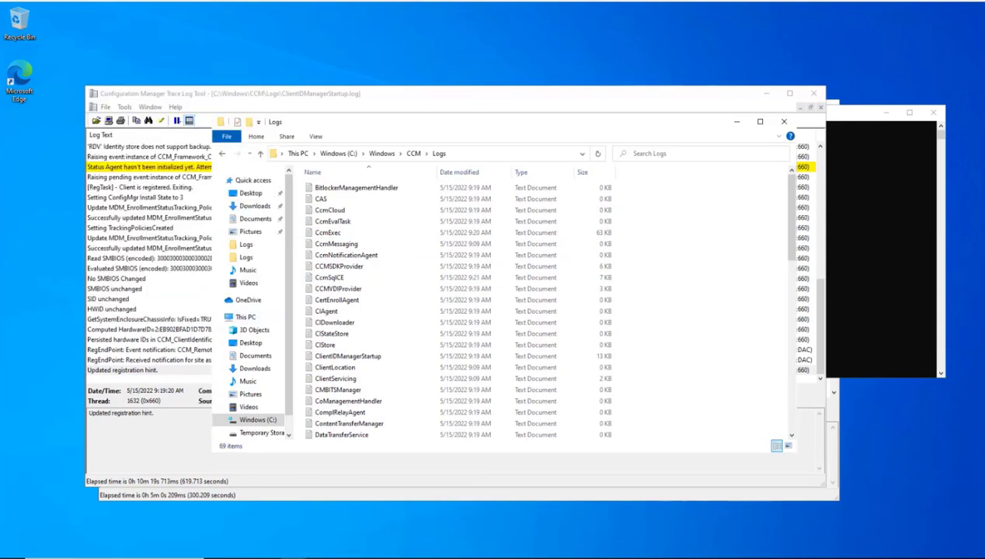
pyautogui.press('super')
pyautogui.write('r')
pyautogui.press('Return')
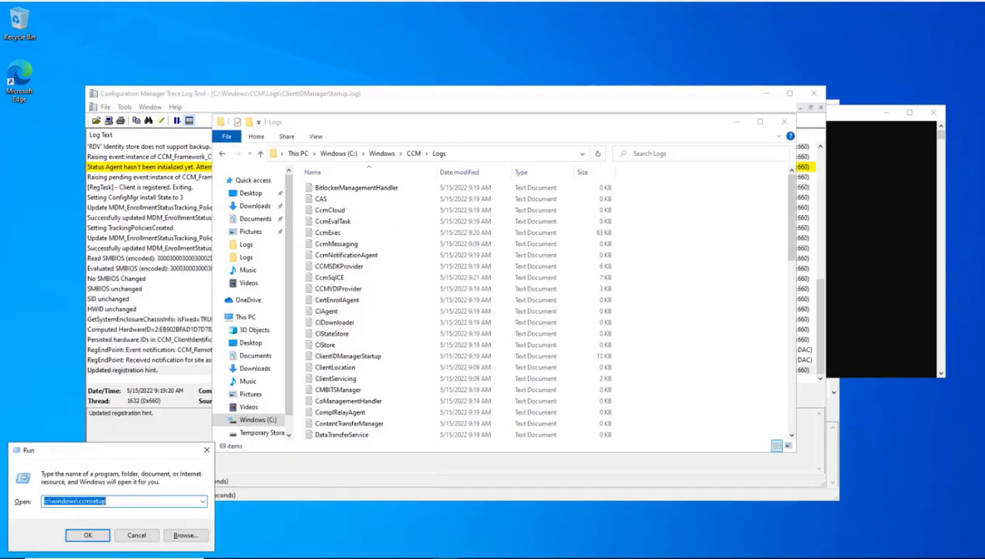
# Step: Run 'control smscfgrc' to check site code PS1 and the client actions, then cancel
pyautogui.write('contr')
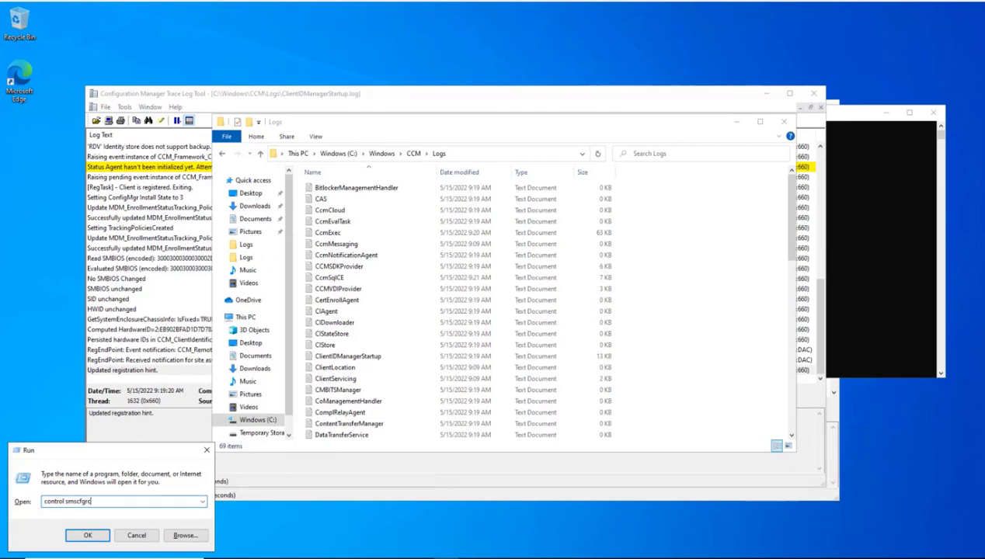
pyautogui.write('ol smscfgrc')
pyautogui.press('Return')
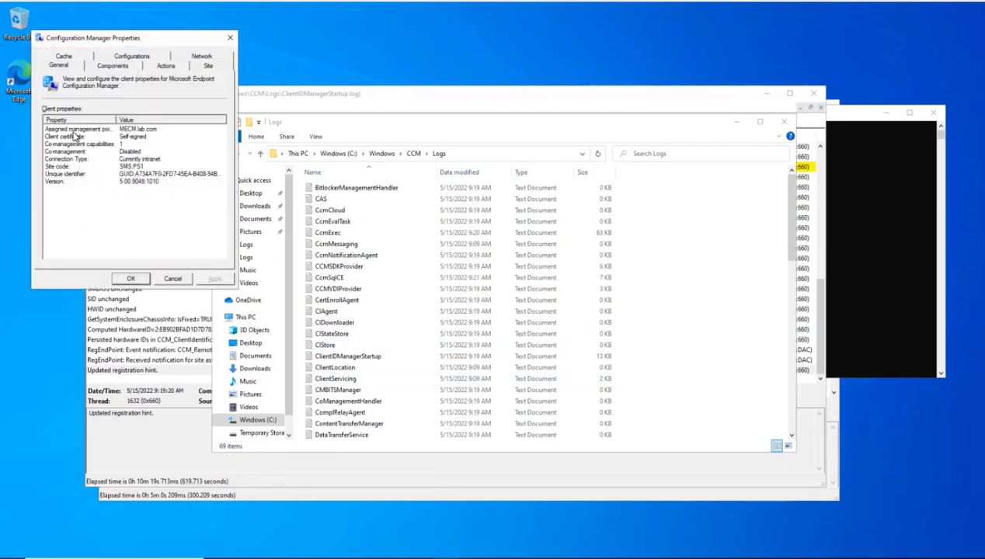
pyautogui.click(166, 66)
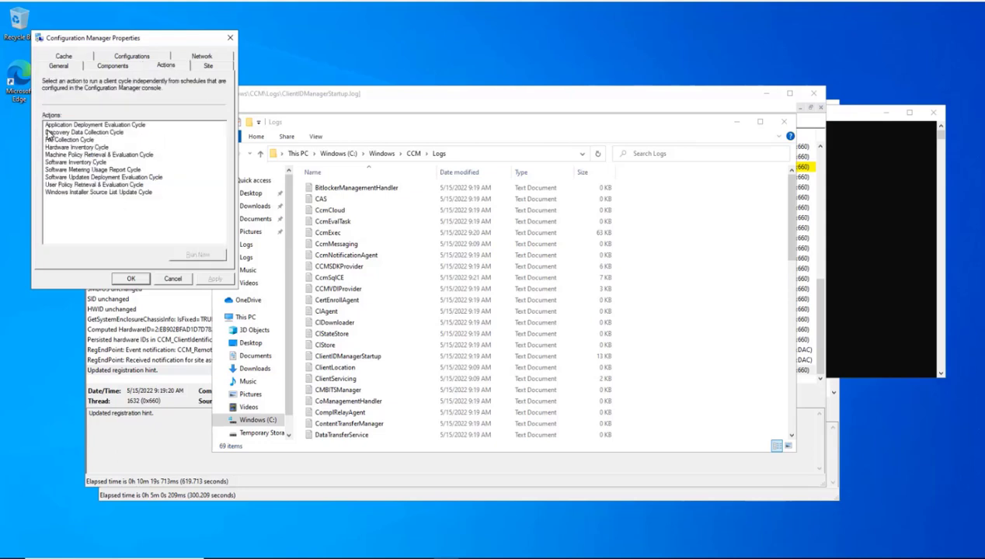
pyautogui.click(168, 279)
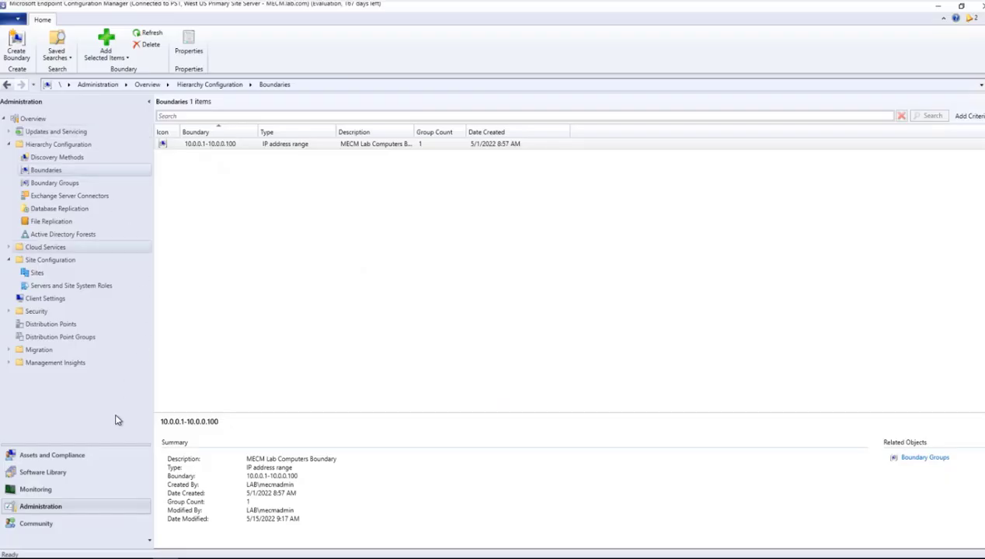
# Step: Open WIN10 in the Devices list to confirm it is Active with management point MECM.LAB.COM
pyautogui.click(49, 455)
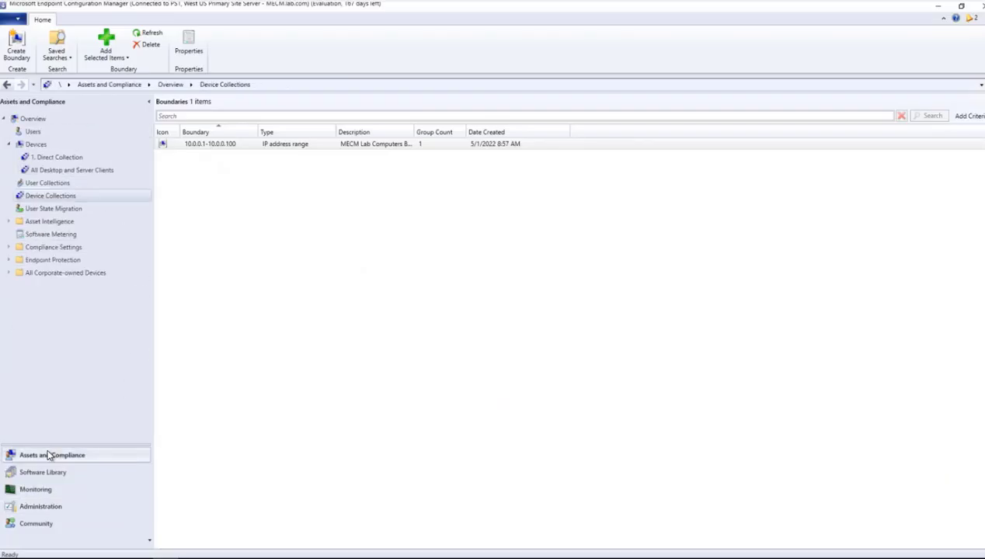
pyautogui.click(37, 144)
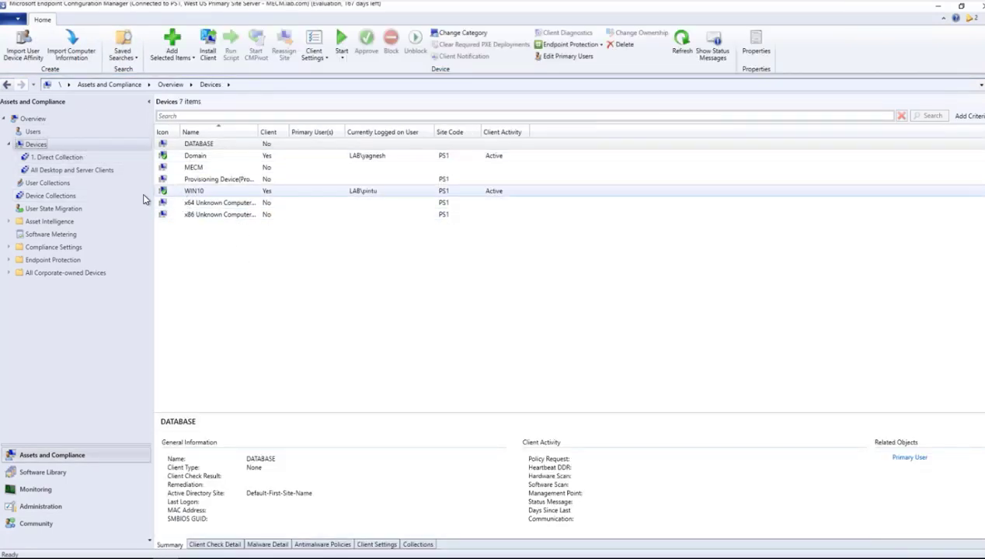
pyautogui.click(186, 192)
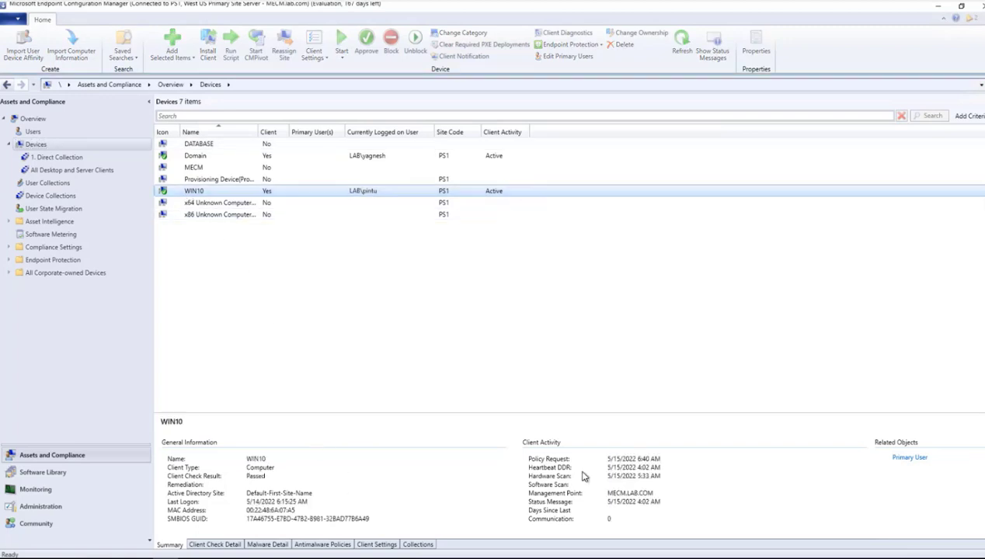